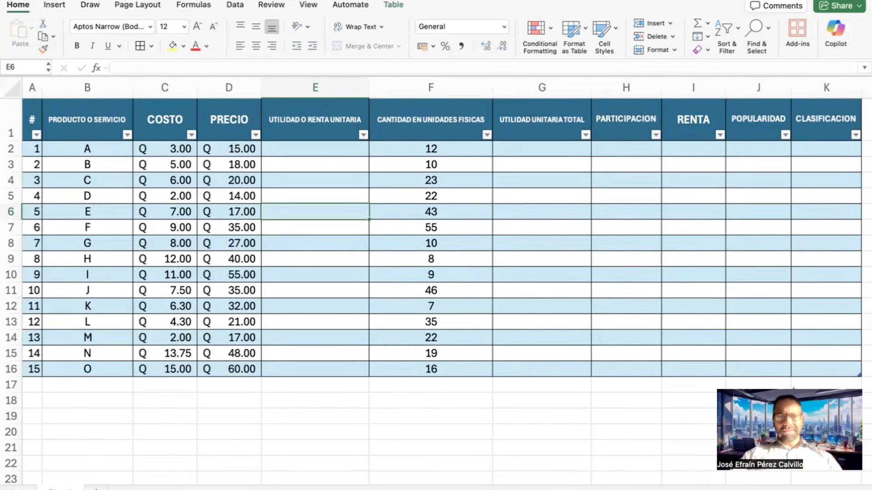
- Review the number, product, COSTO and PRECIO columns of the product table from header to last row
{"action": "left_click", "coordinate": [106, 408]}
{"action": "left_click", "coordinate": [89, 403]}
{"action": "left_click", "coordinate": [91, 419]}
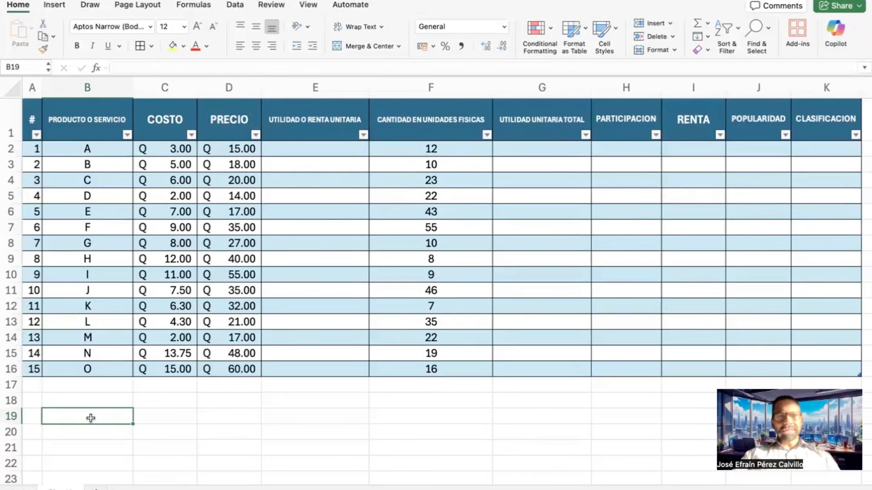
{"action": "left_click", "coordinate": [291, 148]}
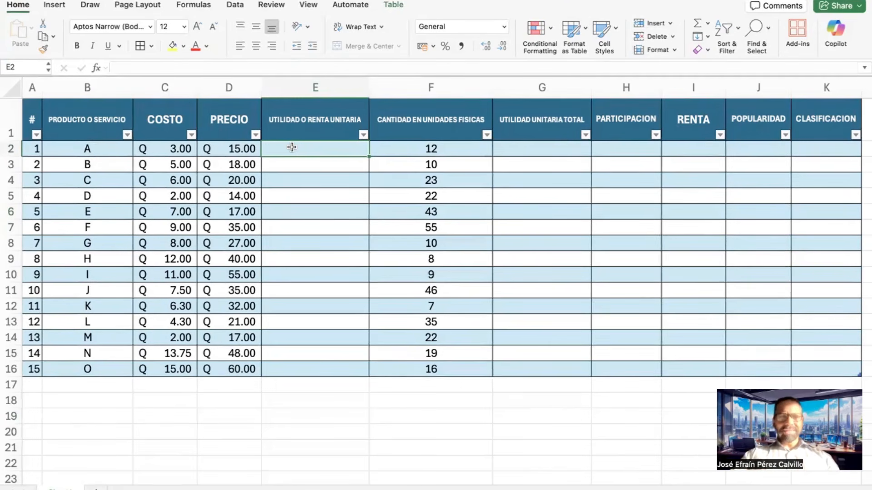
{"action": "left_click", "coordinate": [97, 149]}
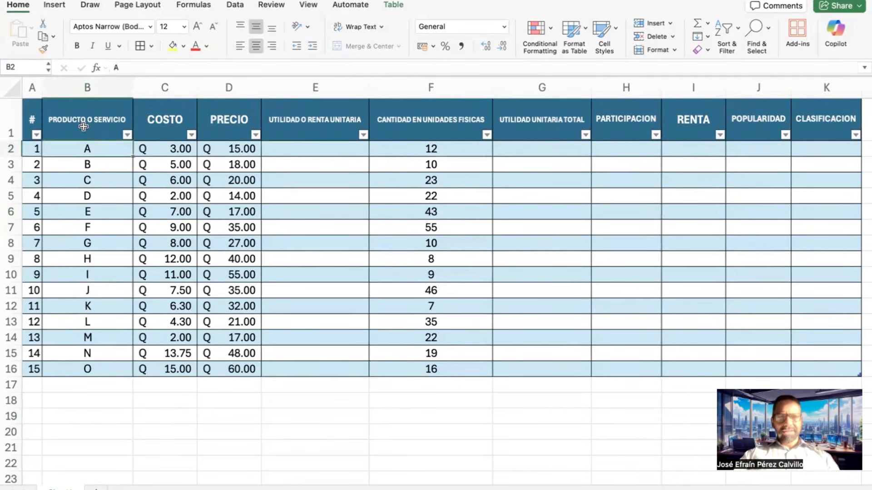
{"action": "left_click_drag", "start_coordinate": [84, 126], "coordinate": [103, 367]}
{"action": "left_click_drag", "start_coordinate": [158, 131], "coordinate": [181, 381]}
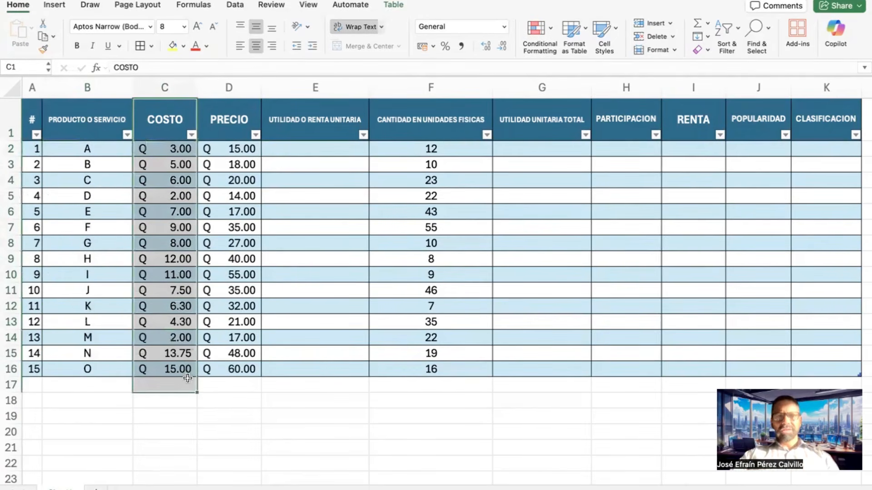
{"action": "left_click", "coordinate": [227, 124]}
{"action": "left_click_drag", "start_coordinate": [228, 123], "coordinate": [234, 368]}
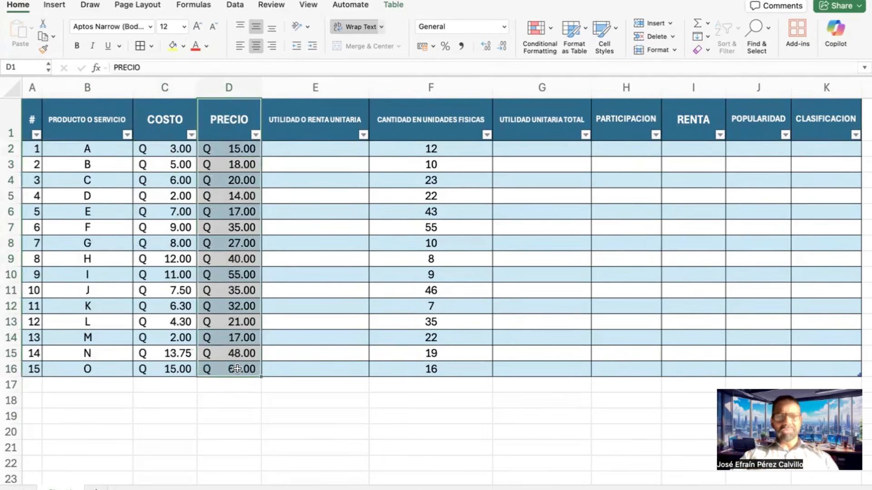
{"action": "left_click", "coordinate": [26, 122]}
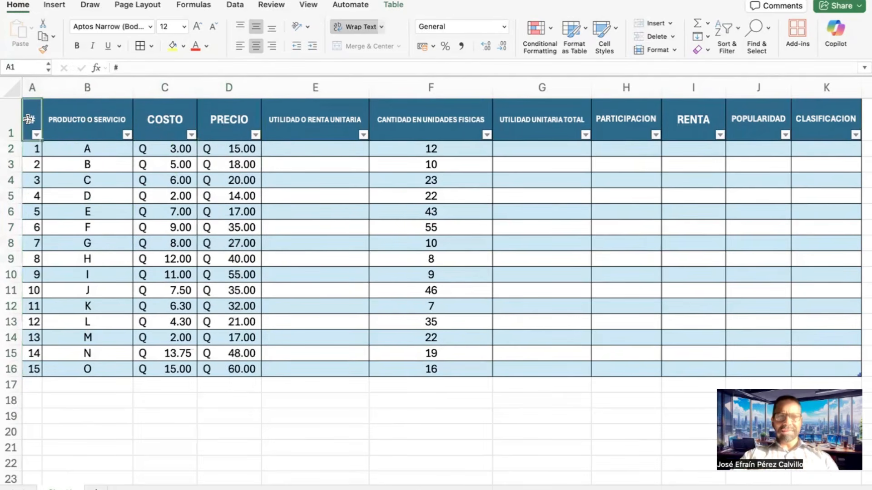
{"action": "left_click_drag", "start_coordinate": [24, 164], "coordinate": [37, 369]}
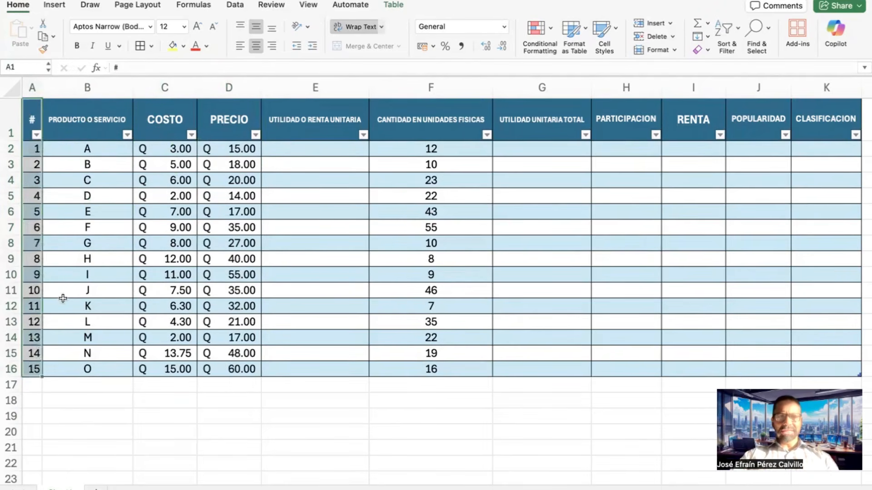
{"action": "left_click", "coordinate": [71, 227]}
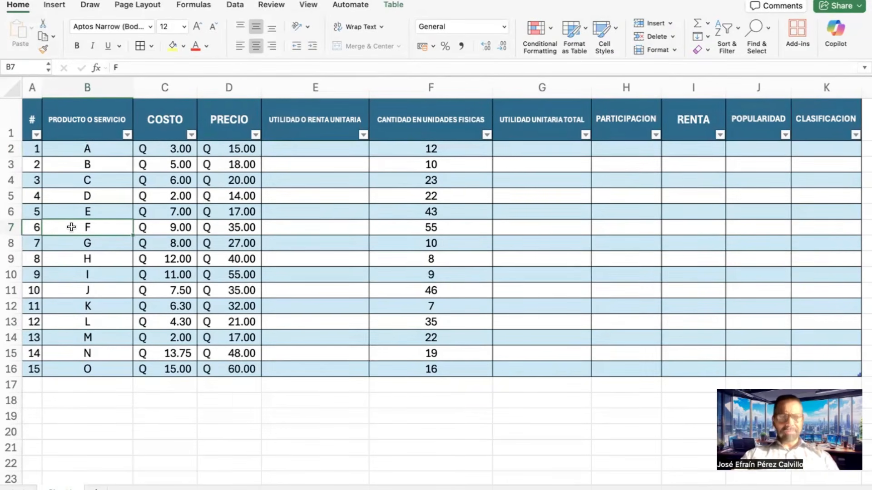
{"action": "left_click", "coordinate": [72, 414]}
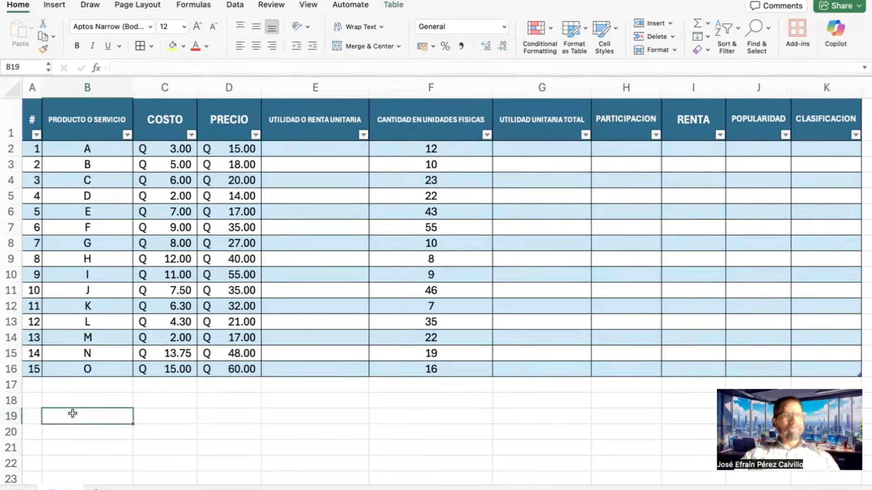
{"action": "left_click", "coordinate": [295, 149]}
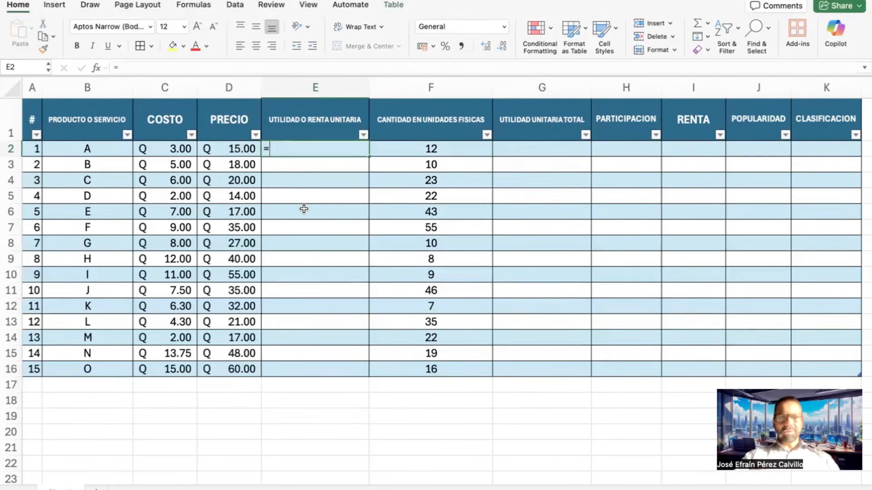
{"action": "type", "text": "="}
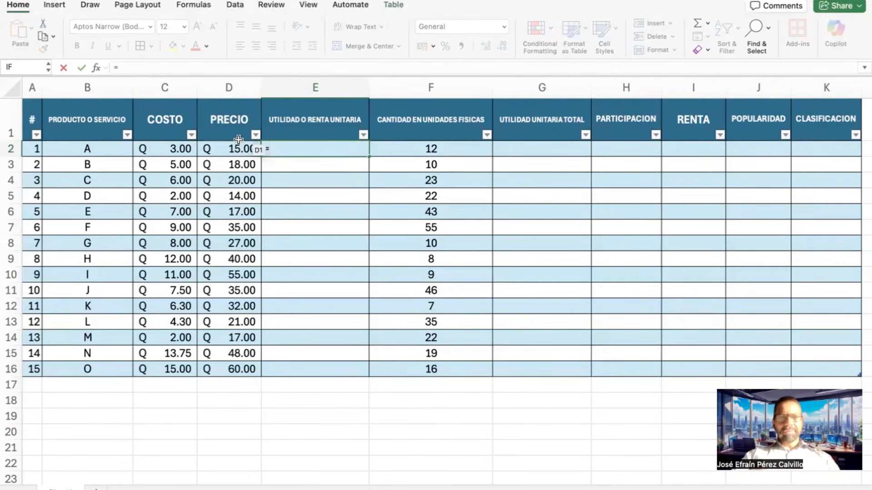
{"action": "left_click", "coordinate": [233, 153]}
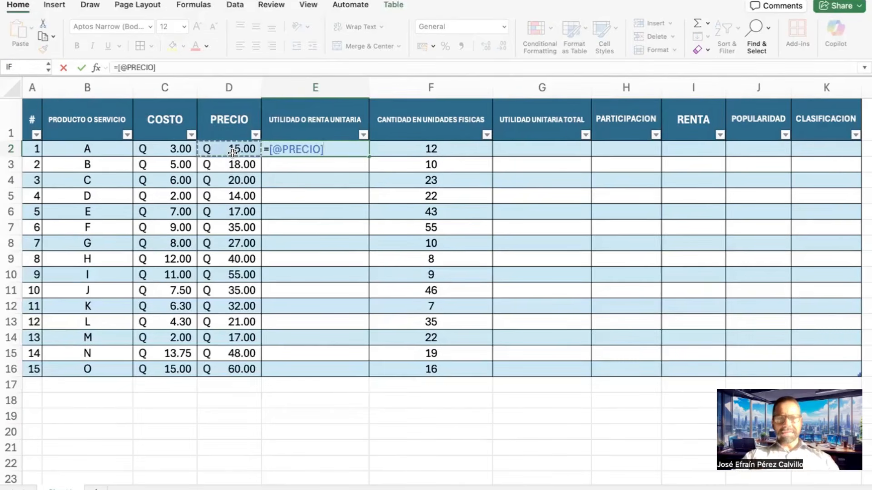
{"action": "type", "text": "-"}
{"action": "left_click", "coordinate": [180, 148]}
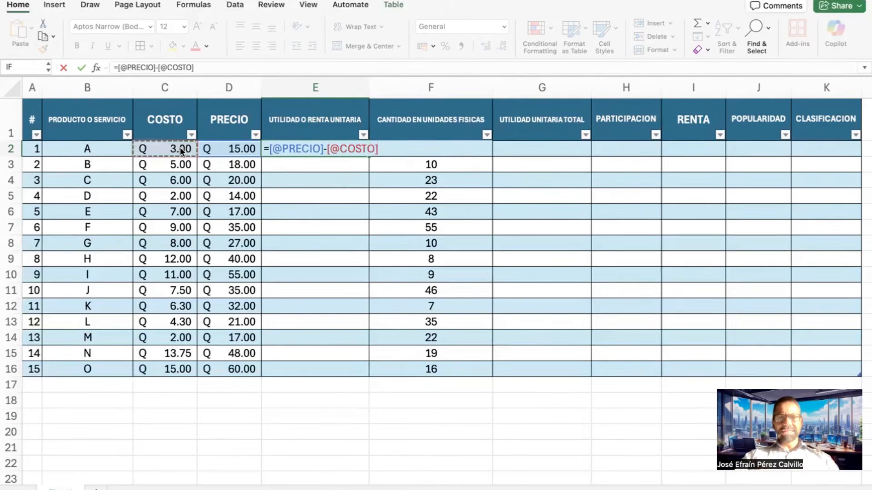
{"action": "key", "text": "Return"}
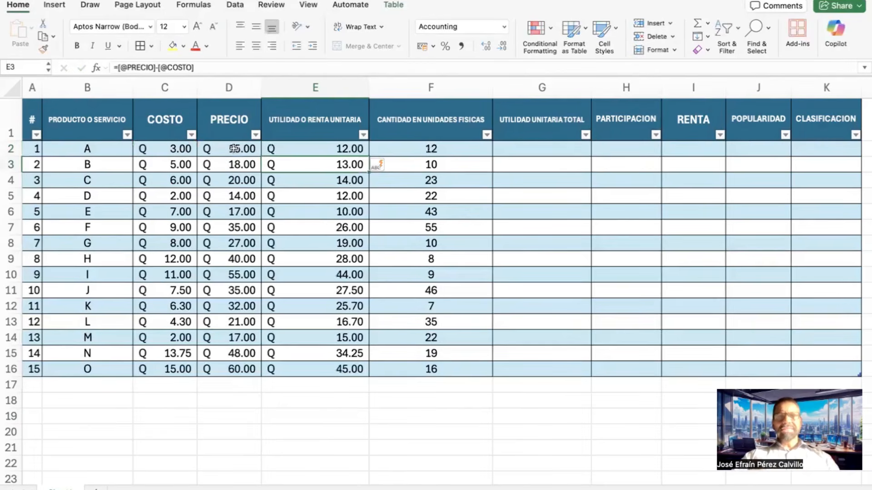
{"action": "left_click", "coordinate": [307, 146]}
{"action": "left_click", "coordinate": [307, 159]}
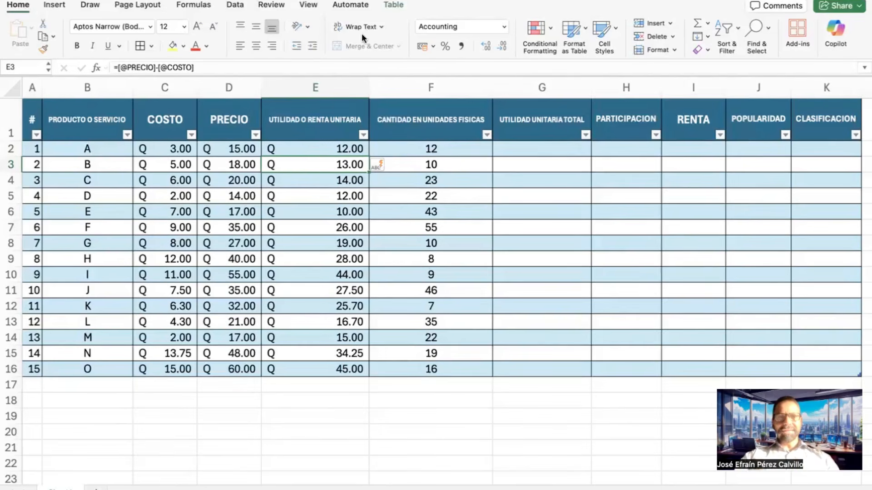
- Check the table's name and examine the unit profit and physical quantity values of the first products
{"action": "left_click", "coordinate": [392, 5]}
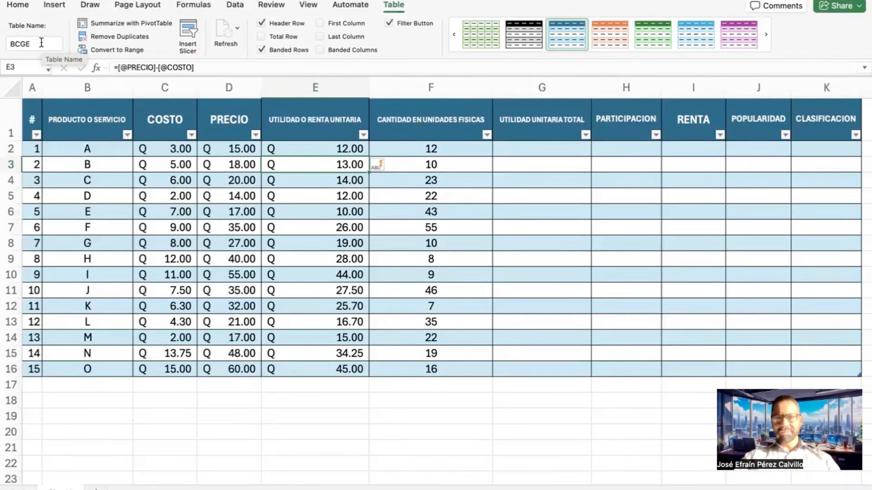
{"action": "left_click", "coordinate": [419, 150]}
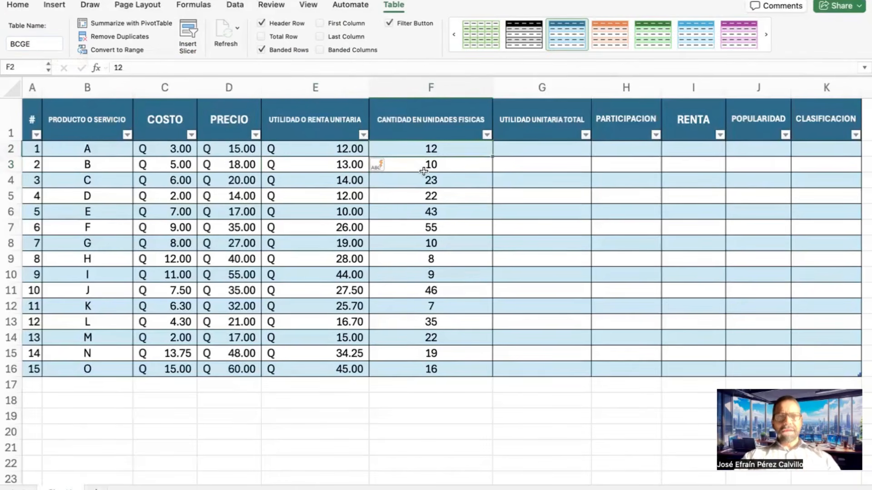
{"action": "left_click_drag", "start_coordinate": [323, 130], "coordinate": [323, 370]}
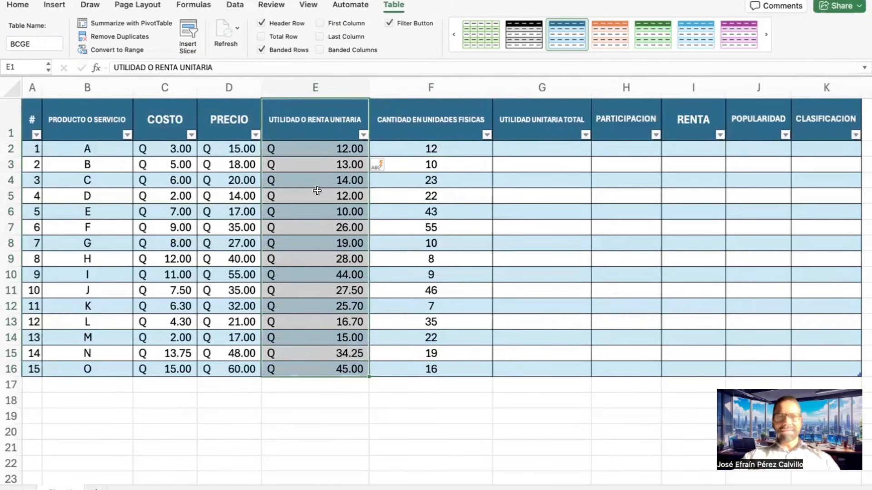
{"action": "left_click", "coordinate": [330, 146]}
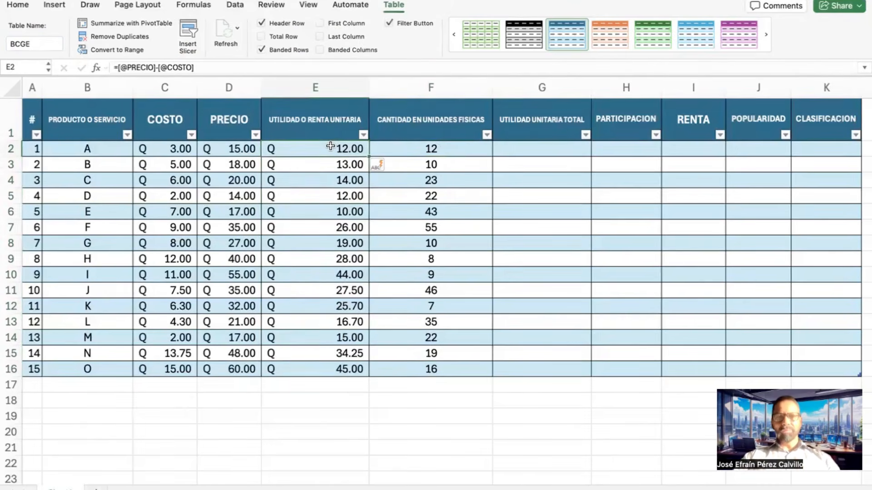
{"action": "left_click", "coordinate": [398, 148]}
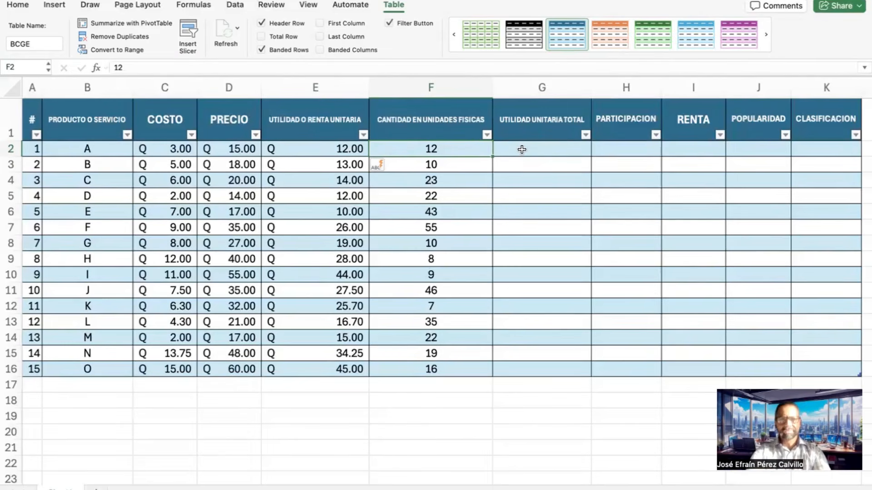
{"action": "left_click", "coordinate": [443, 166]}
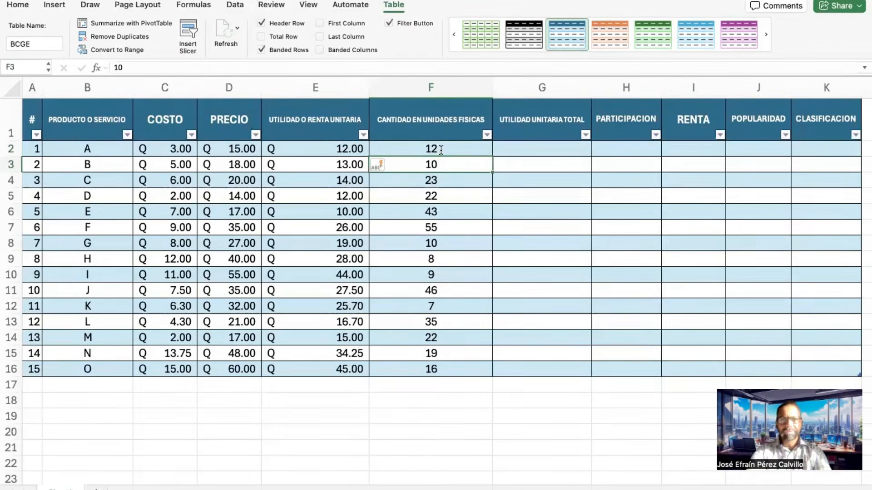
{"action": "double_click", "coordinate": [442, 151]}
{"action": "key", "text": "Escape"}
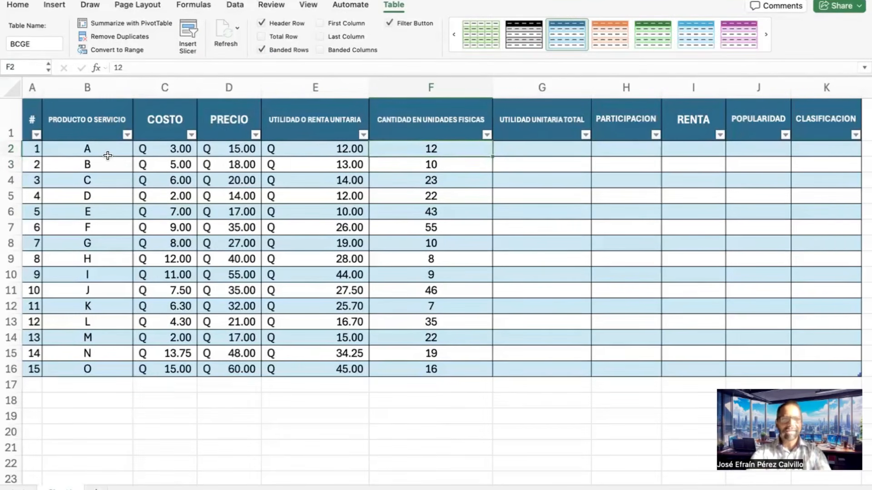
{"action": "left_click", "coordinate": [101, 153]}
{"action": "left_click", "coordinate": [392, 146]}
{"action": "left_click", "coordinate": [124, 164]}
{"action": "left_click", "coordinate": [402, 164]}
{"action": "left_click", "coordinate": [404, 179]}
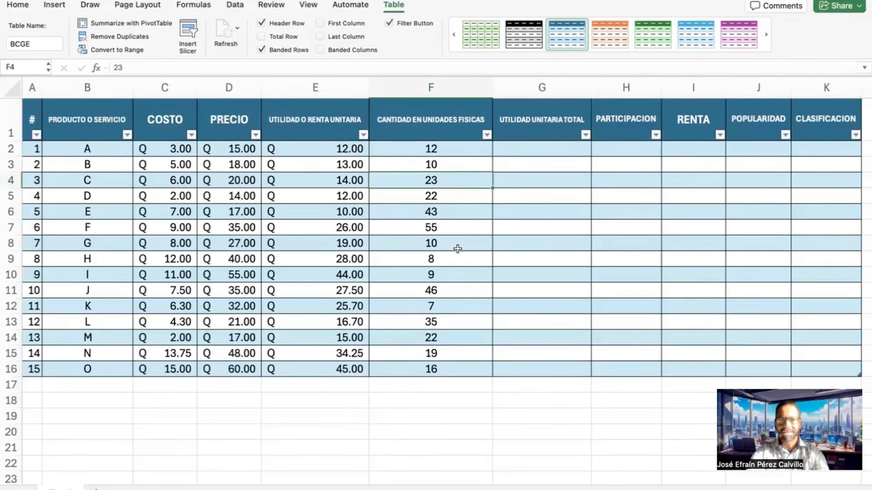
- Fill the UTILIDAD UNITARIA TOTAL column from G2 with the formula =[@[UTILIDAD O RENTA UNITARIA]]*[@[CANTIDAD EN UNIDADES FISICAS]]
{"action": "left_click", "coordinate": [521, 151]}
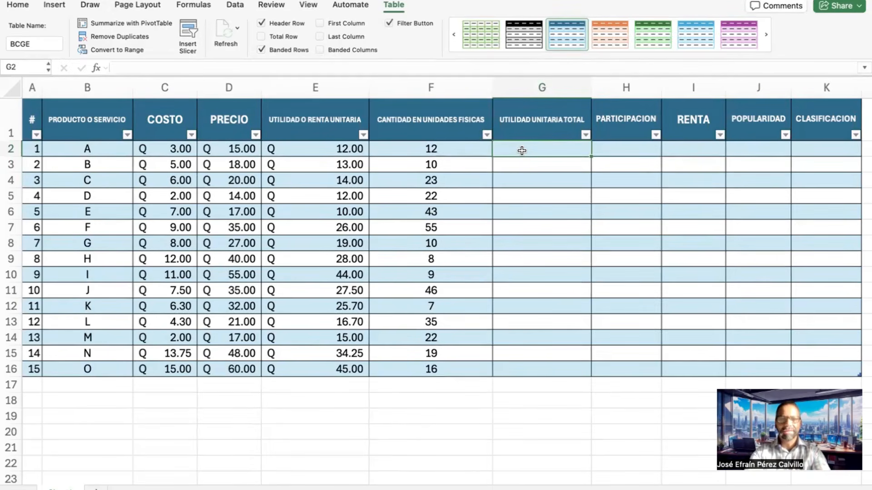
{"action": "type", "text": "="}
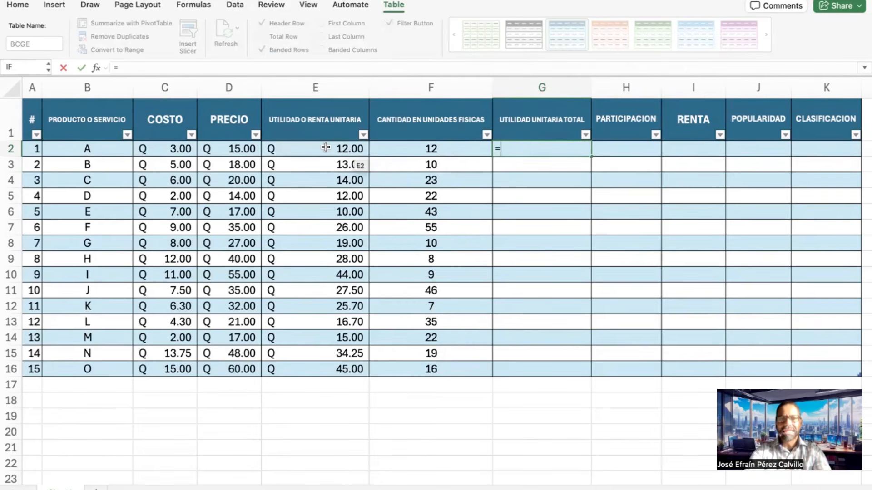
{"action": "left_click", "coordinate": [325, 147]}
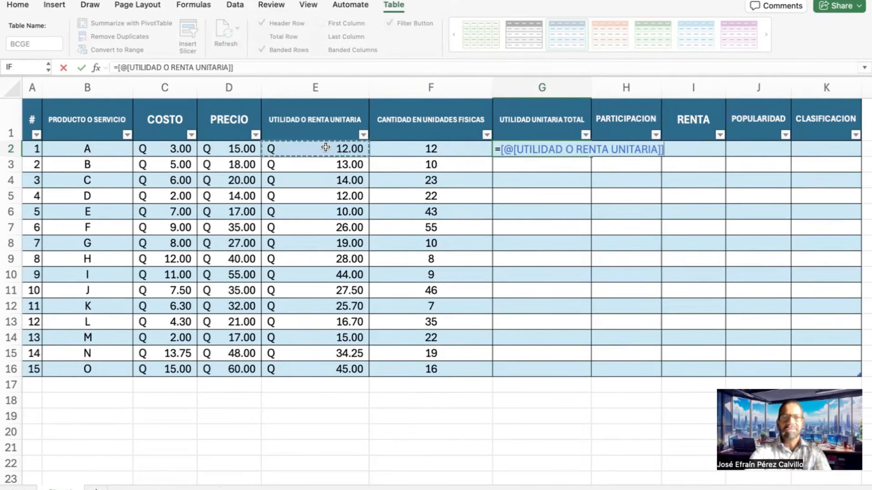
{"action": "type", "text": "*"}
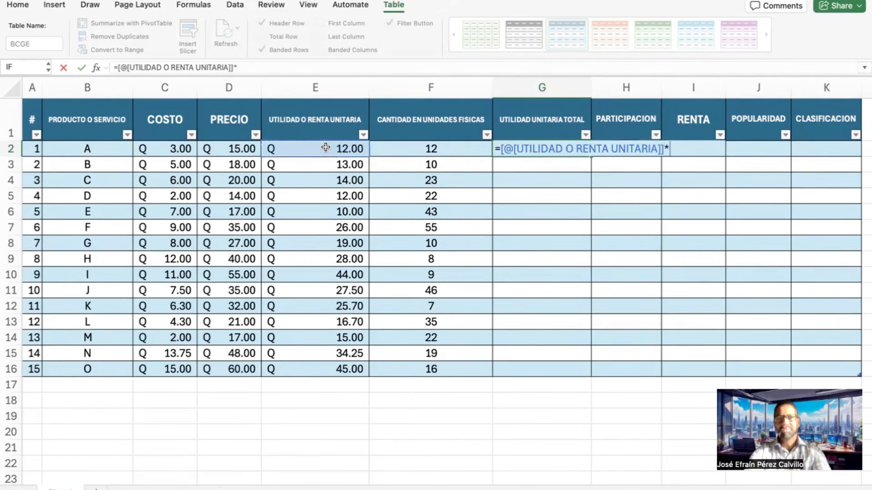
{"action": "left_click", "coordinate": [430, 148]}
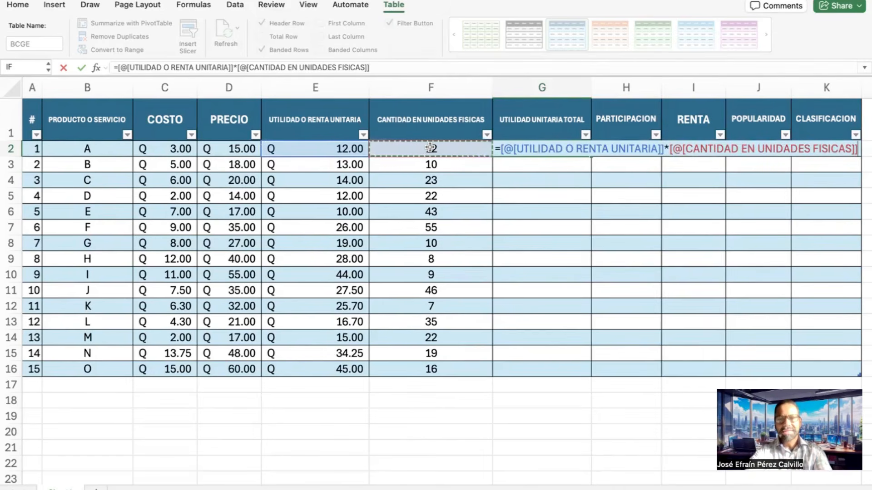
{"action": "key", "text": "Return"}
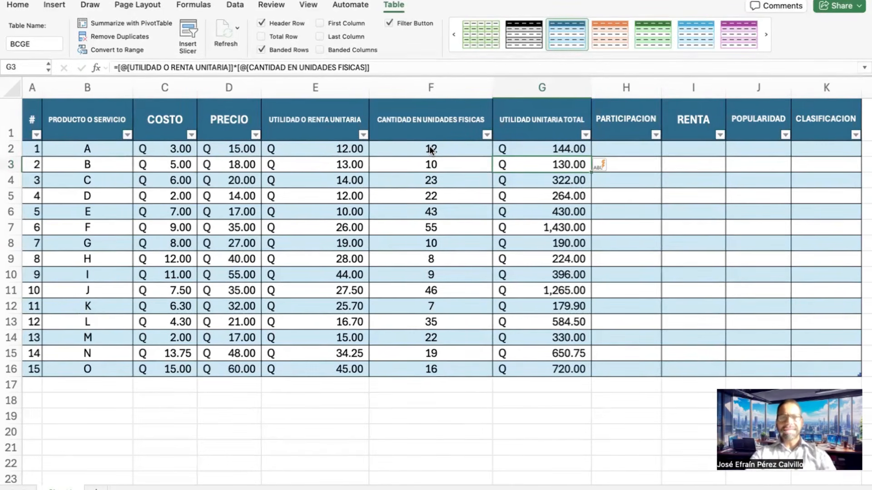
- Examine the values and formulas of product A across row 2, between COSTO and UTILIDAD UNITARIA TOTAL
{"action": "key", "text": "Up"}
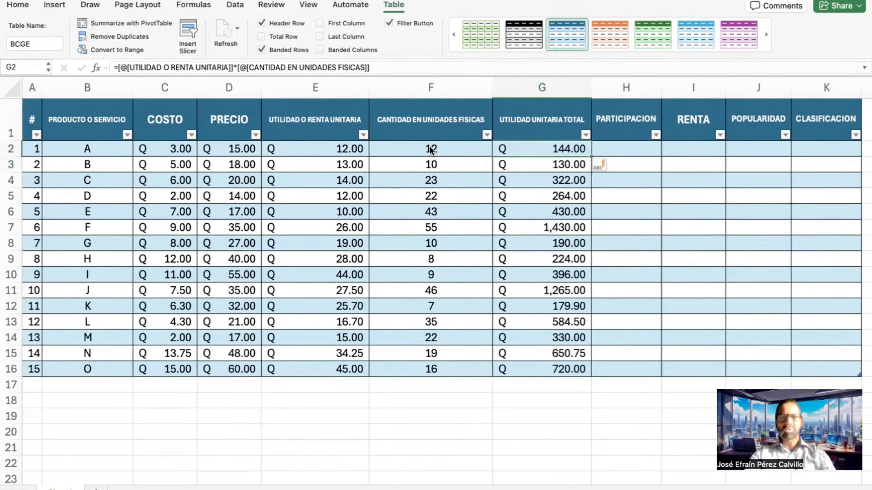
{"action": "key", "text": "Left"}
{"action": "key", "text": "Left"}
{"action": "key", "text": "Left"}
{"action": "key", "text": "Left"}
{"action": "key", "text": "Left"}
{"action": "key", "text": "Left"}
{"action": "key", "text": "Right"}
{"action": "key", "text": "Right"}
{"action": "key", "text": "Right"}
{"action": "key", "text": "Right"}
{"action": "key", "text": "Right"}
{"action": "key", "text": "Right"}
{"action": "key", "text": "Left"}
{"action": "key", "text": "Left"}
{"action": "key", "text": "Left"}
{"action": "key", "text": "Left"}
{"action": "key", "text": "Left"}
{"action": "key", "text": "Left"}
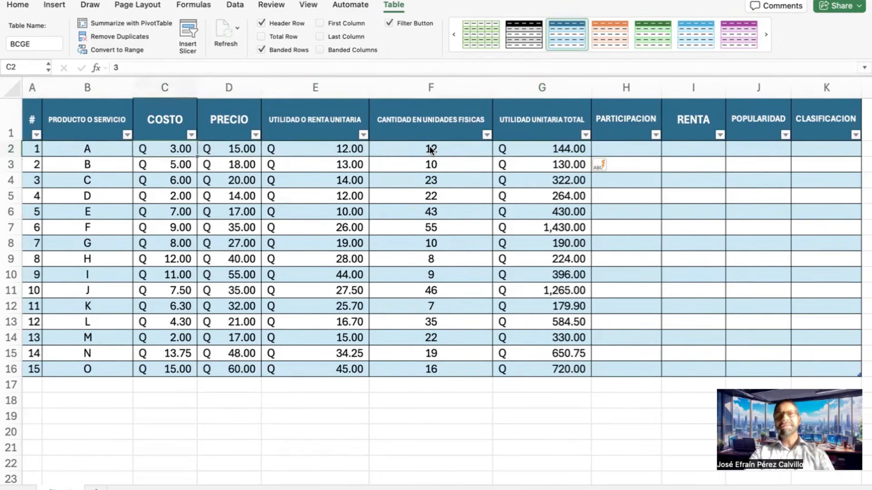
{"action": "key", "text": "Right"}
{"action": "key", "text": "Right"}
{"action": "key", "text": "Right"}
{"action": "key", "text": "Right"}
{"action": "key", "text": "Right"}
{"action": "key", "text": "Right"}
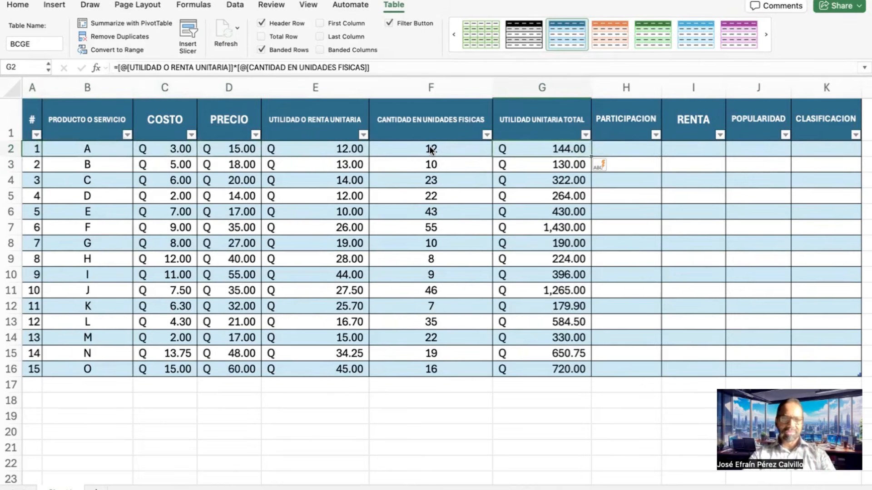
{"action": "key", "text": "Right"}
{"action": "key", "text": "Left"}
{"action": "key", "text": "Left"}
{"action": "key", "text": "Left"}
{"action": "key", "text": "Left"}
{"action": "key", "text": "Left"}
{"action": "key", "text": "Right"}
{"action": "key", "text": "Right"}
{"action": "key", "text": "Right"}
{"action": "key", "text": "Right"}
{"action": "key", "text": "Right"}
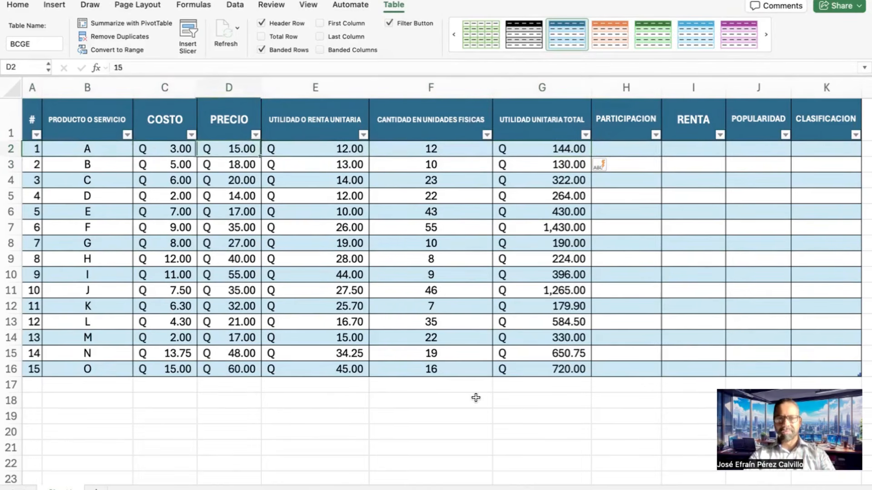
{"action": "key", "text": "Left"}
{"action": "key", "text": "Left"}
{"action": "key", "text": "Left"}
{"action": "key", "text": "Left"}
{"action": "key", "text": "Left"}
{"action": "key", "text": "Left"}
{"action": "key", "text": "Right"}
{"action": "key", "text": "Right"}
{"action": "key", "text": "Right"}
{"action": "key", "text": "Right"}
{"action": "key", "text": "Right"}
{"action": "key", "text": "Left"}
- Examine the CANTIDAD EN UNIDADES FISICAS values of the products, from the header down through the column
{"action": "key", "text": "Up"}
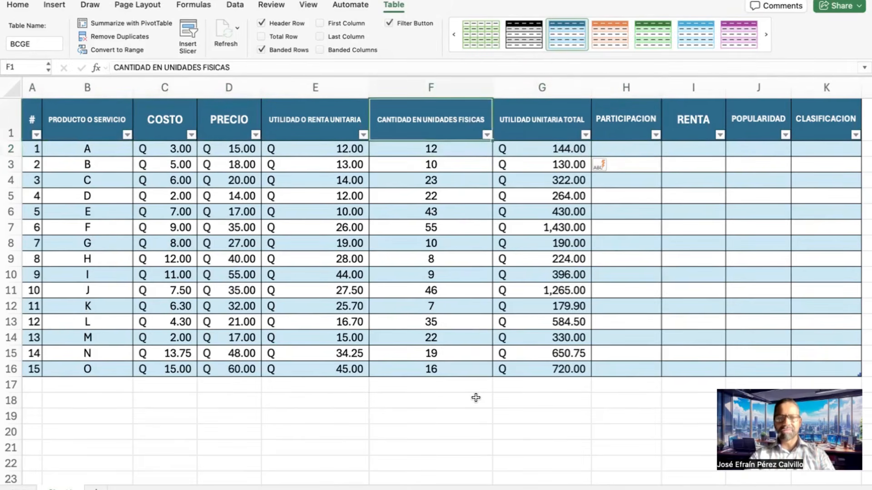
{"action": "key", "text": "shift+Down"}
{"action": "key", "text": "shift+Down"}
{"action": "key", "text": "shift+Down"}
{"action": "key", "text": "shift+Down"}
{"action": "key", "text": "shift+Down"}
{"action": "key", "text": "shift+Down"}
{"action": "key", "text": "shift+Down"}
{"action": "key", "text": "shift+Down"}
{"action": "key", "text": "shift+Down"}
{"action": "key", "text": "shift+Down"}
{"action": "key", "text": "shift+Down"}
{"action": "key", "text": "shift+Down"}
{"action": "key", "text": "shift+Down"}
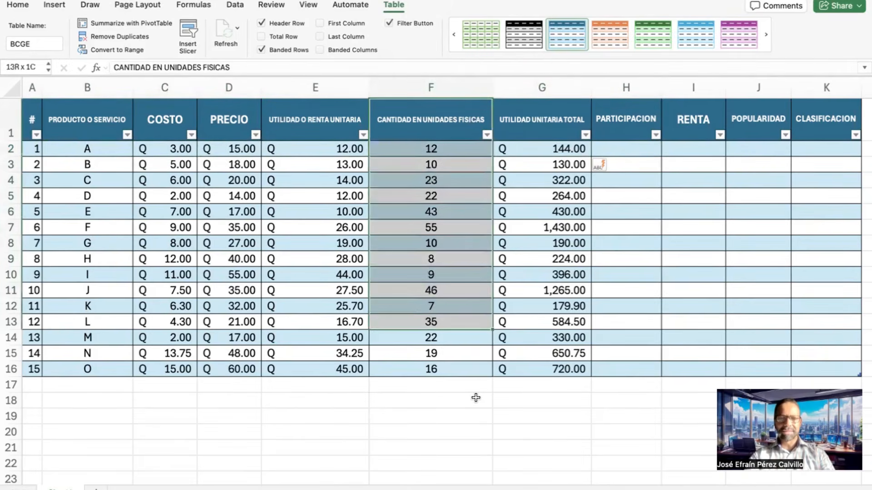
{"action": "key", "text": "shift+Down"}
{"action": "key", "text": "shift+Down"}
{"action": "key", "text": "Right"}
{"action": "key", "text": "Left"}
{"action": "key", "text": "Down"}
{"action": "key", "text": "Up"}
{"action": "key", "text": "Down"}
{"action": "key", "text": "Right"}
{"action": "key", "text": "Right"}
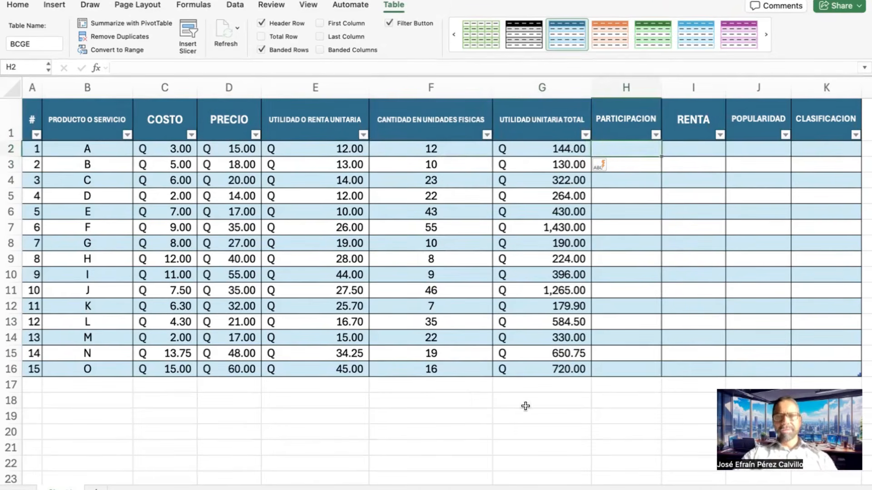
{"action": "left_click", "coordinate": [628, 130]}
{"action": "left_click", "coordinate": [630, 149]}
{"action": "left_click", "coordinate": [627, 130]}
{"action": "left_click", "coordinate": [629, 148]}
{"action": "left_click", "coordinate": [631, 168]}
{"action": "left_click", "coordinate": [630, 182]}
{"action": "left_click", "coordinate": [627, 147]}
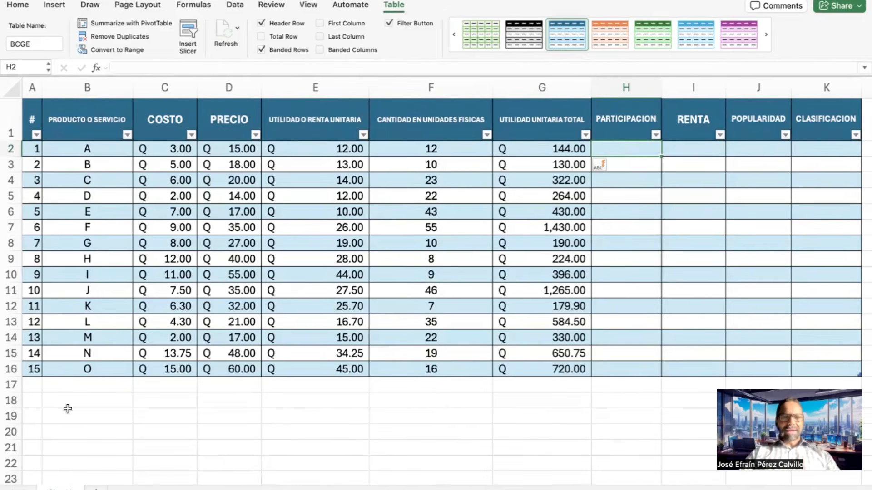
- Enter the label "KPI participacion" in cell B18, below the product table
{"action": "left_click", "coordinate": [82, 415]}
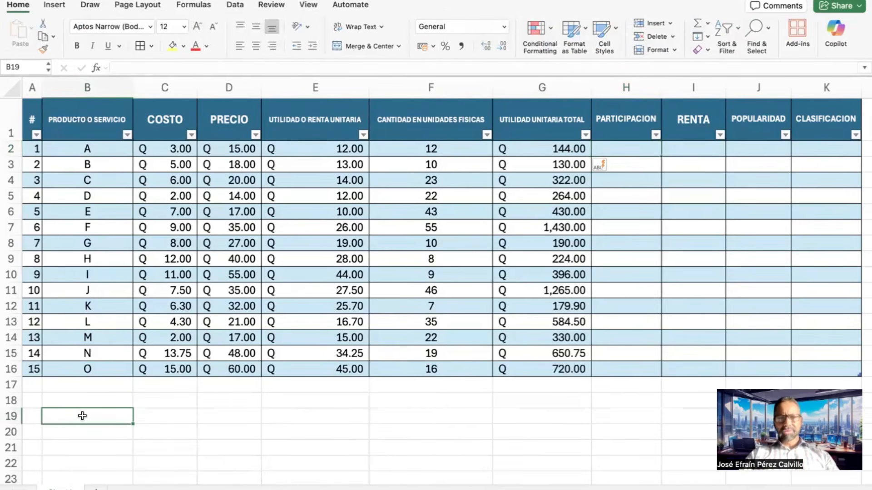
{"action": "left_click", "coordinate": [82, 400]}
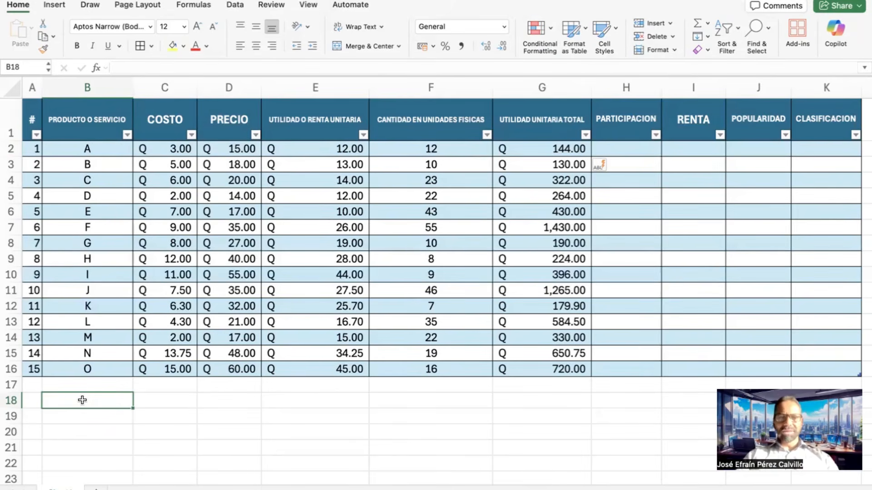
{"action": "type", "text": "KPI "}
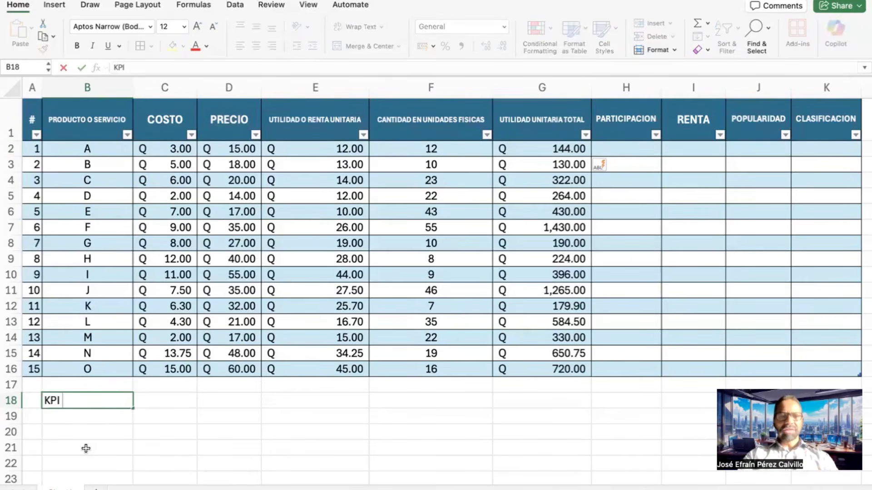
{"action": "type", "text": "participacion"}
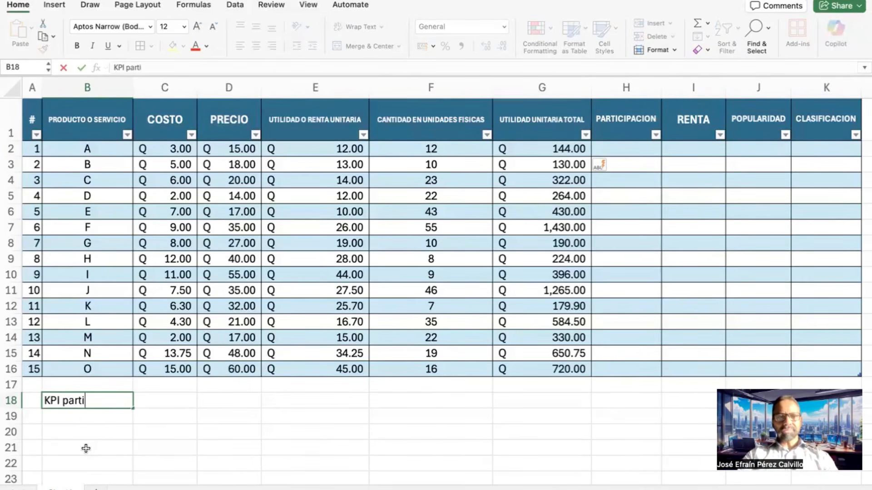
{"action": "key", "text": "Return"}
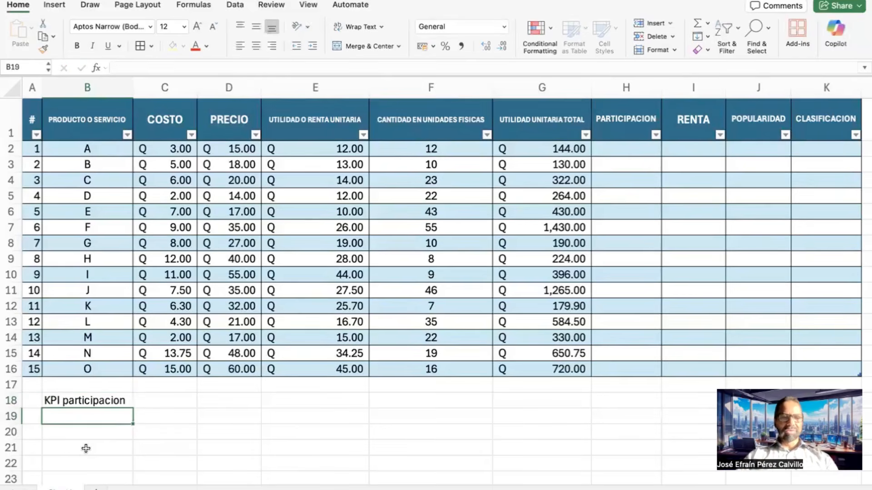
- Set the KPI participacion label to font size 10 and centre it horizontally in its cell
{"action": "key", "text": "Up"}
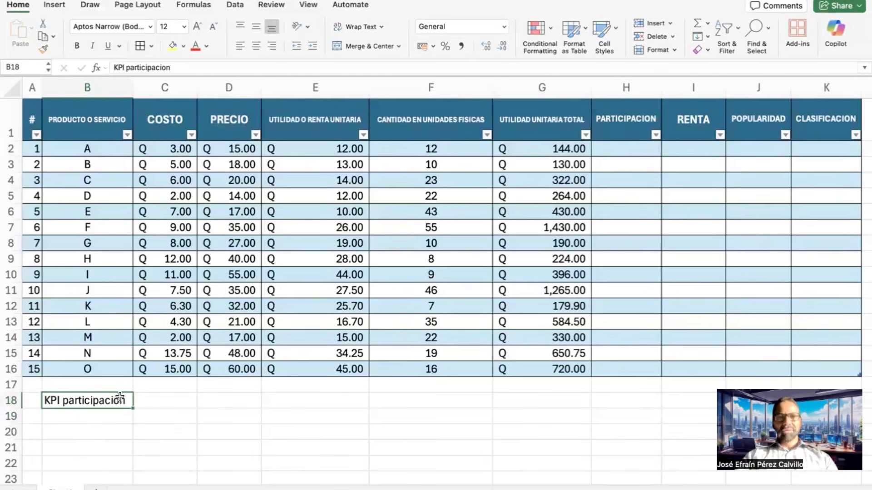
{"action": "left_click", "coordinate": [211, 28]}
{"action": "left_click", "coordinate": [212, 28]}
{"action": "left_click", "coordinate": [256, 46]}
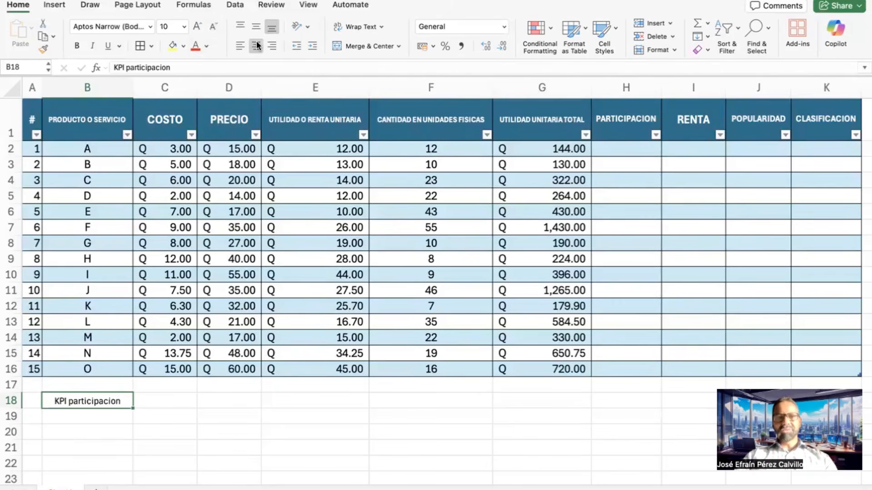
{"action": "left_click", "coordinate": [185, 401]}
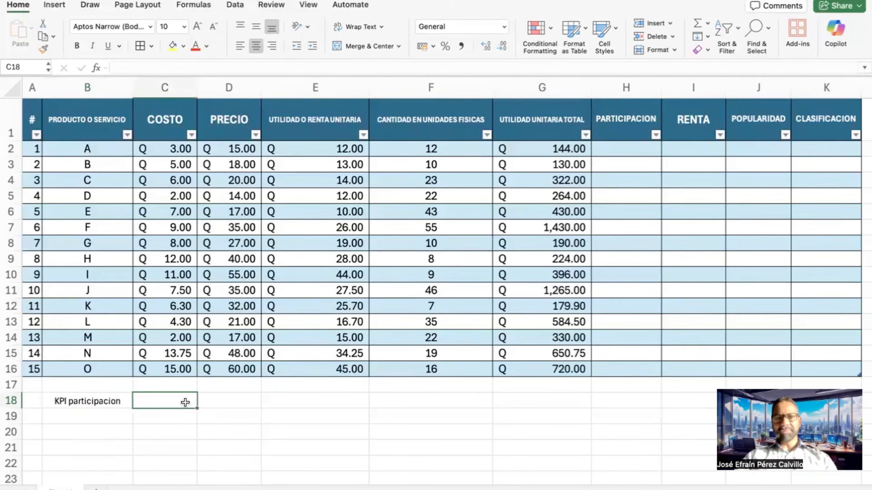
{"action": "left_click", "coordinate": [106, 400]}
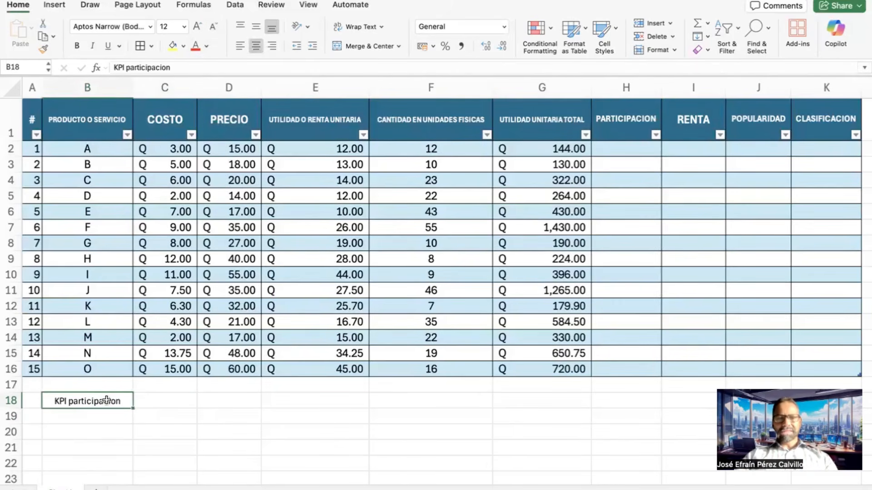
{"action": "left_click", "coordinate": [109, 417]}
{"action": "left_click", "coordinate": [113, 401]}
{"action": "left_click", "coordinate": [146, 402]}
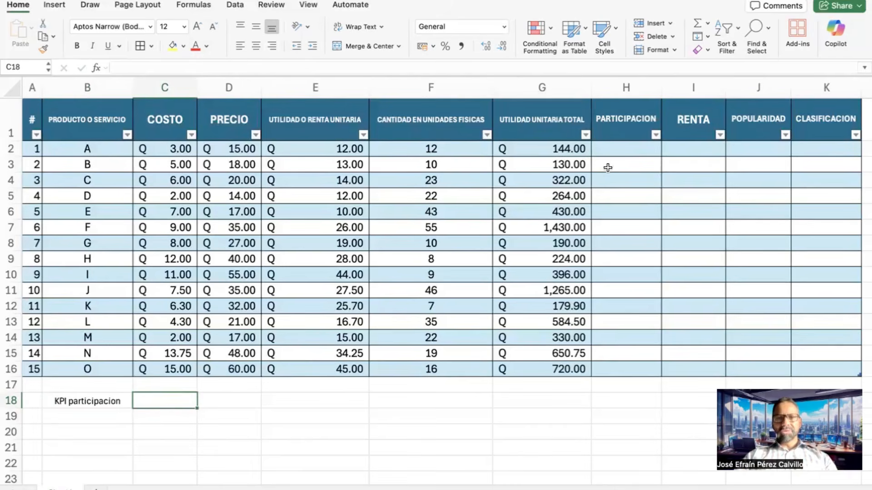
{"action": "left_click", "coordinate": [625, 150]}
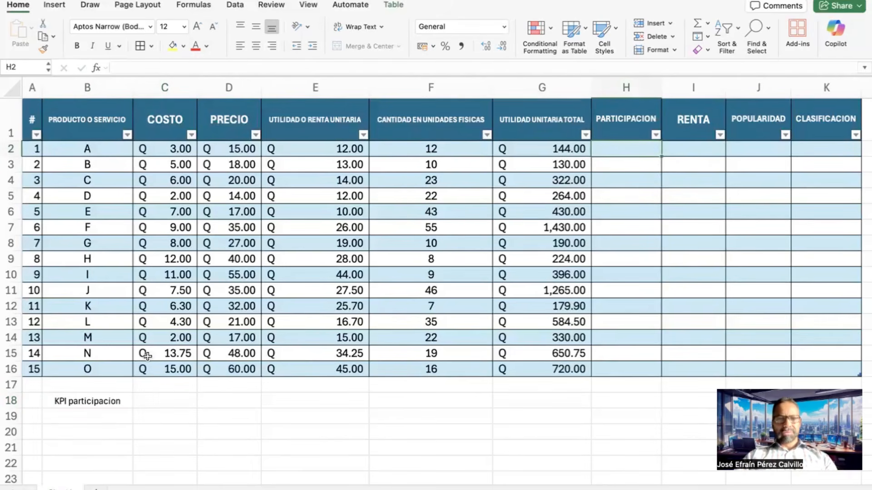
- Move the KPI participacion label from B18 down to B19
{"action": "left_click", "coordinate": [101, 400]}
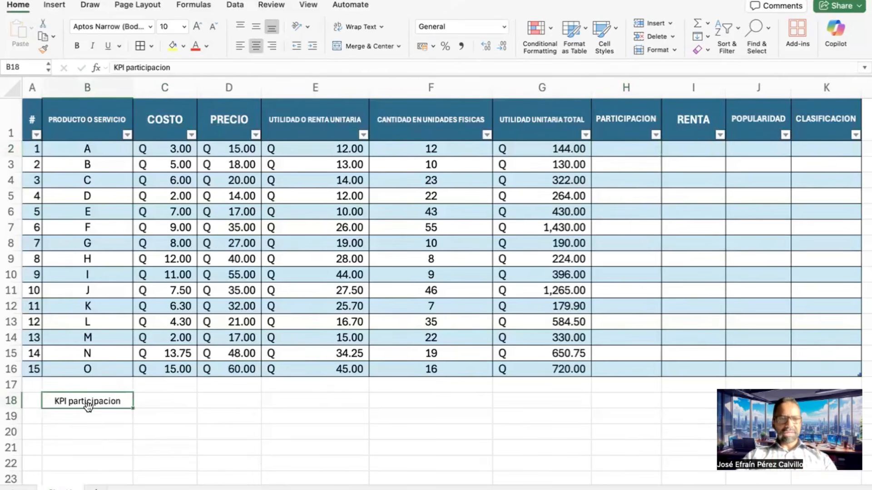
{"action": "left_click_drag", "start_coordinate": [88, 406], "coordinate": [88, 419]}
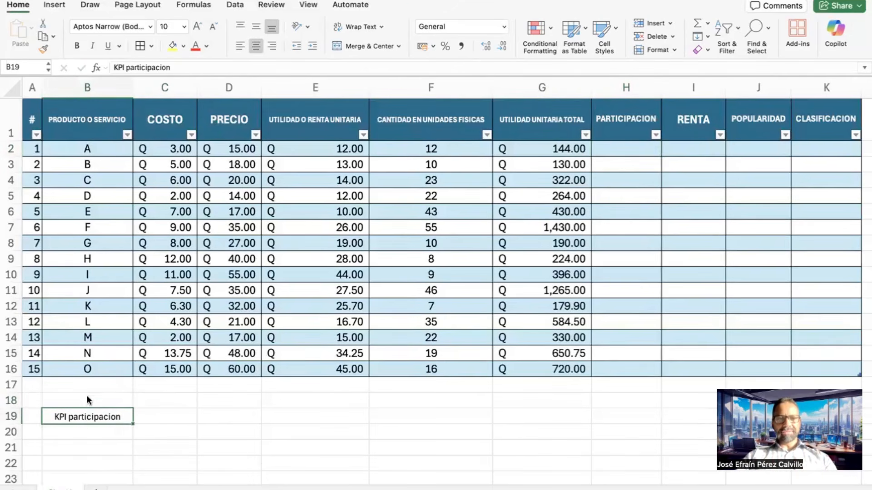
{"action": "left_click", "coordinate": [88, 395]}
{"action": "left_click", "coordinate": [71, 383]}
{"action": "left_click", "coordinate": [28, 389]}
- Add a total row to the bottom of the BCGE table
{"action": "left_click", "coordinate": [321, 213]}
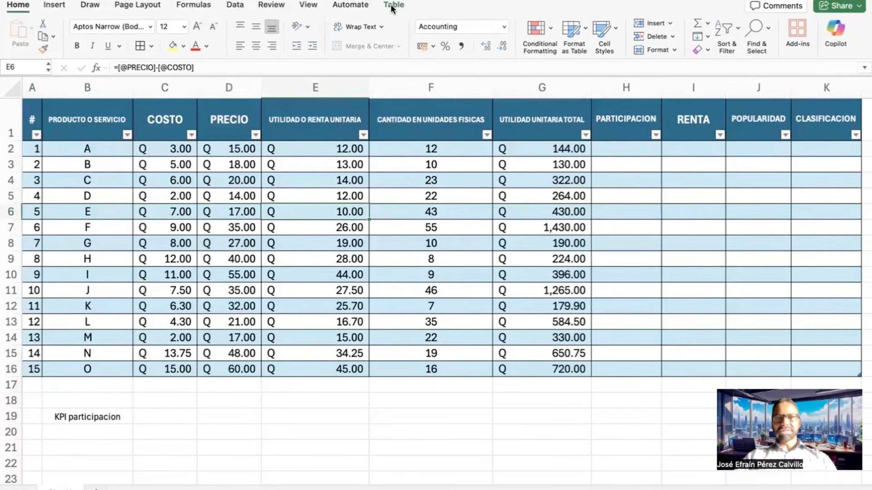
{"action": "left_click", "coordinate": [391, 6]}
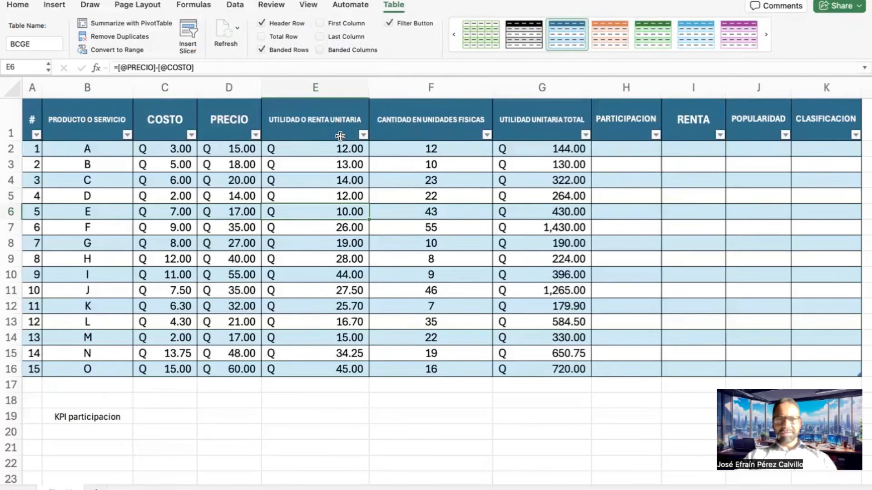
{"action": "left_click", "coordinate": [260, 37]}
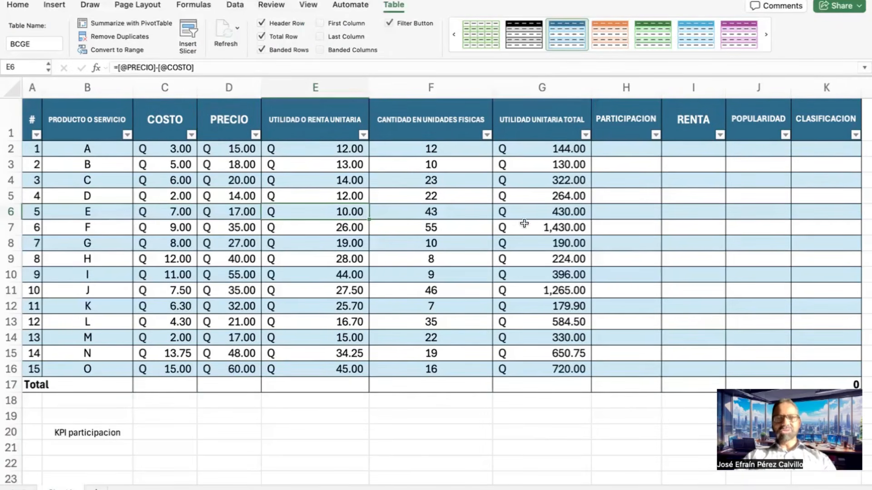
{"action": "left_click", "coordinate": [262, 36]}
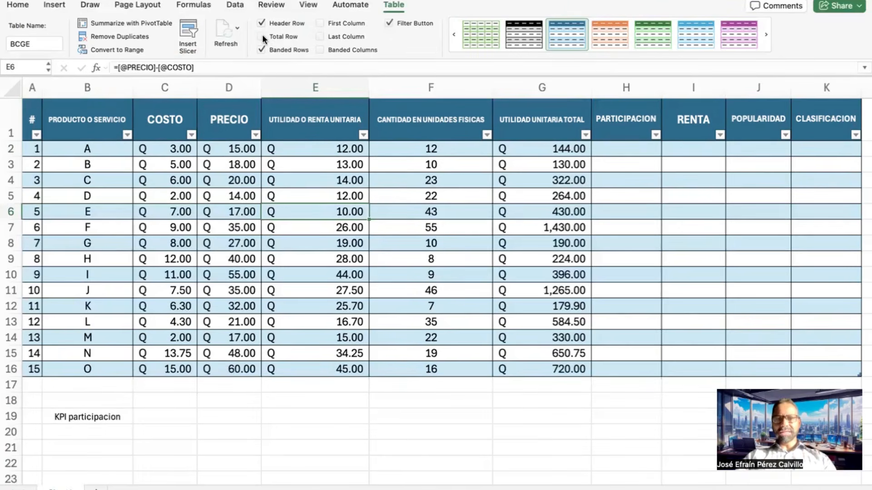
{"action": "left_click", "coordinate": [263, 36]}
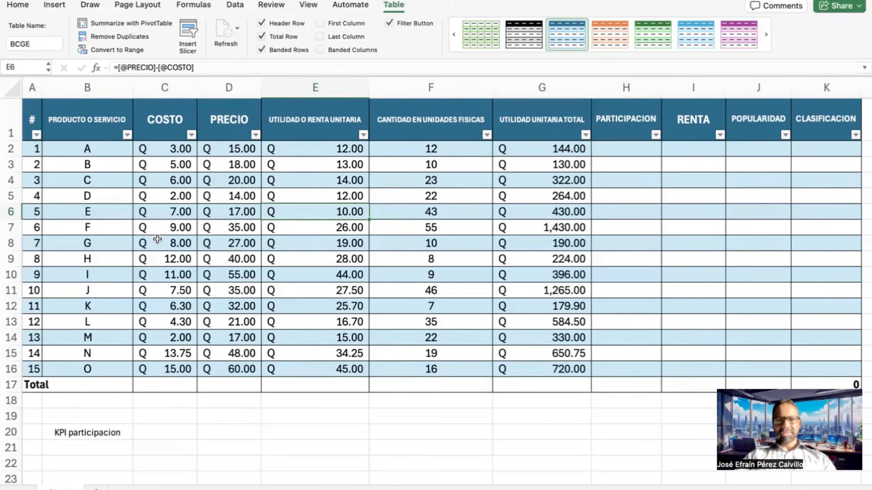
- Examine the total row cells from COSTO to RENTA and the summary functions offered for COSTO
{"action": "left_click", "coordinate": [161, 432]}
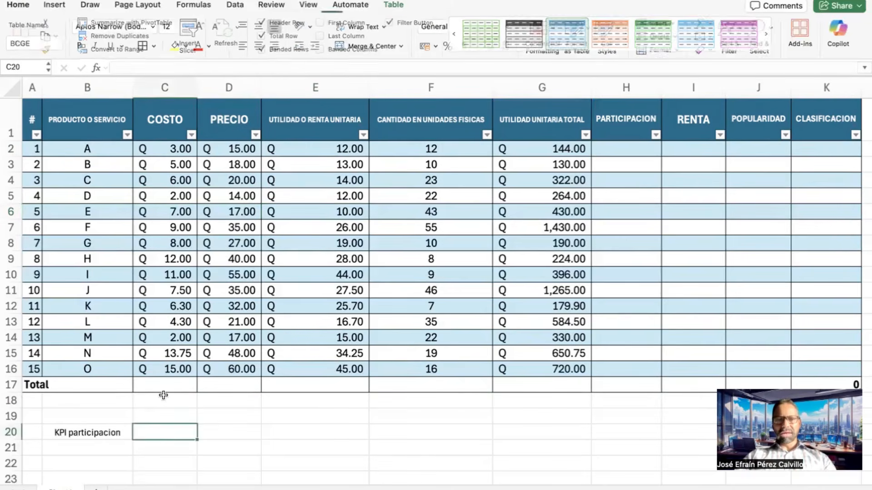
{"action": "left_click", "coordinate": [177, 384]}
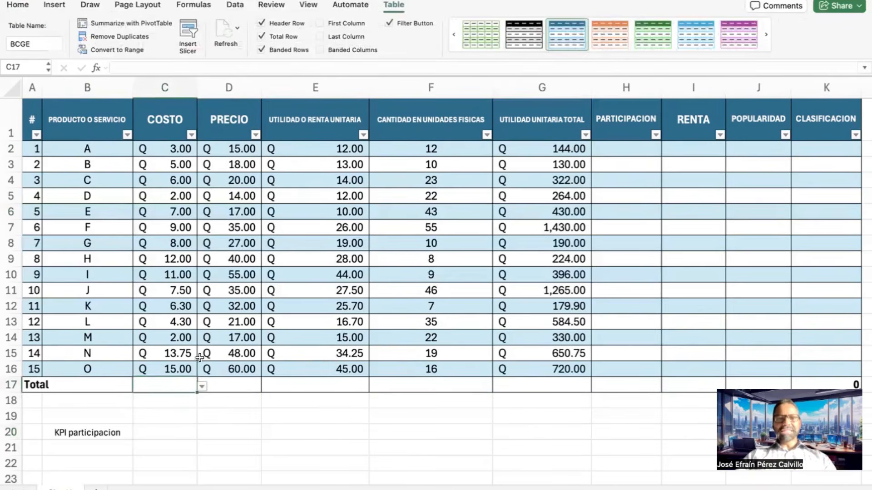
{"action": "left_click", "coordinate": [203, 388]}
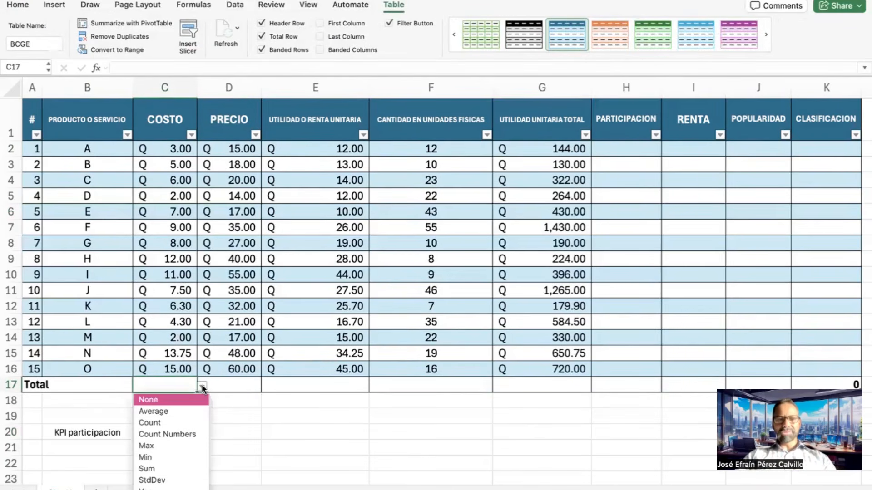
{"action": "left_click", "coordinate": [203, 387]}
{"action": "left_click", "coordinate": [222, 384]}
{"action": "left_click", "coordinate": [300, 383]}
{"action": "left_click", "coordinate": [395, 384]}
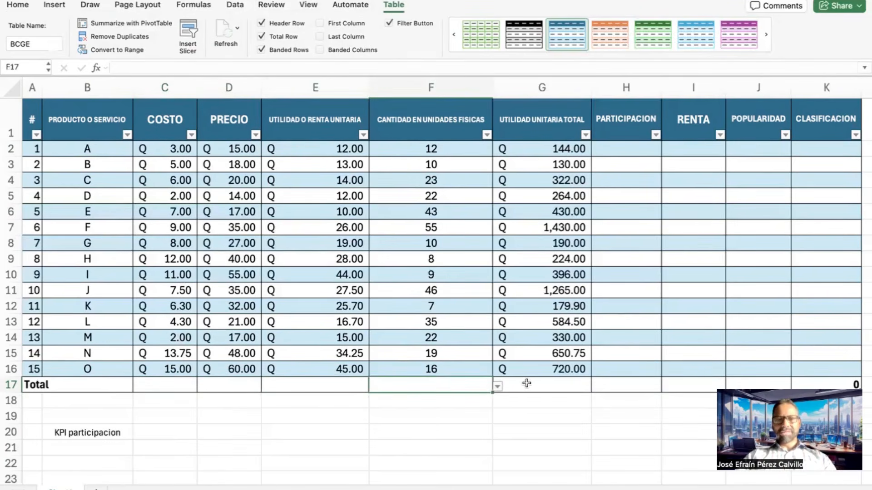
{"action": "left_click", "coordinate": [568, 383]}
{"action": "left_click", "coordinate": [615, 382]}
{"action": "left_click", "coordinate": [685, 384]}
- Set the total row to show the Average of the COSTO, PRECIO and UTILIDAD O RENTA UNITARIA columns
{"action": "left_click", "coordinate": [152, 382]}
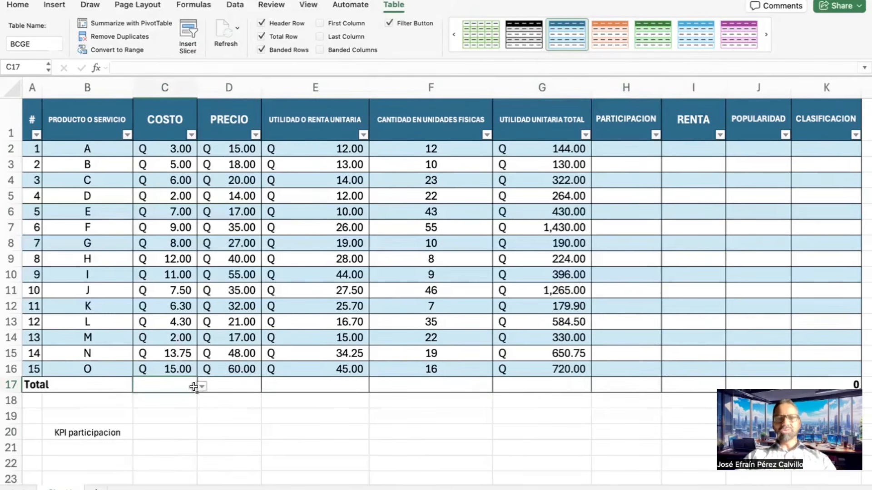
{"action": "left_click", "coordinate": [201, 386]}
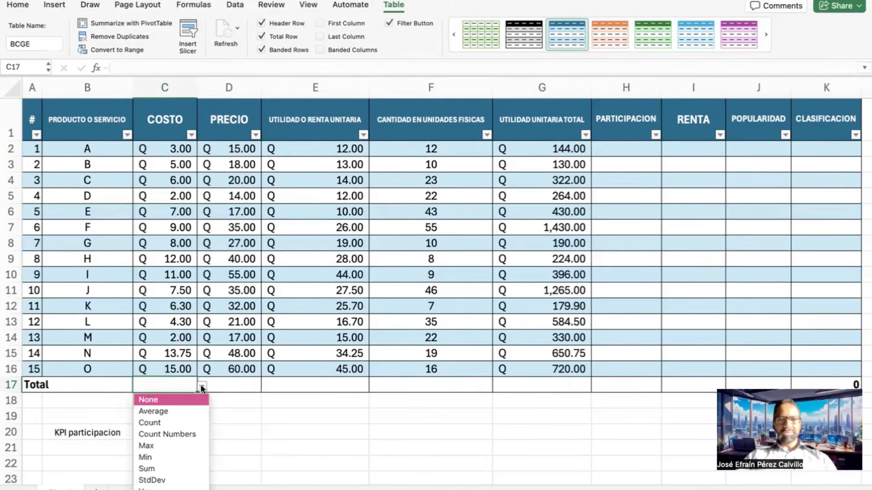
{"action": "left_click", "coordinate": [172, 411]}
{"action": "left_click", "coordinate": [241, 382]}
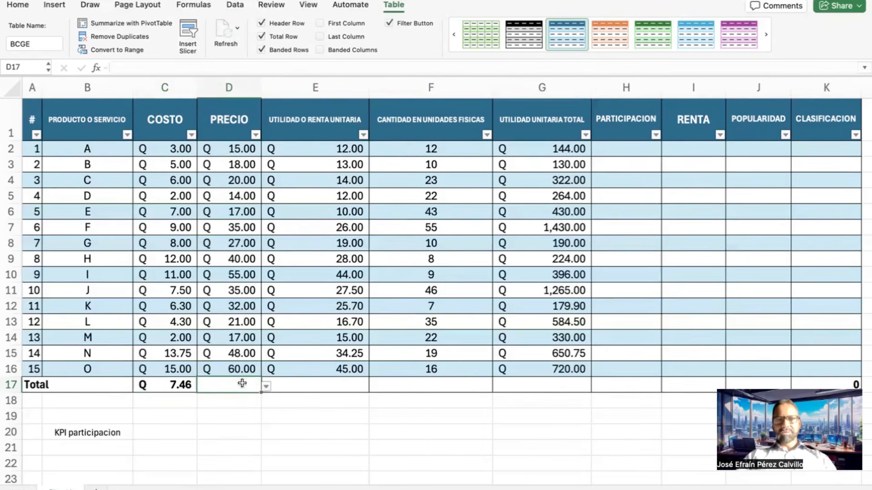
{"action": "left_click", "coordinate": [267, 386]}
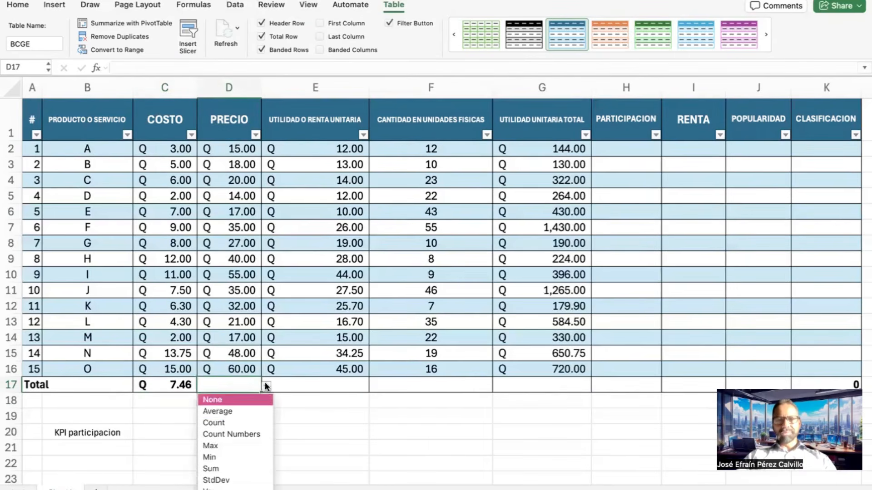
{"action": "left_click", "coordinate": [249, 411]}
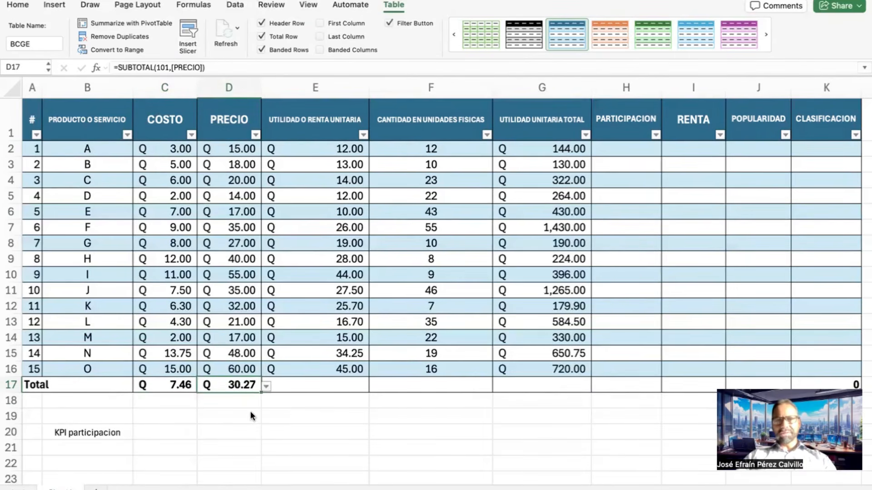
{"action": "left_click", "coordinate": [327, 386]}
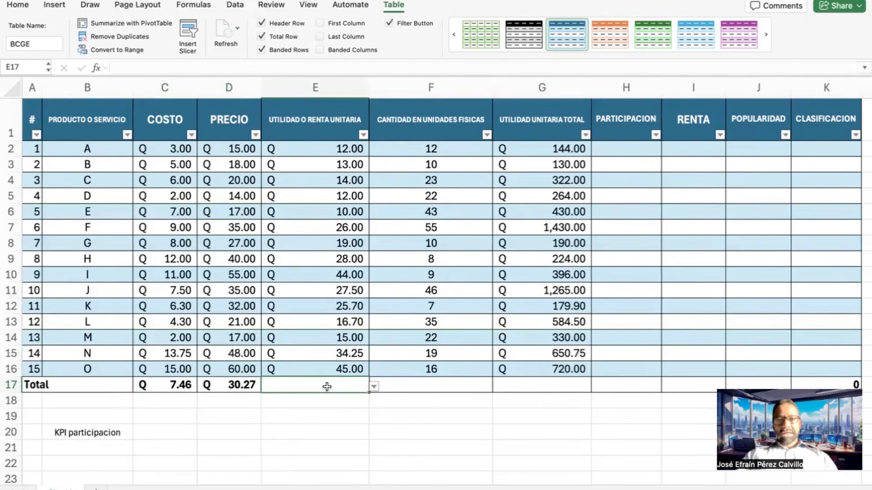
{"action": "left_click", "coordinate": [375, 392]}
{"action": "left_click", "coordinate": [323, 410]}
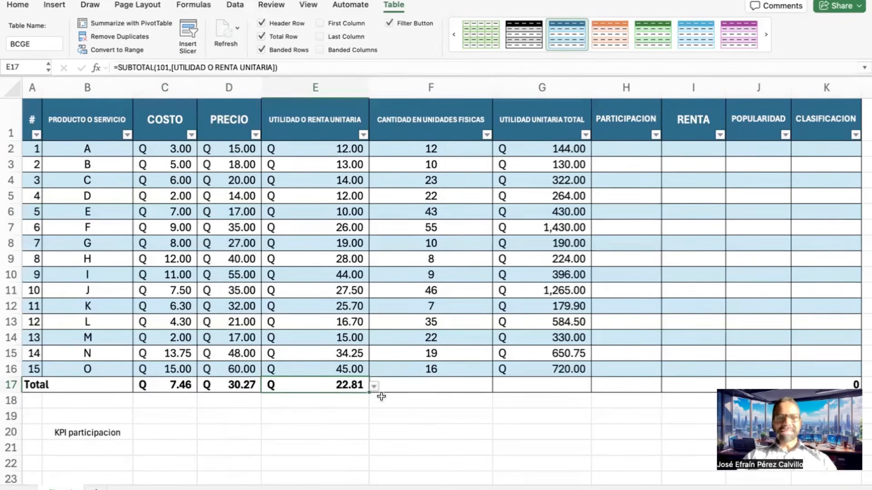
- Set the total row to show the Sum of the CANTIDAD EN UNIDADES FISICAS and UTILIDAD UNITARIA TOTAL columns
{"action": "left_click", "coordinate": [422, 385]}
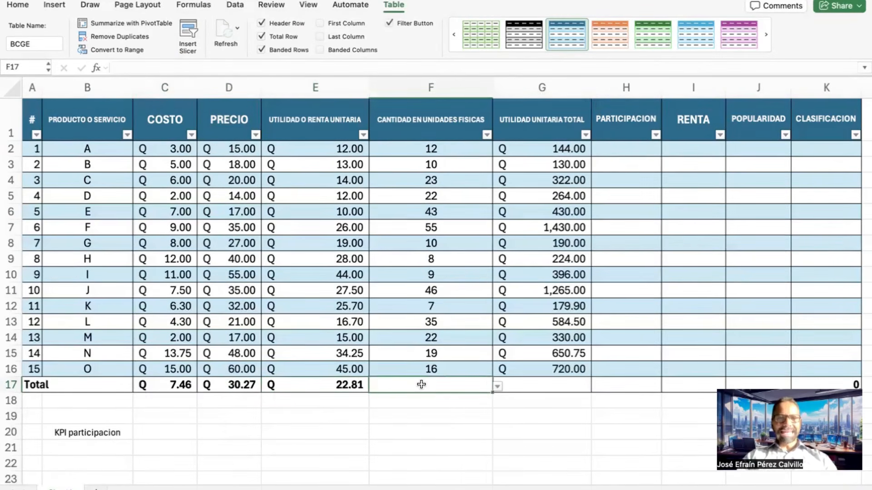
{"action": "left_click", "coordinate": [496, 386]}
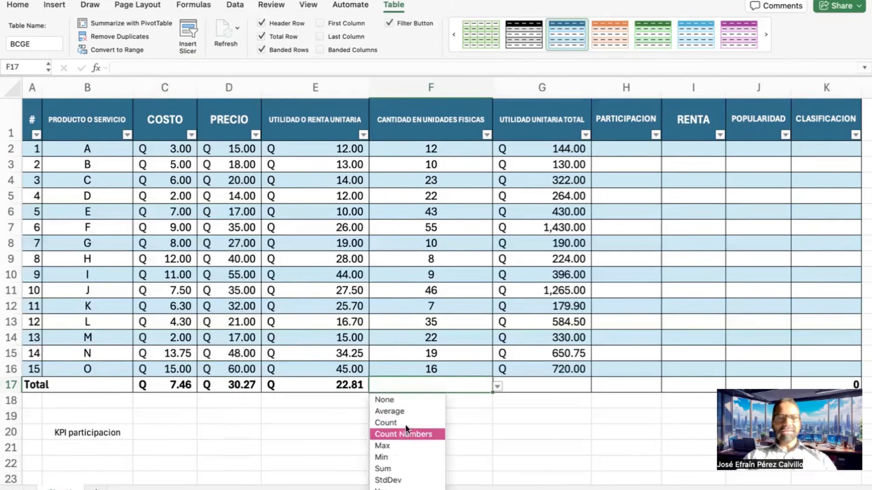
{"action": "left_click", "coordinate": [410, 469]}
{"action": "left_click", "coordinate": [548, 383]}
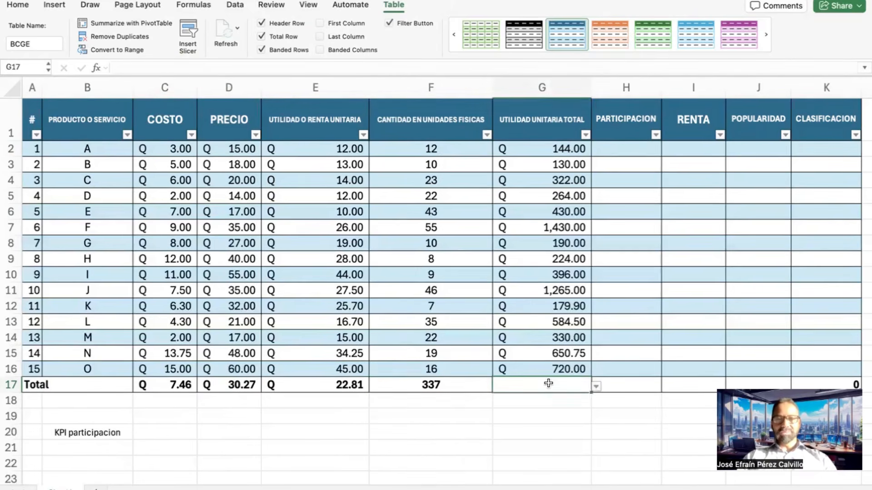
{"action": "left_click", "coordinate": [596, 387]}
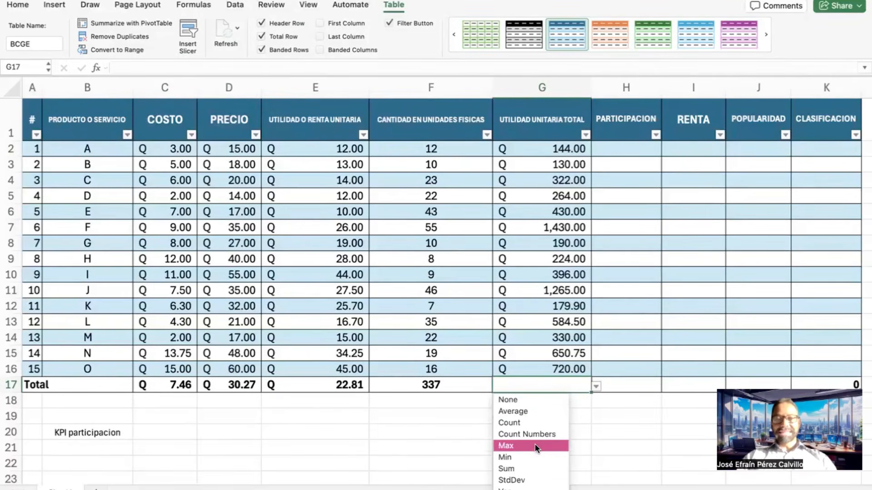
{"action": "left_click", "coordinate": [533, 469]}
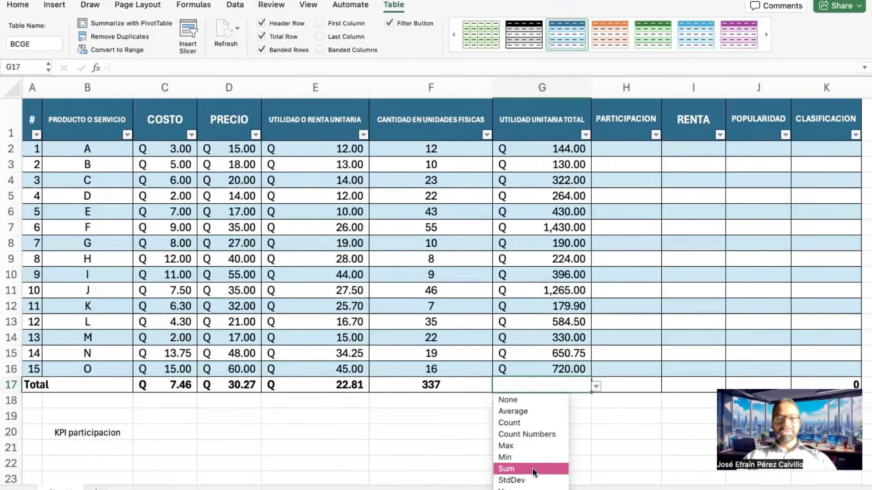
{"action": "left_click", "coordinate": [540, 406]}
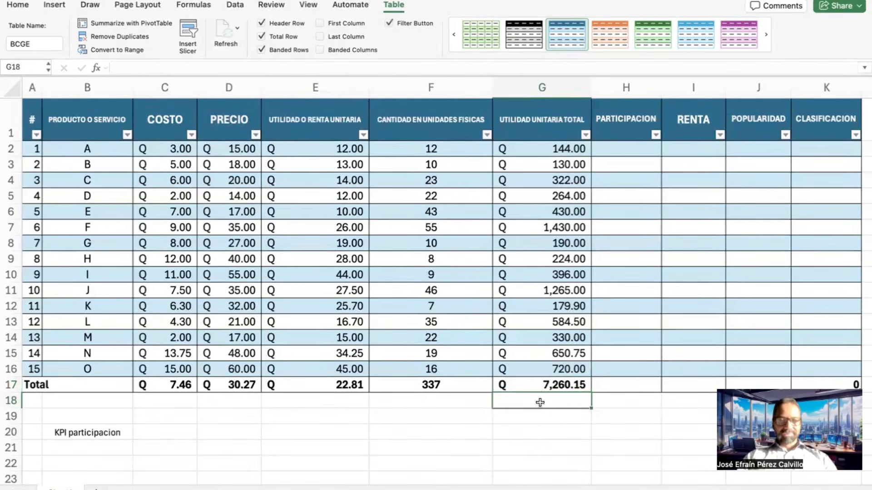
- Review the total row formulas for physical units and total profit, the summary functions offered, and the KPI participacion cells
{"action": "left_click", "coordinate": [537, 385]}
{"action": "left_click", "coordinate": [462, 386]}
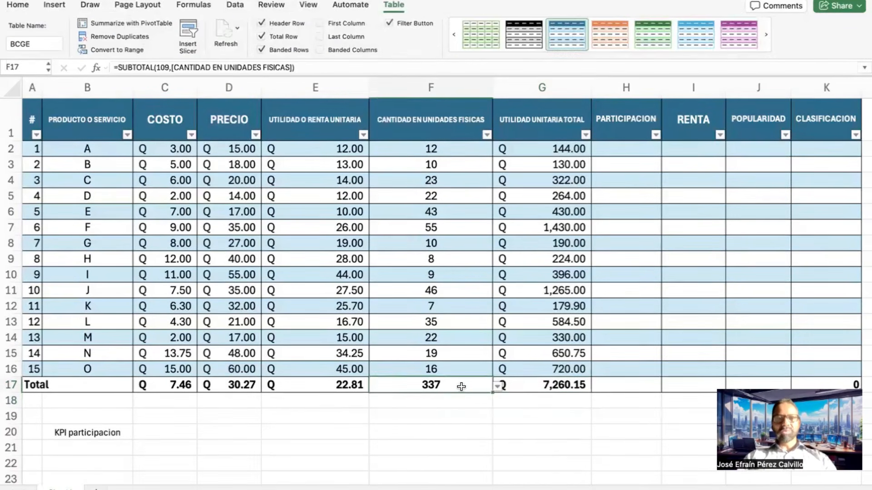
{"action": "left_click", "coordinate": [516, 384]}
{"action": "left_click", "coordinate": [451, 385]}
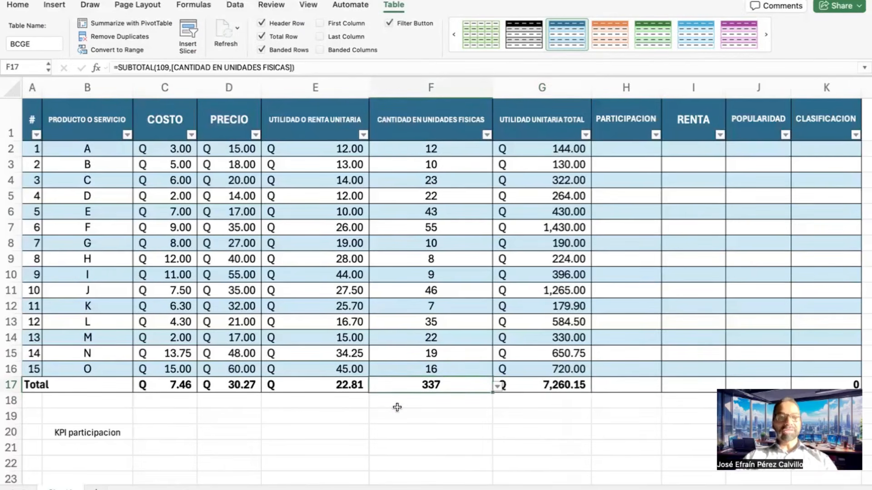
{"action": "left_click", "coordinate": [526, 389]}
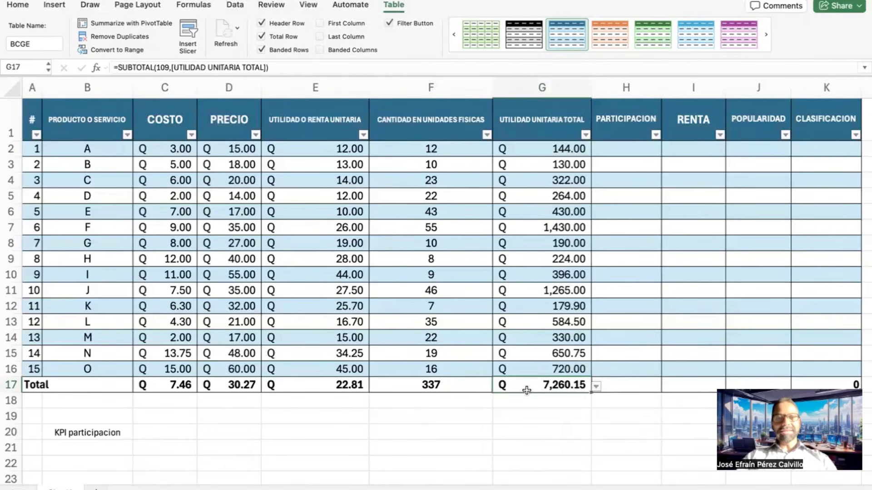
{"action": "left_click", "coordinate": [595, 387]}
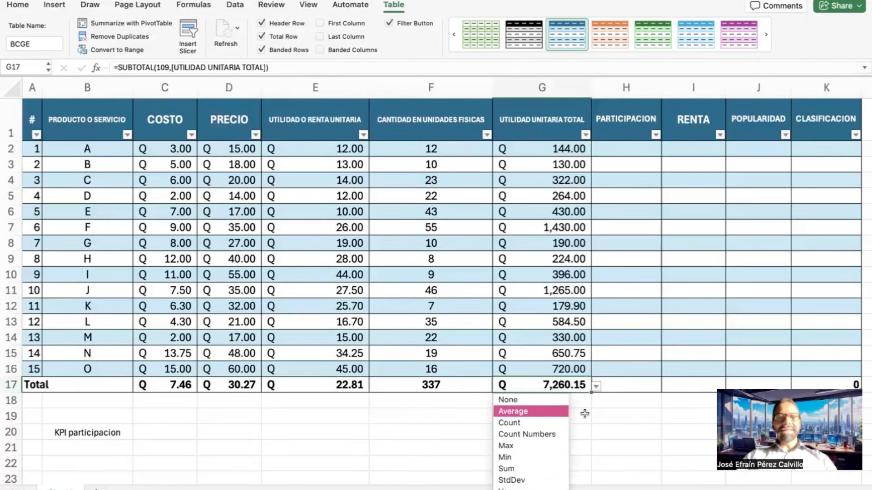
{"action": "left_click", "coordinate": [596, 387]}
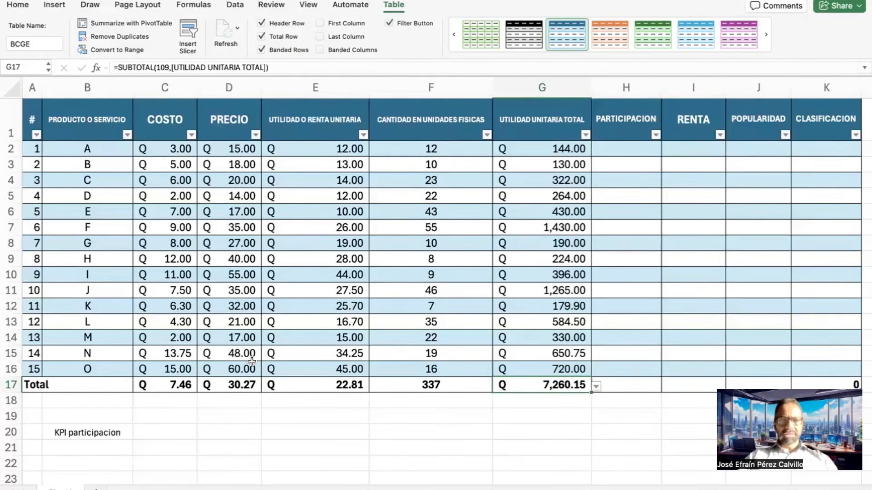
{"action": "left_click", "coordinate": [193, 436]}
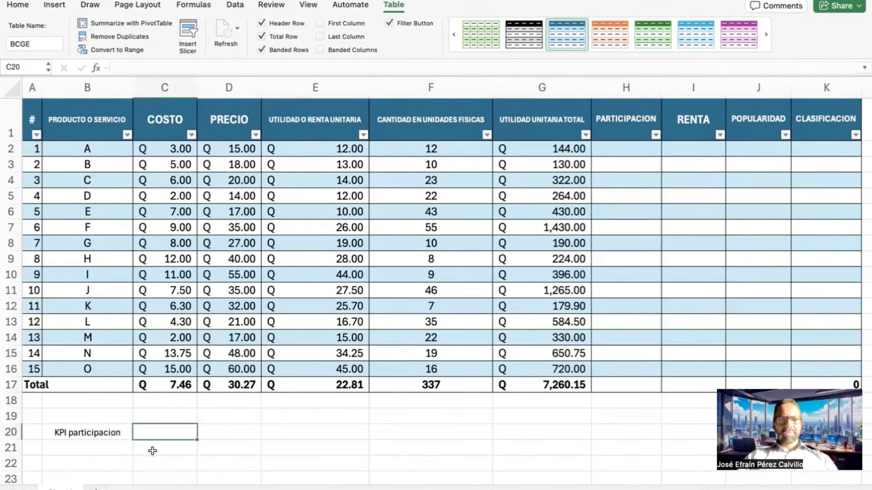
{"action": "key", "text": "Left"}
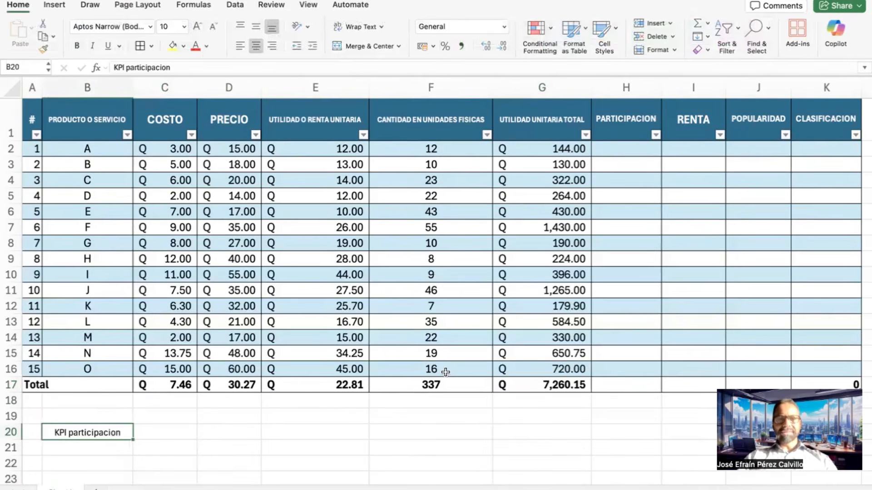
{"action": "left_click", "coordinate": [173, 435]}
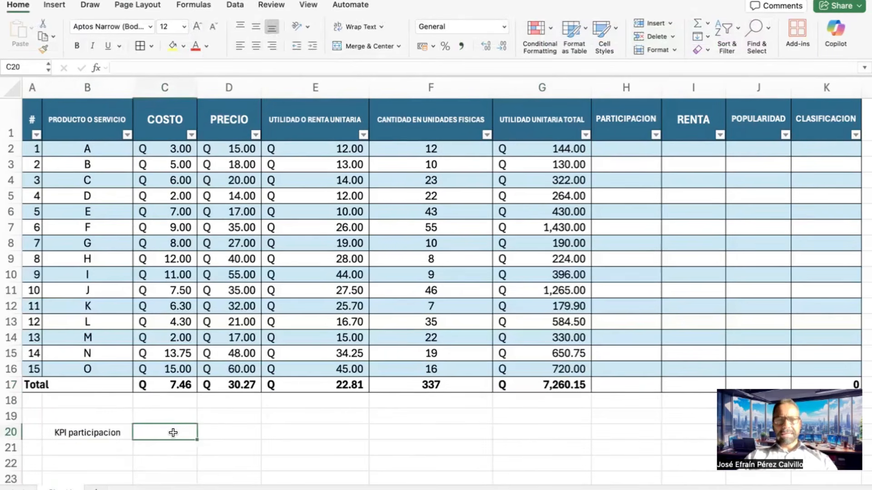
- Fill the PARTICIPACION column with each product's CANTIDAD EN UNIDADES FISICAS divided by that column's total, in parentheses, times 100
{"action": "left_click", "coordinate": [625, 148]}
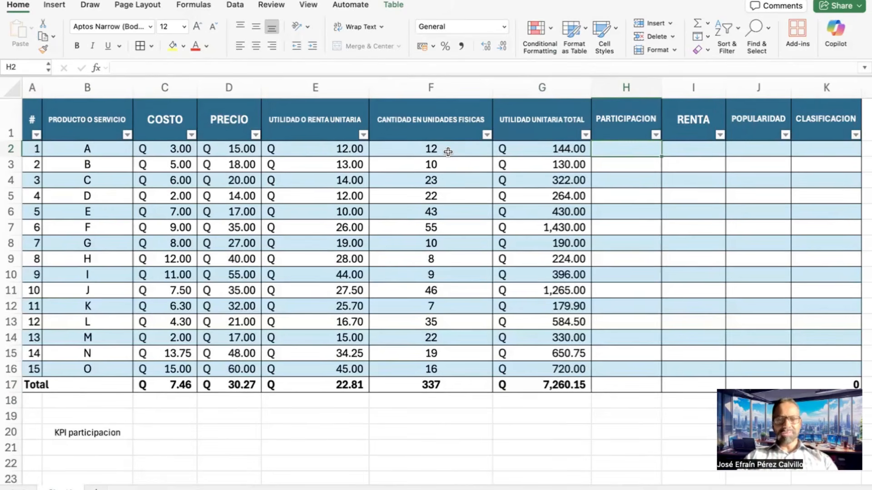
{"action": "type", "text": "="}
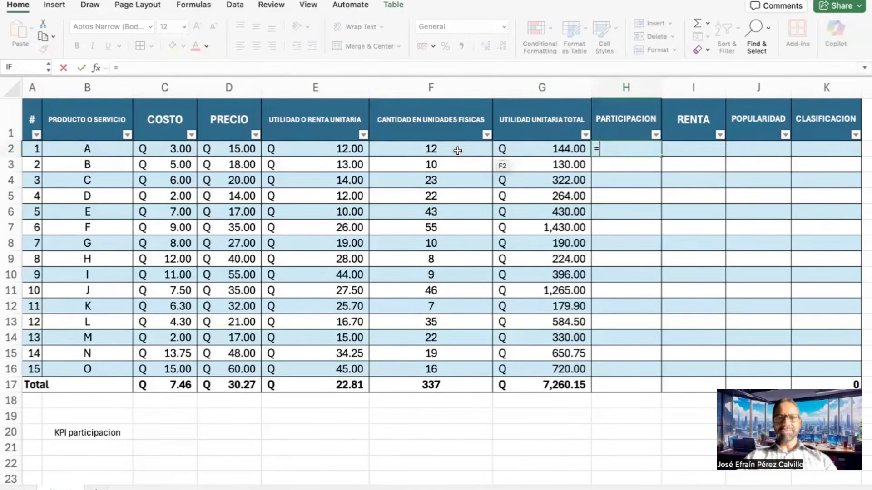
{"action": "type", "text": "("}
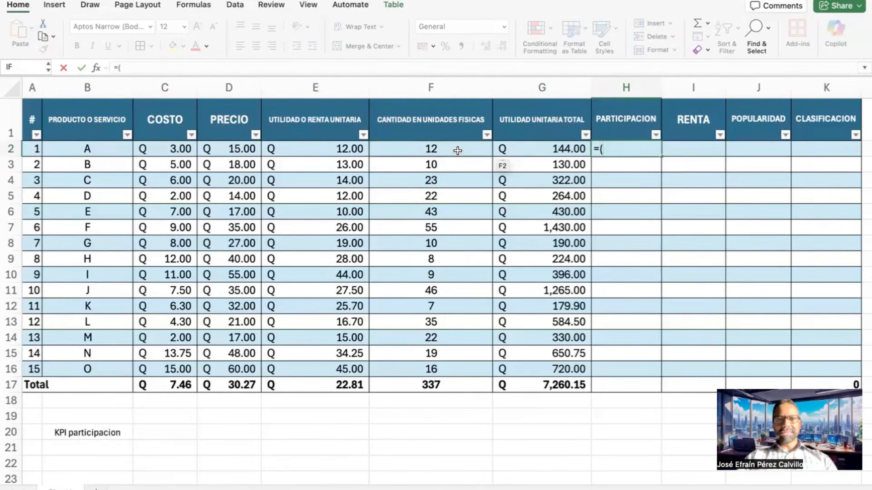
{"action": "left_click", "coordinate": [445, 151]}
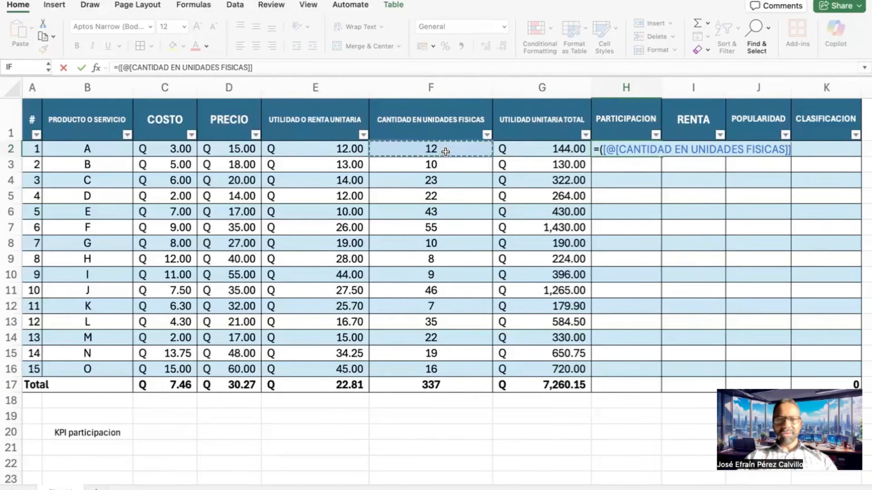
{"action": "type", "text": "/"}
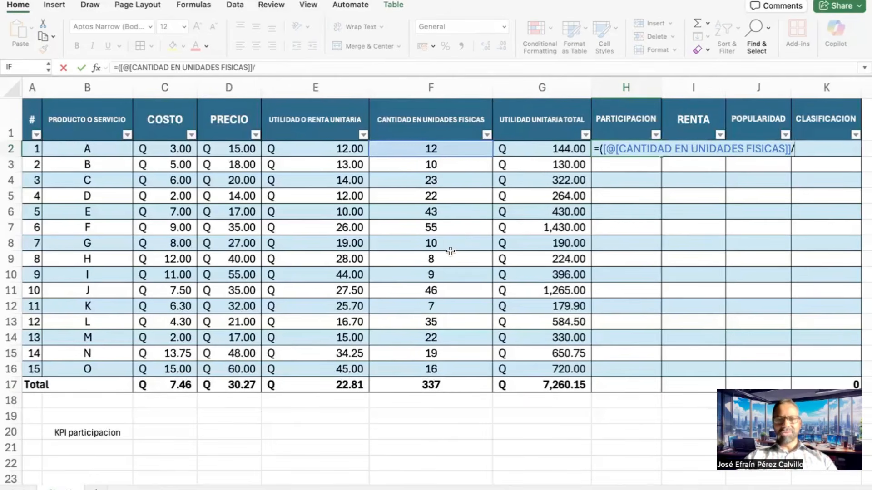
{"action": "left_click", "coordinate": [437, 385]}
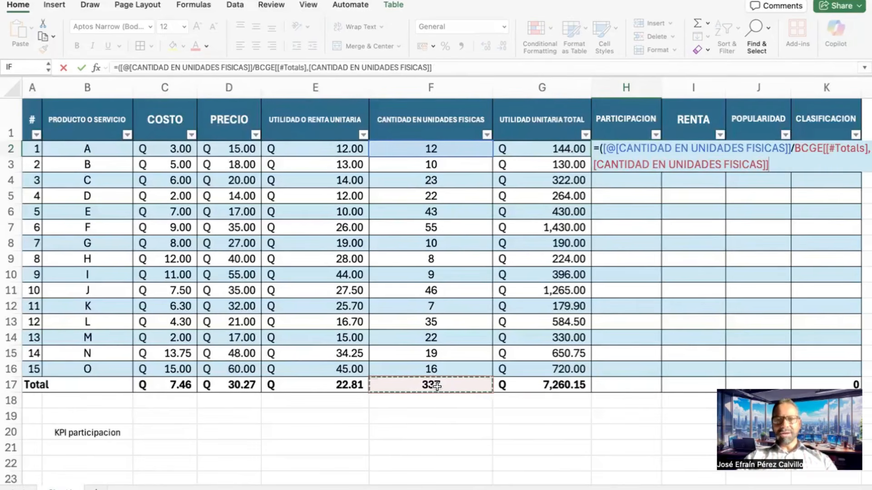
{"action": "type", "text": ")"}
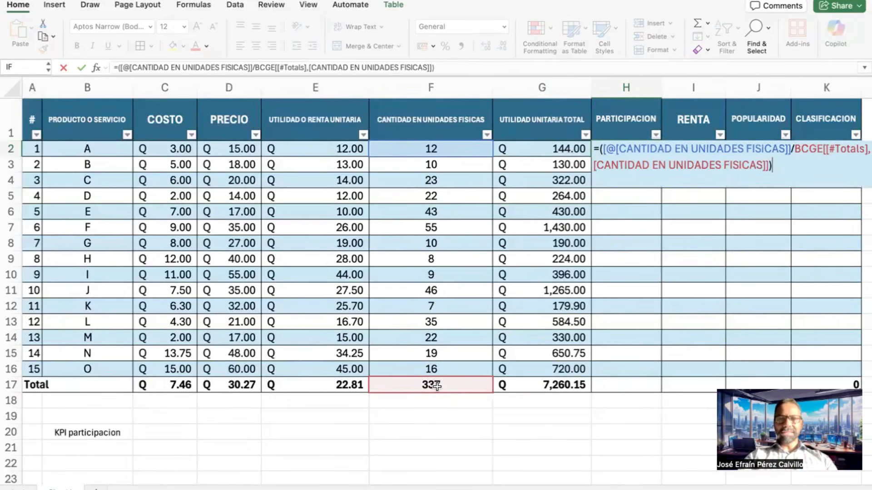
{"action": "type", "text": "*100"}
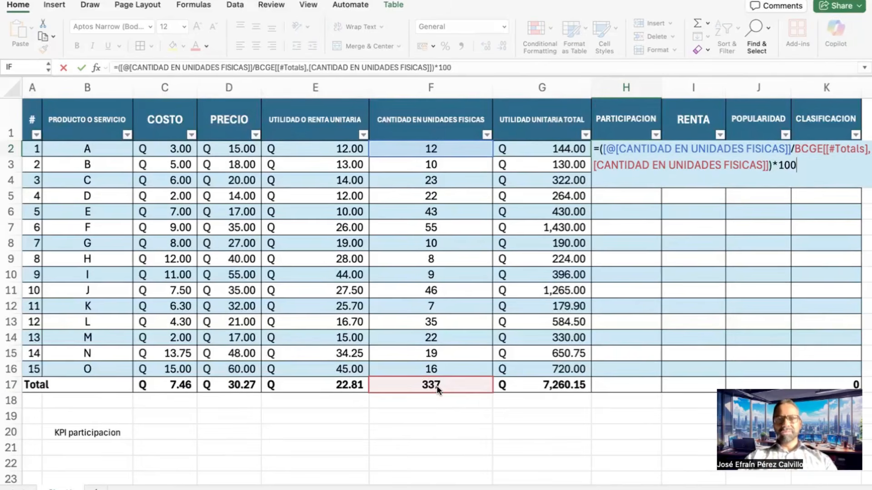
{"action": "key", "text": "Return"}
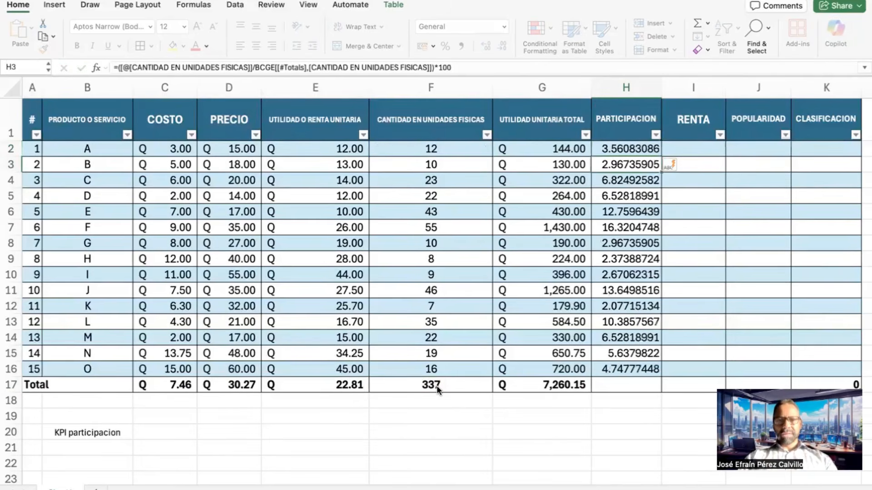
- Reduce the PARTICIPACION values in H2:H16 to two decimal places
{"action": "left_click", "coordinate": [614, 88]}
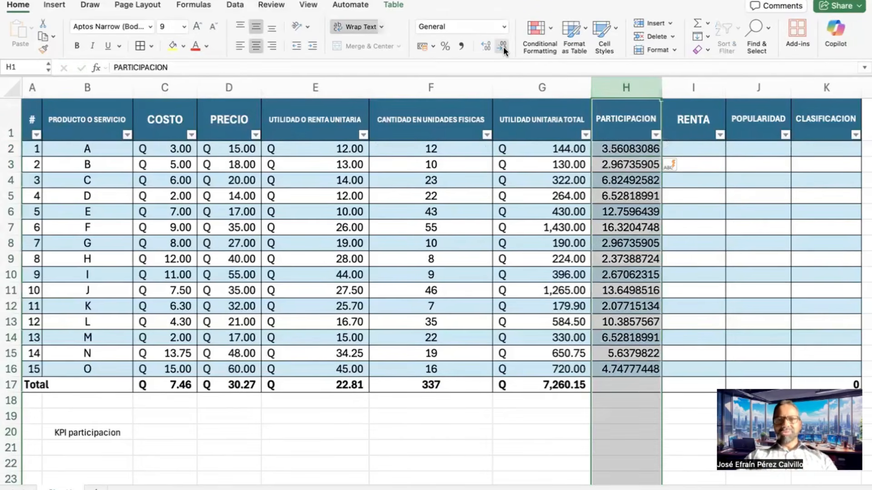
{"action": "left_click", "coordinate": [647, 180]}
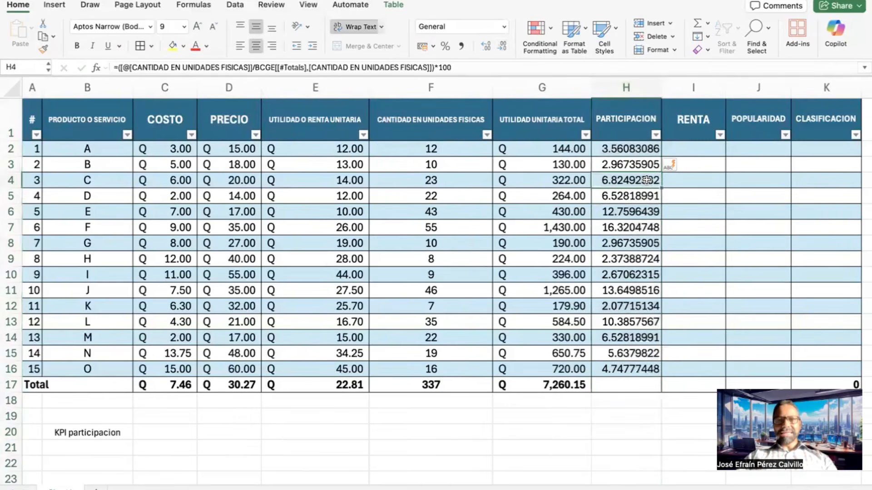
{"action": "left_click", "coordinate": [502, 45]}
{"action": "left_click", "coordinate": [620, 150]}
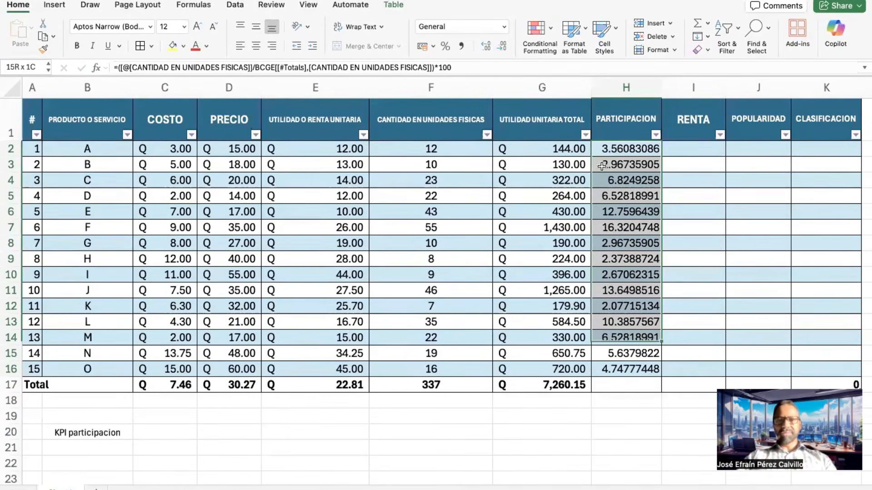
{"action": "left_click_drag", "start_coordinate": [620, 150], "coordinate": [627, 368]}
{"action": "left_click", "coordinate": [503, 46]}
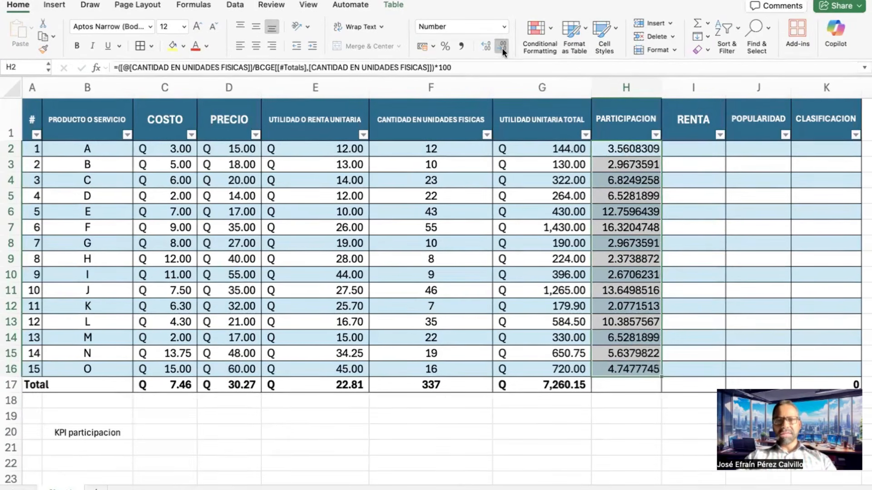
{"action": "left_click", "coordinate": [502, 46]}
{"action": "left_click", "coordinate": [502, 46]}
{"action": "left_click", "coordinate": [502, 45]}
{"action": "left_click", "coordinate": [502, 47]}
{"action": "left_click", "coordinate": [502, 47]}
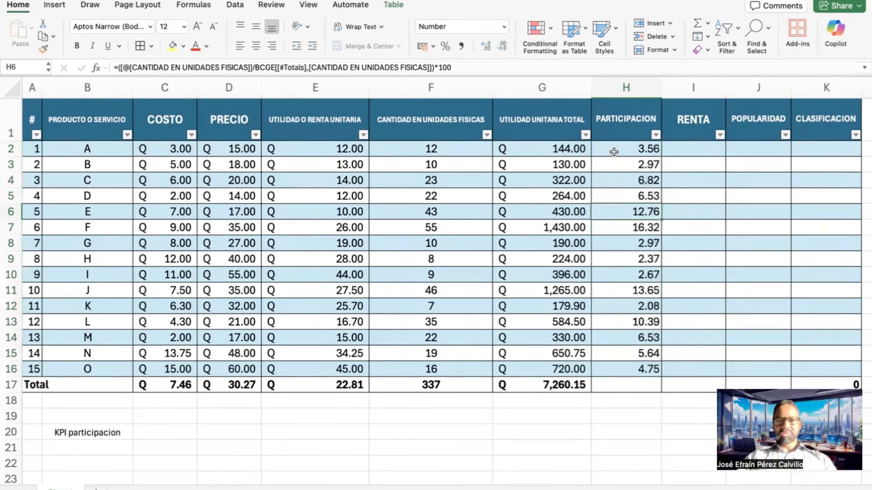
- Center the contents of the PARTICIPACION column horizontally and check its total cell and first formula
{"action": "left_click", "coordinate": [609, 91]}
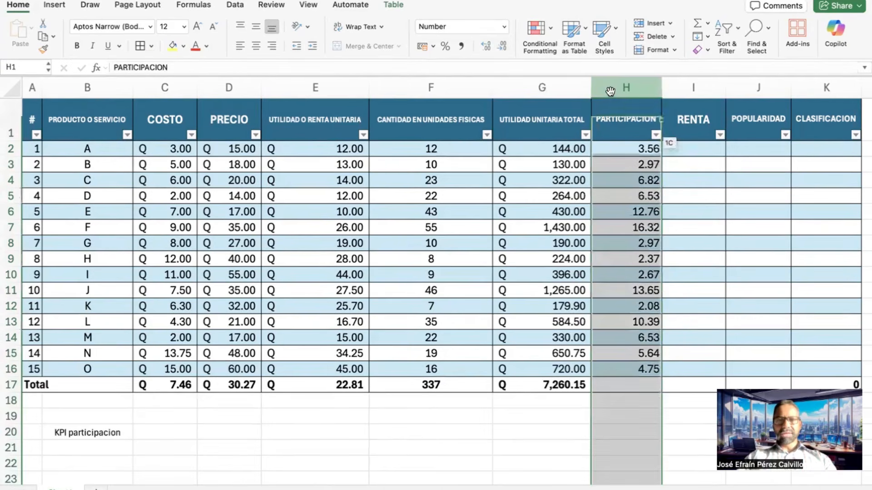
{"action": "left_click", "coordinate": [257, 44]}
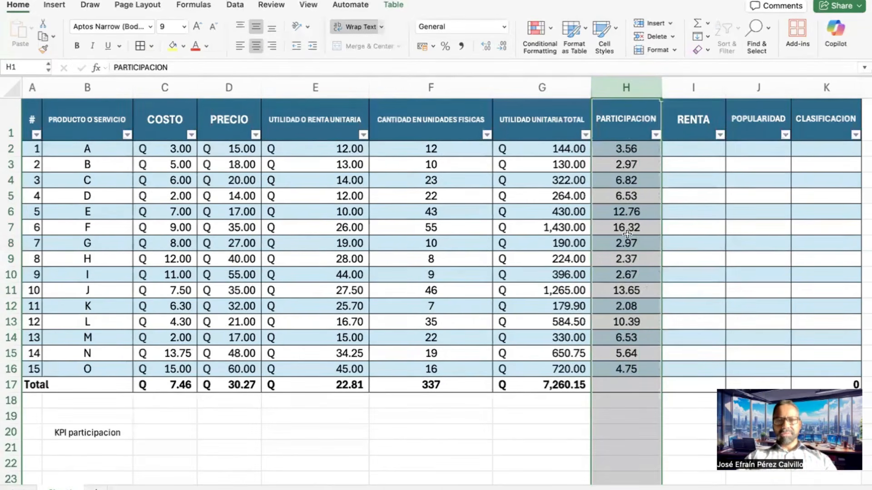
{"action": "left_click", "coordinate": [642, 240]}
{"action": "left_click", "coordinate": [635, 385]}
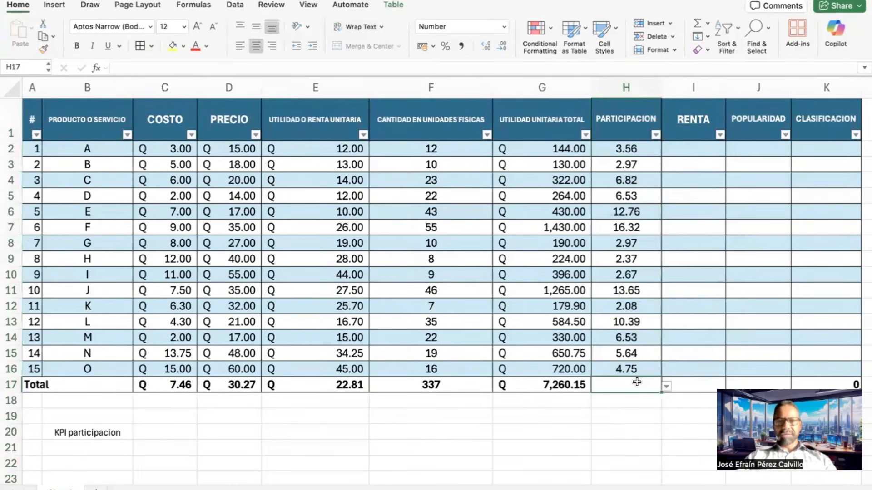
{"action": "left_click", "coordinate": [629, 153]}
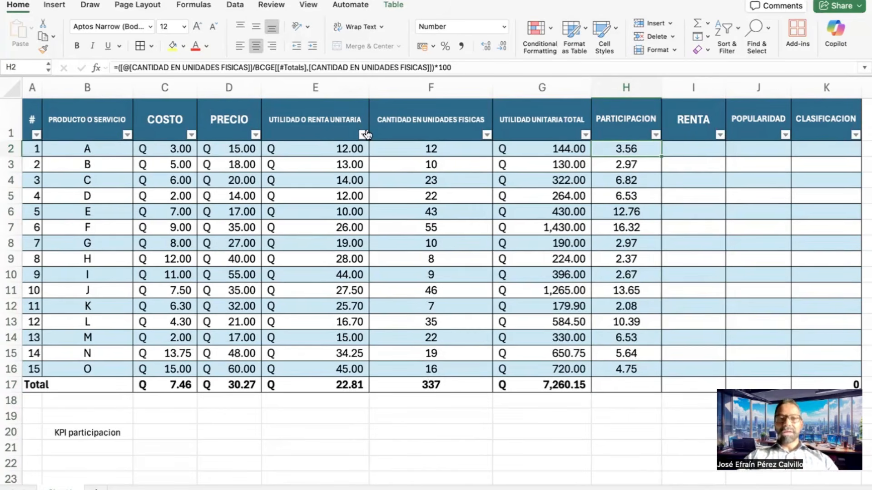
- Calculate the KPI participacion in C20 with the formula =(100/15)*0.70
{"action": "left_click", "coordinate": [163, 429]}
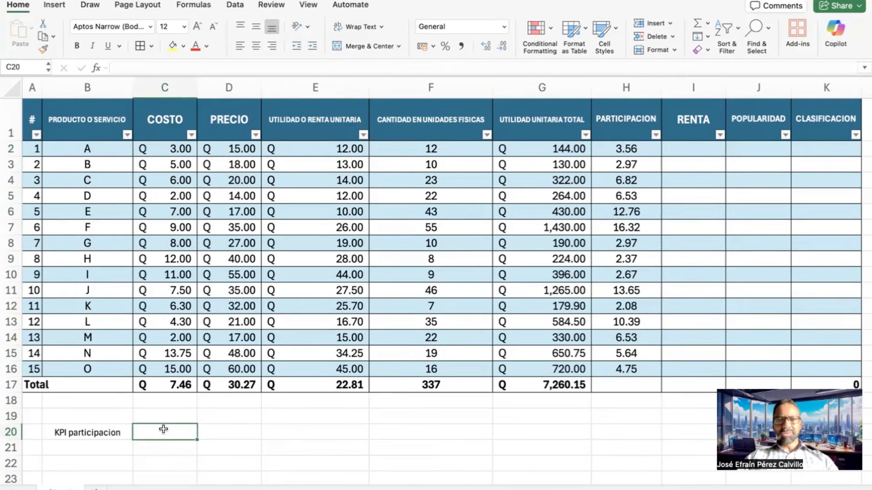
{"action": "type", "text": "100"}
{"action": "key", "text": "BackSpace"}
{"action": "key", "text": "BackSpace"}
{"action": "key", "text": "BackSpace"}
{"action": "type", "text": "="}
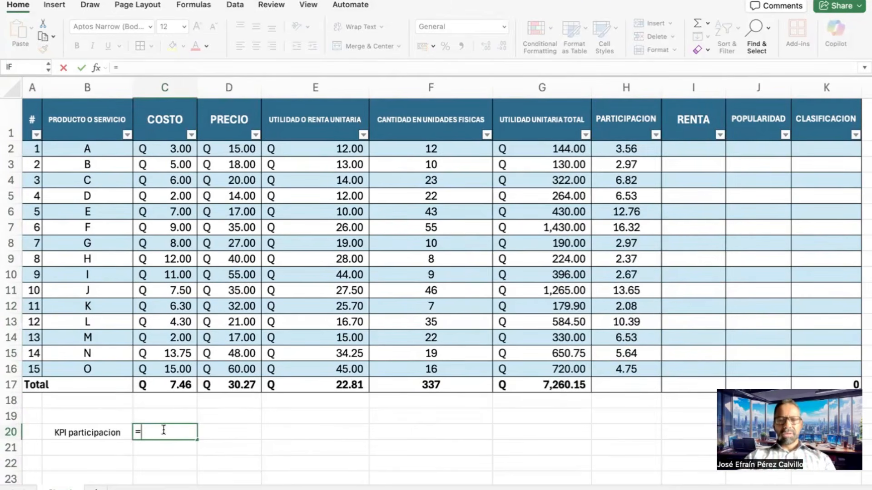
{"action": "type", "text": "(100"}
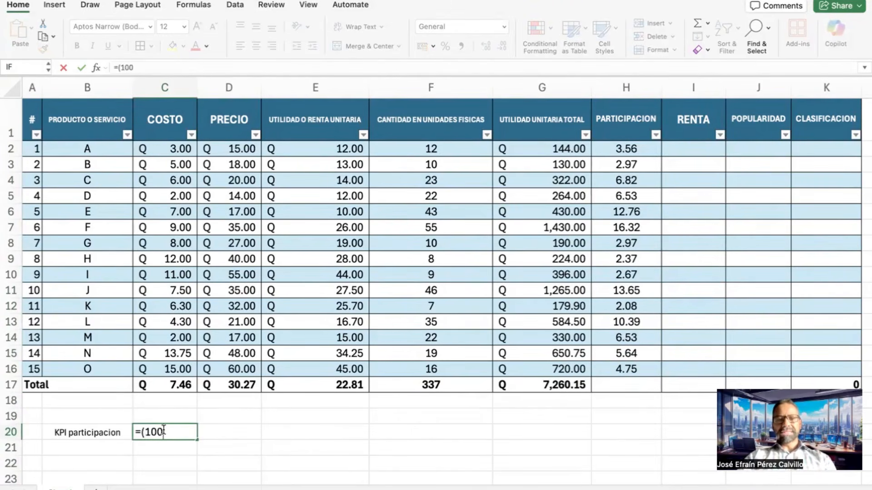
{"action": "type", "text": "/15"}
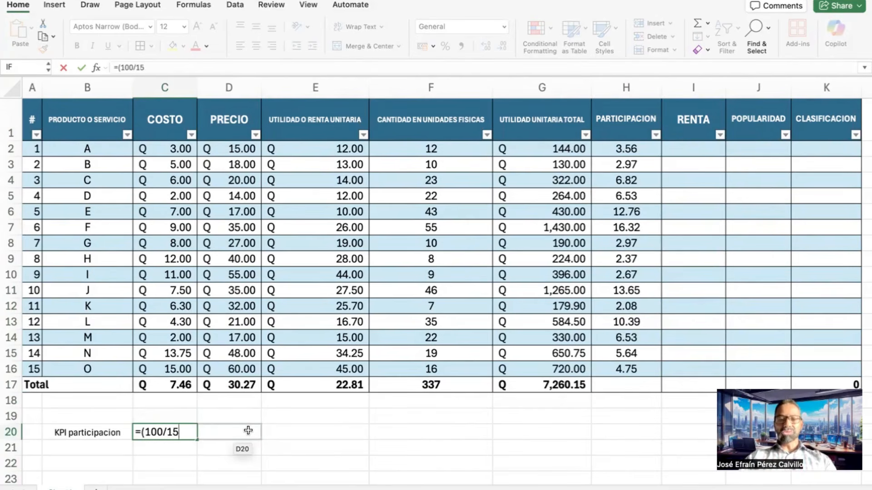
{"action": "type", "text": ")"}
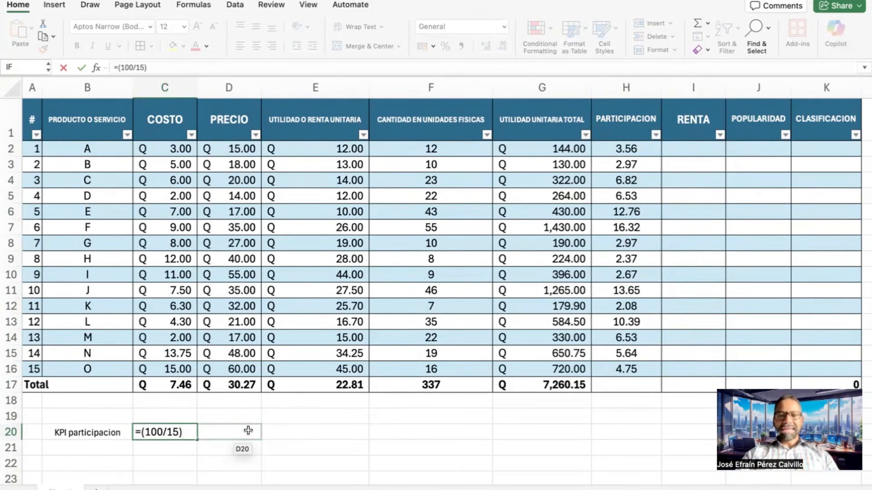
{"action": "type", "text": "*"}
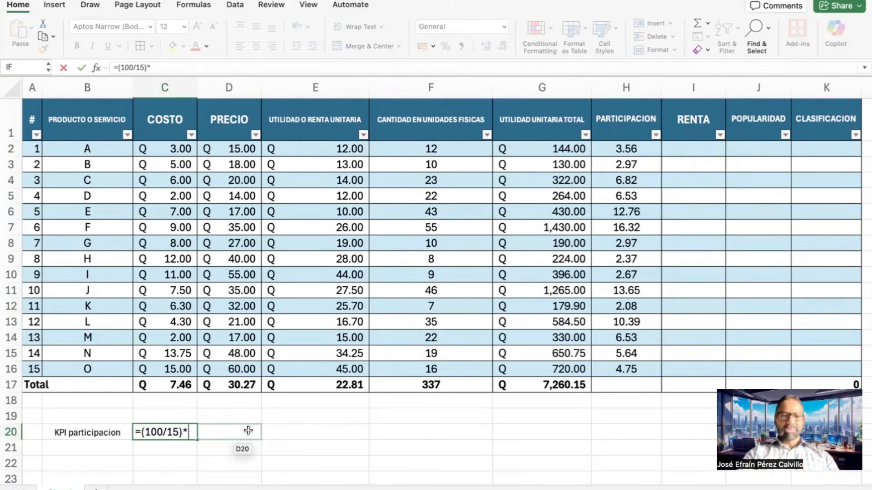
{"action": "type", "text": "0.70"}
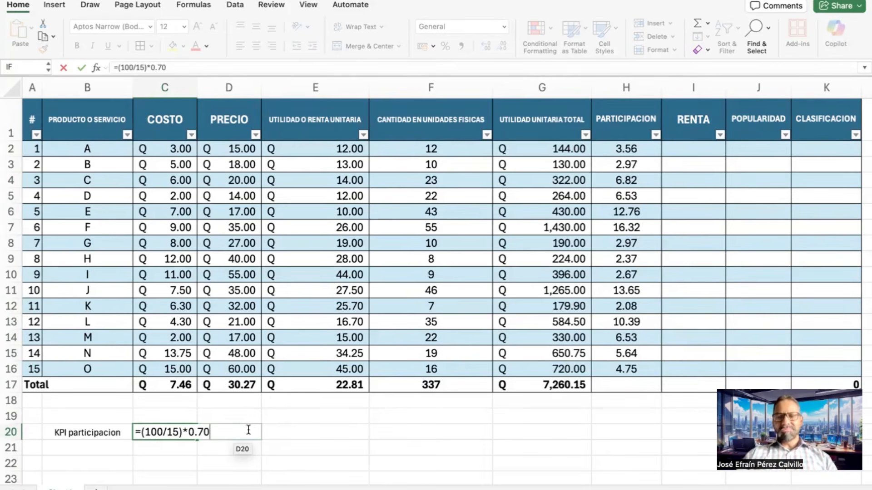
{"action": "key", "text": "Return"}
{"action": "key", "text": "Up"}
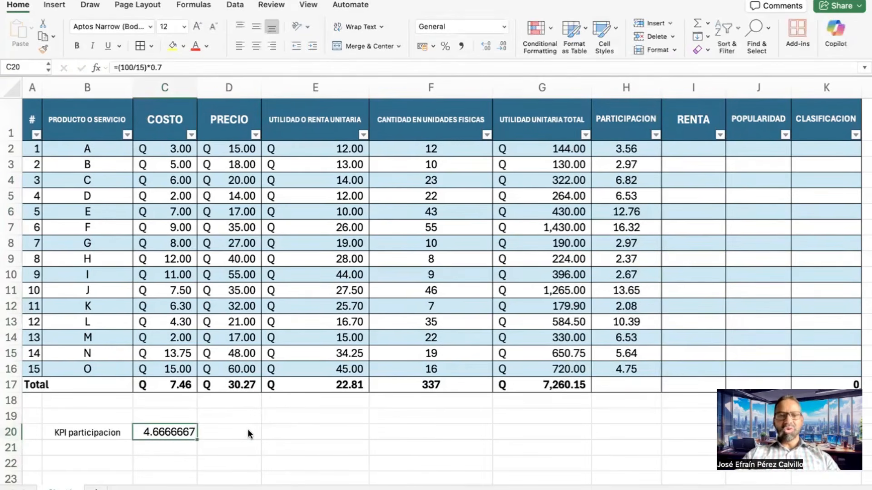
- Reduce the KPI participacion value in C20 to two decimal places and check its label and formula
{"action": "left_click", "coordinate": [500, 46]}
{"action": "left_click", "coordinate": [499, 47]}
{"action": "left_click", "coordinate": [499, 46]}
{"action": "left_click", "coordinate": [500, 47]}
{"action": "left_click", "coordinate": [500, 46]}
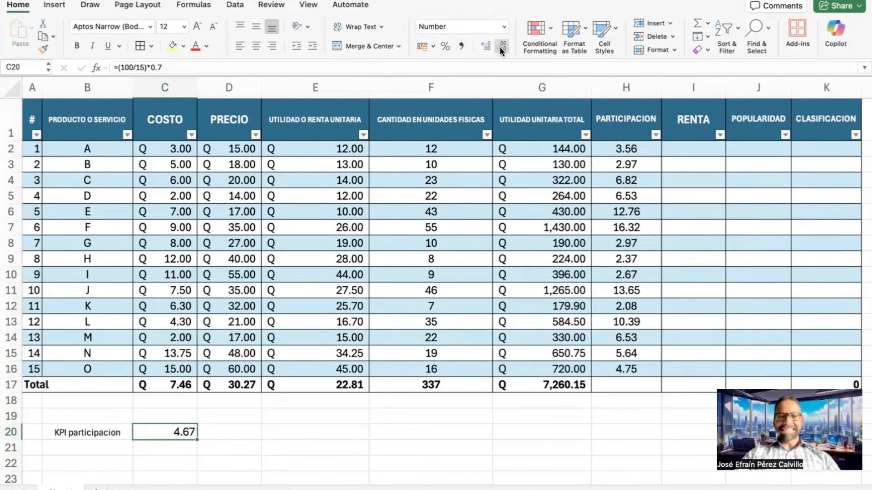
{"action": "left_click", "coordinate": [119, 431]}
{"action": "left_click", "coordinate": [169, 431]}
{"action": "left_click", "coordinate": [228, 429]}
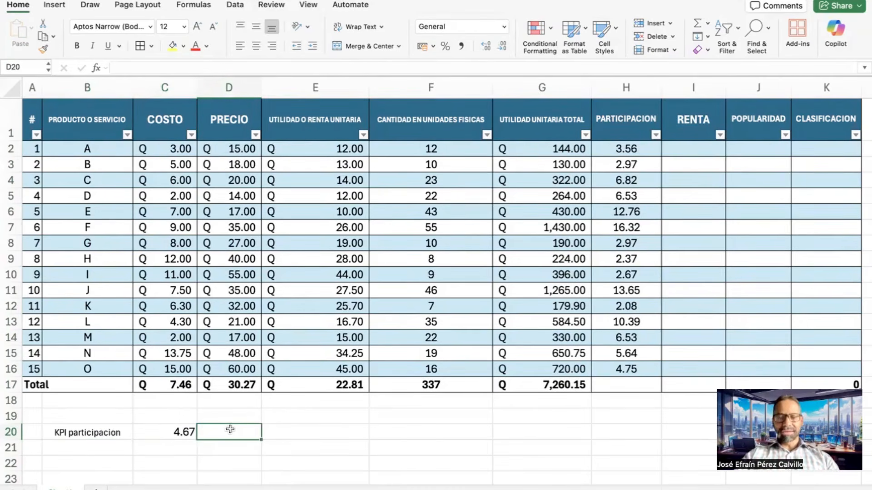
{"action": "key", "text": "Left"}
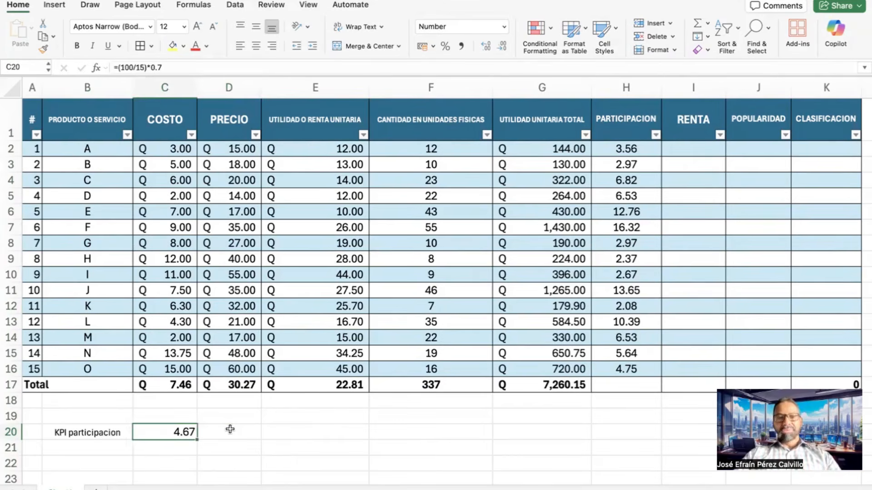
- Remove the 0.7 factor from the KPI participacion formula in C20, reducing it to =(100/15)
{"action": "left_click", "coordinate": [169, 67]}
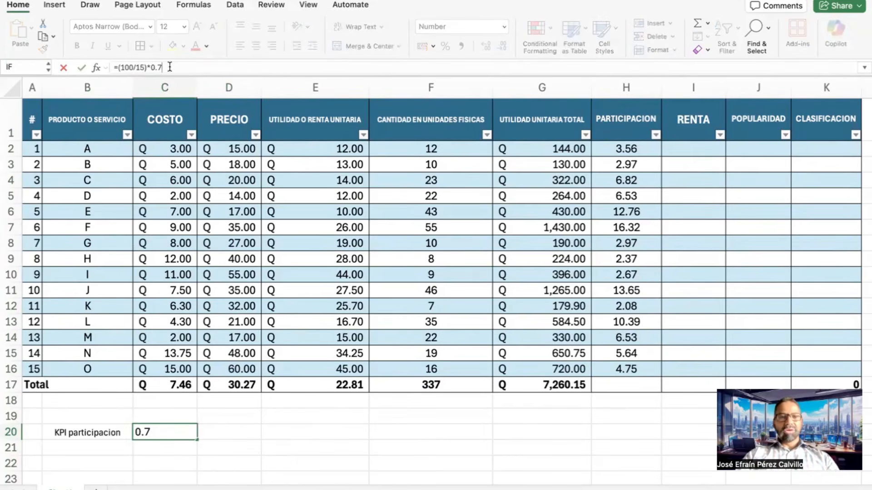
{"action": "key", "text": "BackSpace"}
{"action": "key", "text": "BackSpace"}
{"action": "key", "text": "BackSpace"}
{"action": "key", "text": "BackSpace"}
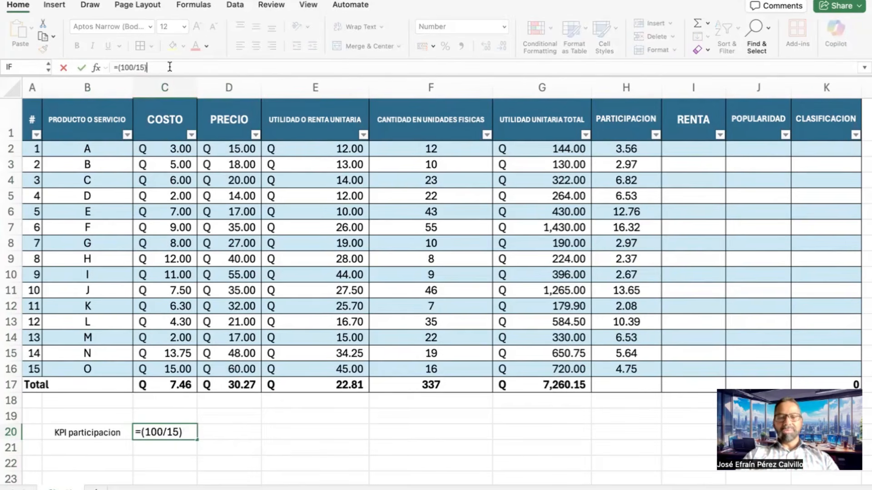
{"action": "key", "text": "Return"}
{"action": "key", "text": "Up"}
- Multiply (100/15) by 0.70 again in the KPI participacion formula in C20
{"action": "left_click", "coordinate": [170, 67]}
{"action": "type", "text": "0"}
{"action": "key", "text": "BackSpace"}
{"action": "type", "text": "*0"}
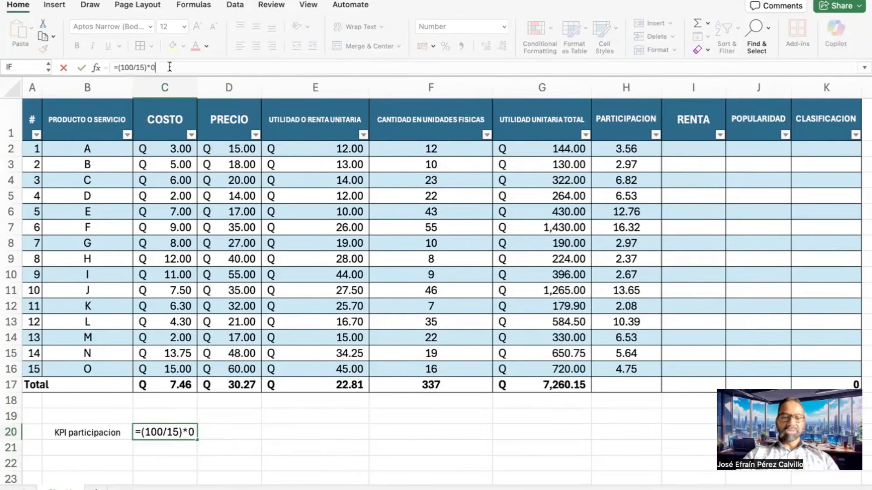
{"action": "type", "text": ".70"}
{"action": "key", "text": "Return"}
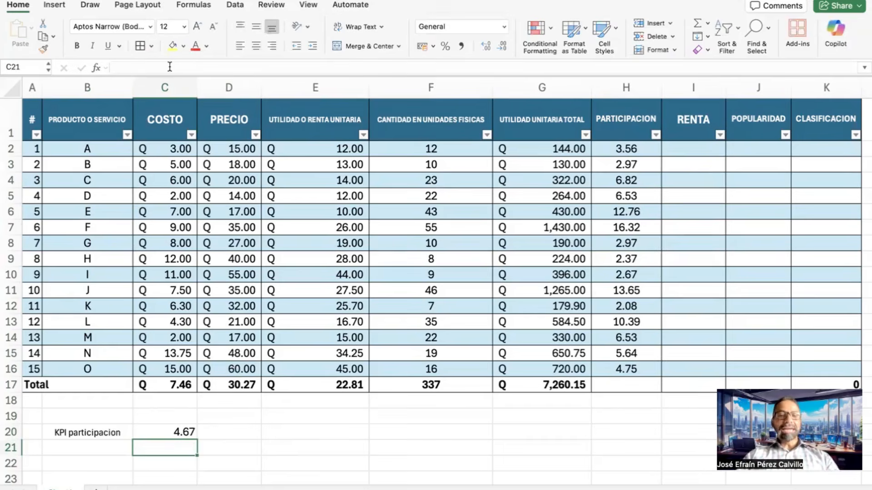
{"action": "key", "text": "Up"}
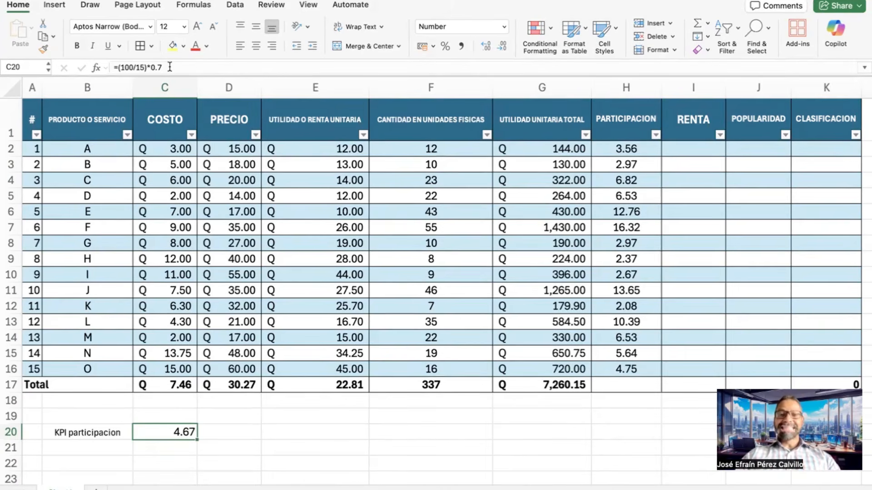
{"action": "key", "text": "Right"}
{"action": "key", "text": "Left"}
{"action": "key", "text": "Right"}
{"action": "key", "text": "Right"}
{"action": "key", "text": "Right"}
{"action": "key", "text": "Right"}
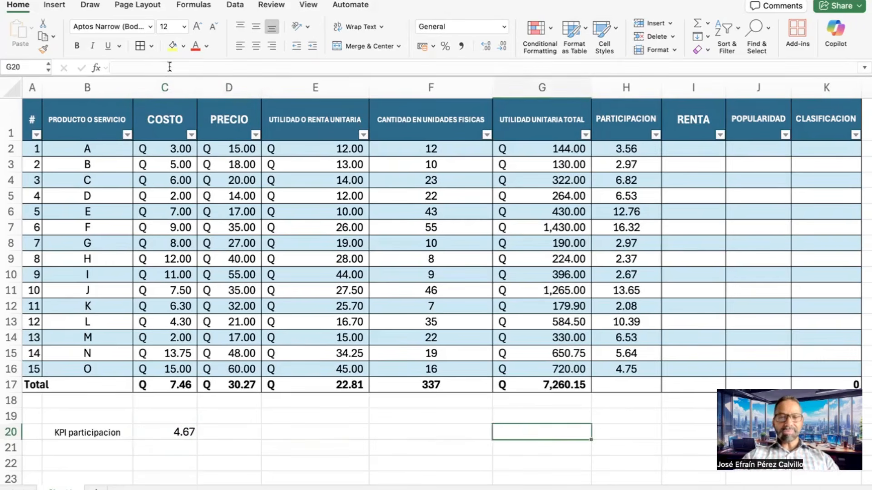
{"action": "key", "text": "Left"}
{"action": "key", "text": "Left"}
{"action": "key", "text": "Left"}
{"action": "key", "text": "Left"}
{"action": "key", "text": "Left"}
{"action": "key", "text": "Right"}
{"action": "key", "text": "Right"}
{"action": "key", "text": "Right"}
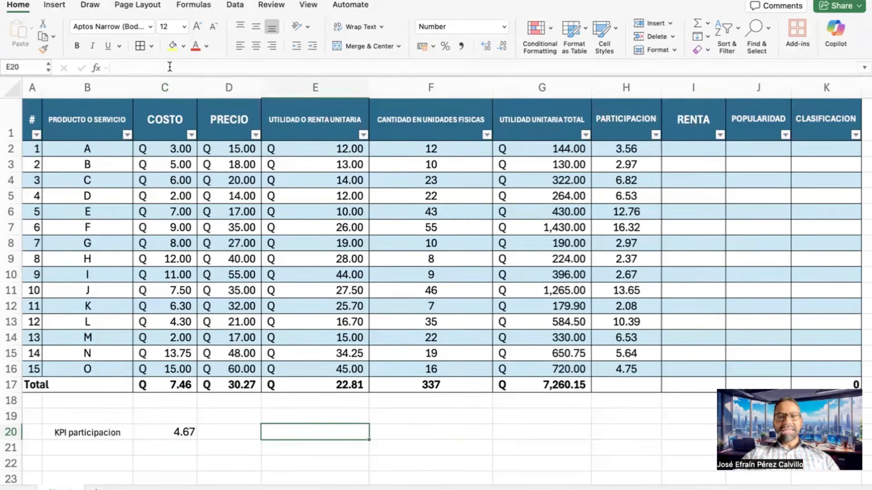
{"action": "key", "text": "Left"}
{"action": "key", "text": "Left"}
{"action": "key", "text": "Left"}
{"action": "key", "text": "Right"}
{"action": "key", "text": "Right"}
{"action": "key", "text": "Left"}
{"action": "key", "text": "Left"}
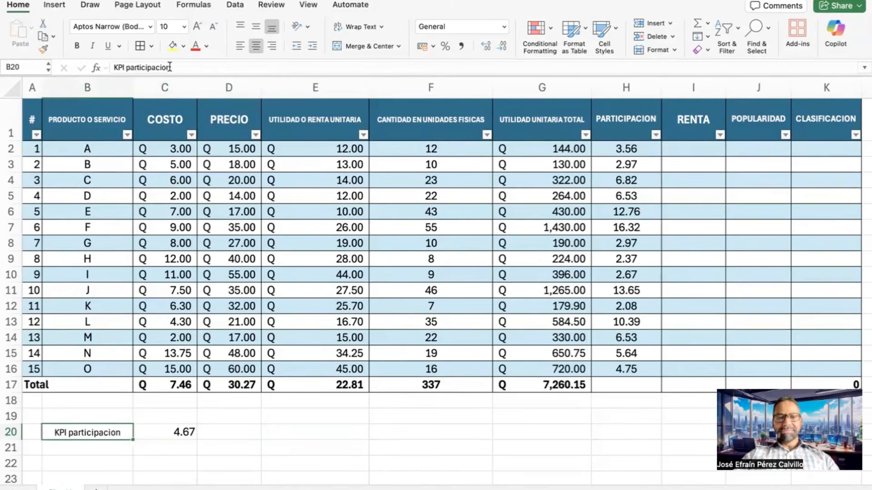
{"action": "key", "text": "Right"}
{"action": "key", "text": "Left"}
{"action": "key", "text": "Right"}
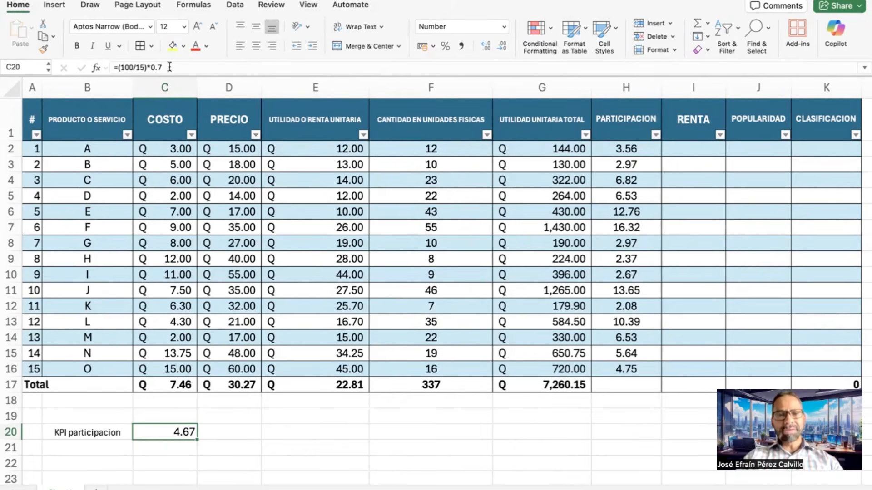
{"action": "key", "text": "Left"}
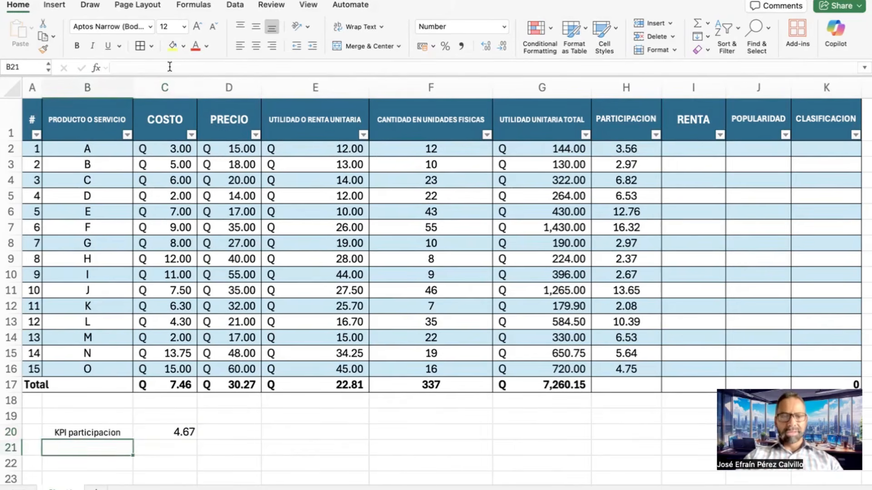
{"action": "key", "text": "Right"}
{"action": "key", "text": "Right"}
{"action": "key", "text": "Down"}
{"action": "key", "text": "Left"}
{"action": "key", "text": "Left"}
{"action": "key", "text": "Right"}
{"action": "key", "text": "Up"}
{"action": "key", "text": "Left"}
- Enter the label KPI rentabilidad in B21, below KPI participacion
{"action": "key", "text": "Down"}
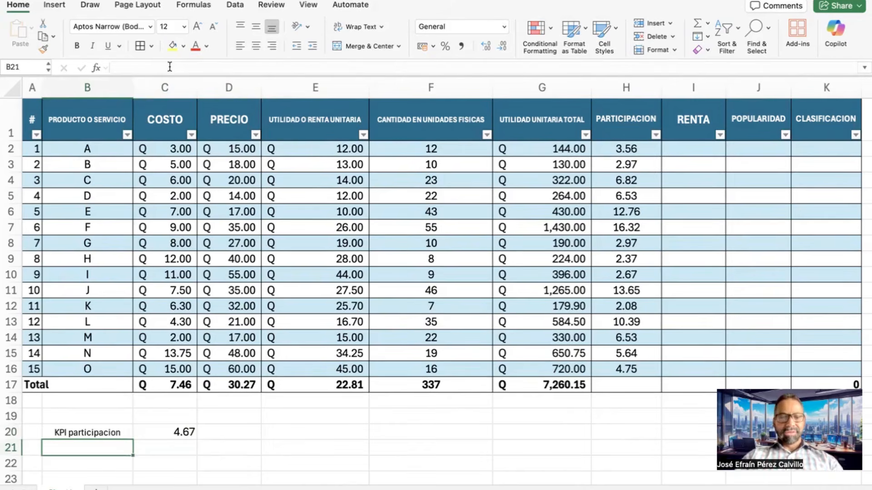
{"action": "type", "text": "KPI"}
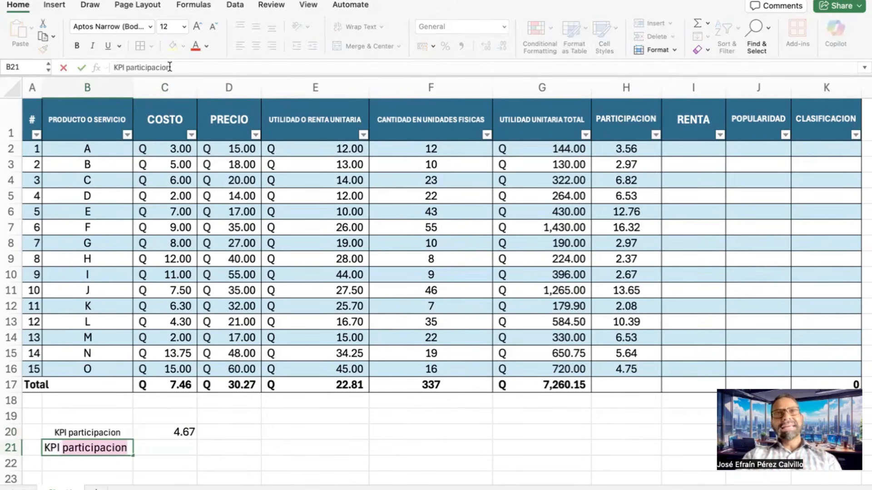
{"action": "type", "text": " renta"}
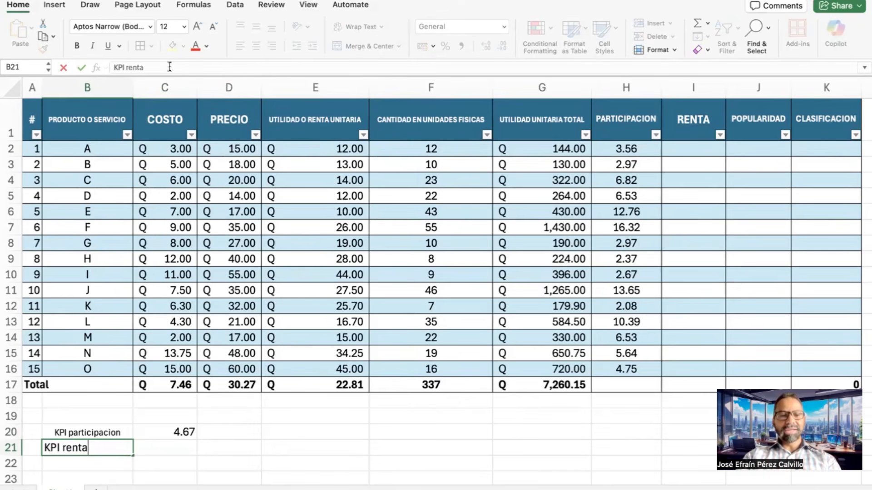
{"action": "type", "text": "bilidad"}
{"action": "key", "text": "Return"}
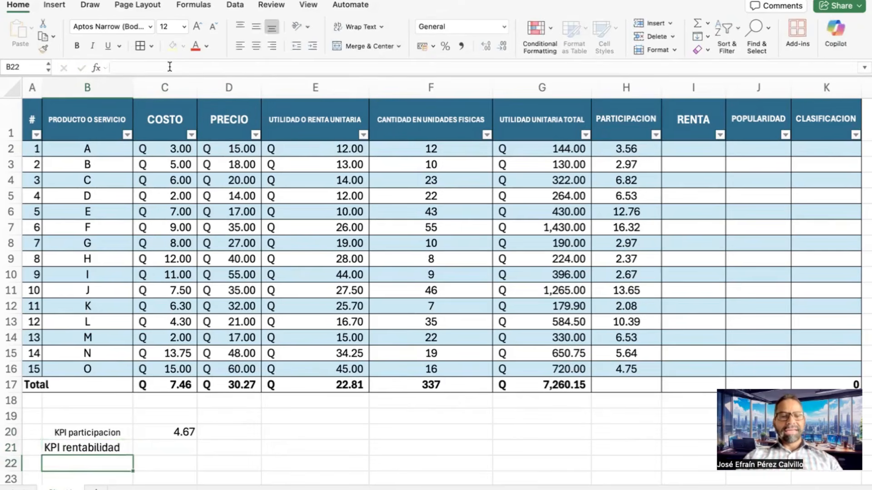
{"action": "key", "text": "Up"}
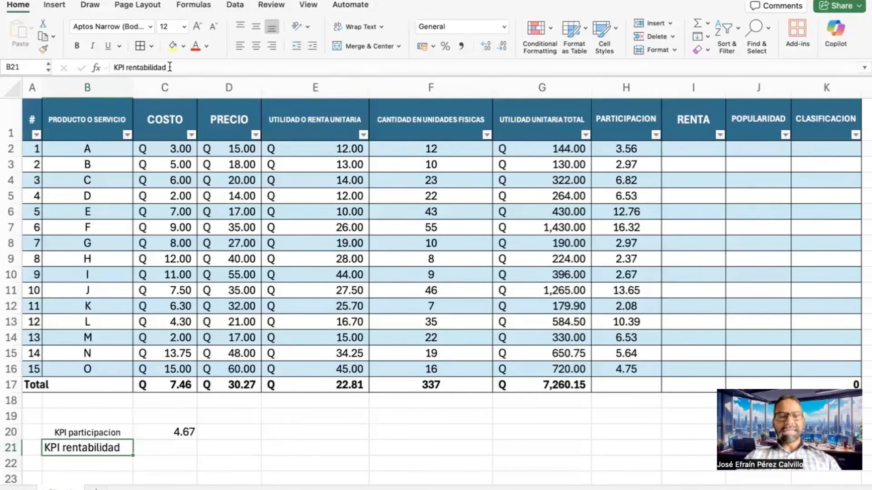
- Center the KPI rentabilidad label horizontally and vertically and set its font size to 11
{"action": "left_click", "coordinate": [260, 43]}
{"action": "left_click", "coordinate": [258, 27]}
{"action": "left_click", "coordinate": [216, 29]}
{"action": "left_click", "coordinate": [216, 29]}
{"action": "left_click", "coordinate": [198, 29]}
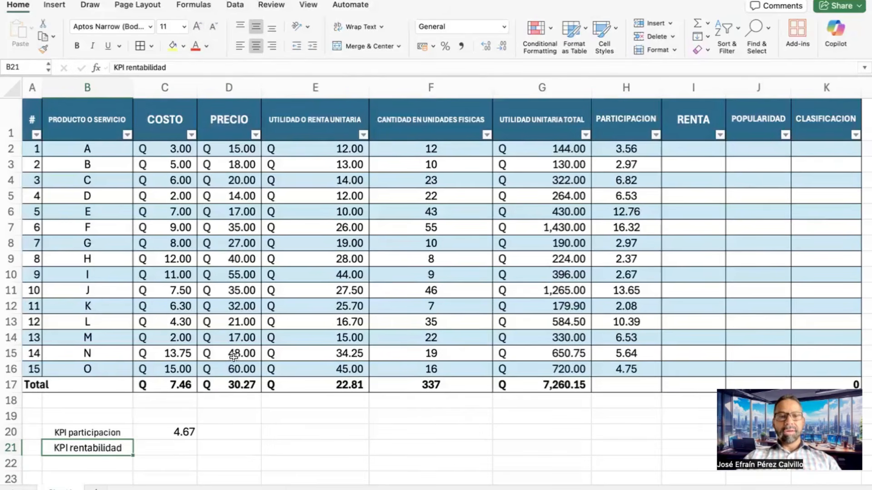
- Calculate the KPI rentabilidad in C21 as the UTILIDAD UNITARIA TOTAL total divided by the CANTIDAD EN UNIDADES FISICAS total
{"action": "left_click", "coordinate": [184, 446]}
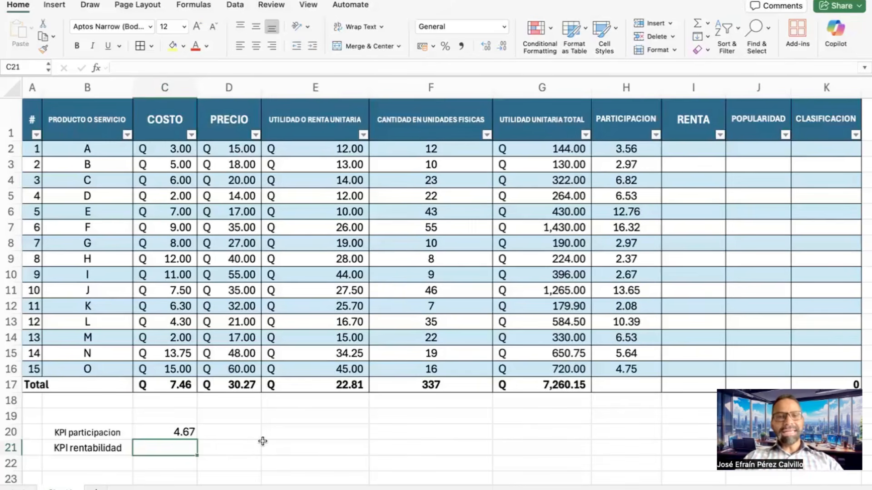
{"action": "type", "text": "="}
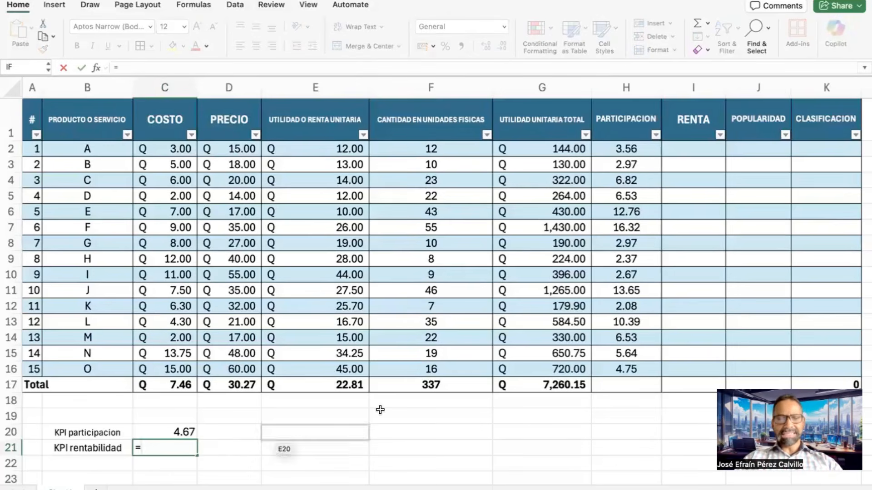
{"action": "left_click", "coordinate": [537, 387]}
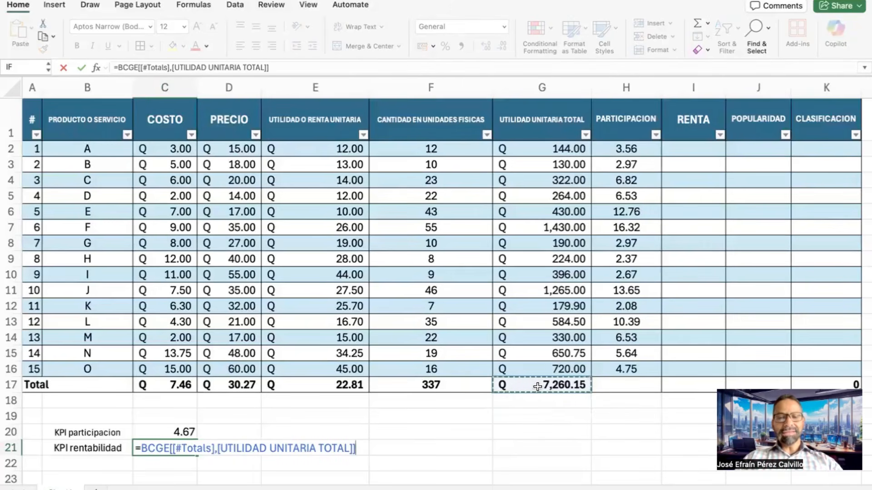
{"action": "type", "text": "/"}
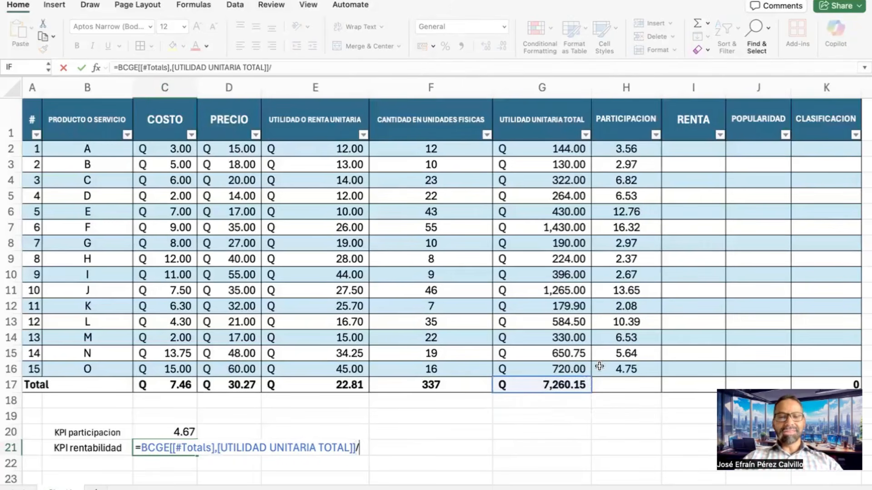
{"action": "left_click", "coordinate": [445, 389]}
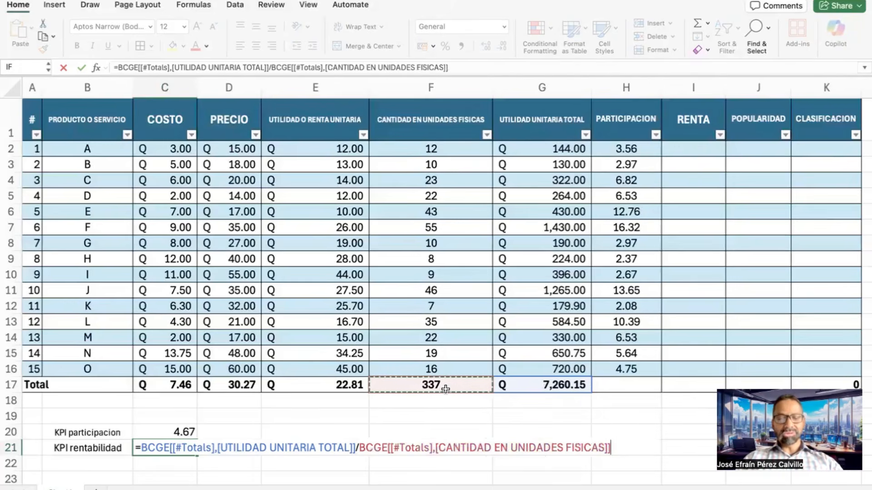
{"action": "key", "text": "Return"}
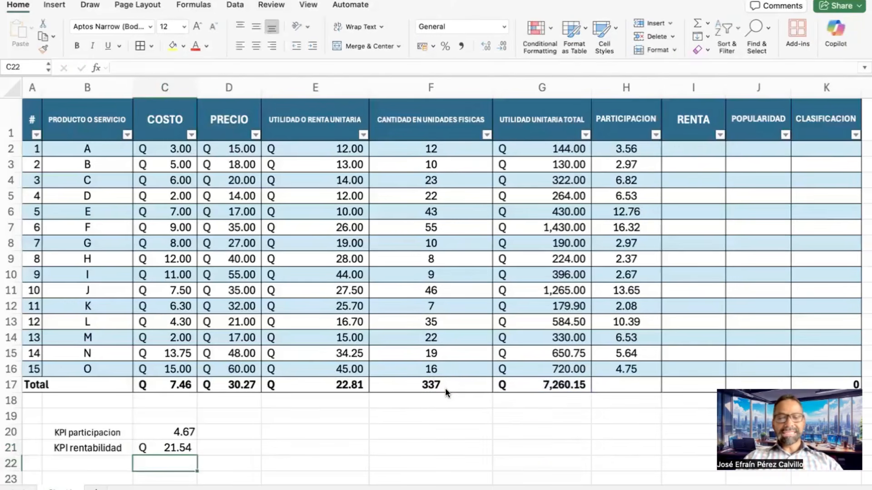
{"action": "key", "text": "Up"}
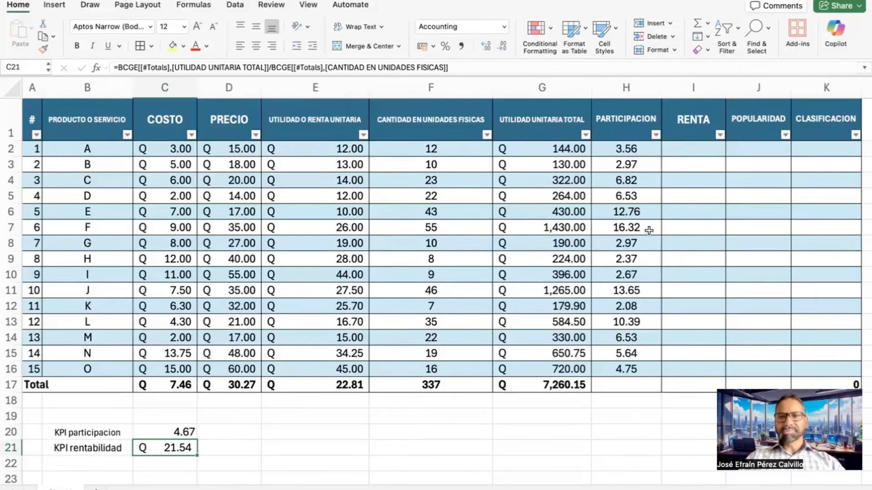
- Start an IF formula in the first RENTA cell, I2, testing whether UTILIDAD O RENTA UNITARIA is greater than or equal to C21
{"action": "left_click", "coordinate": [692, 155]}
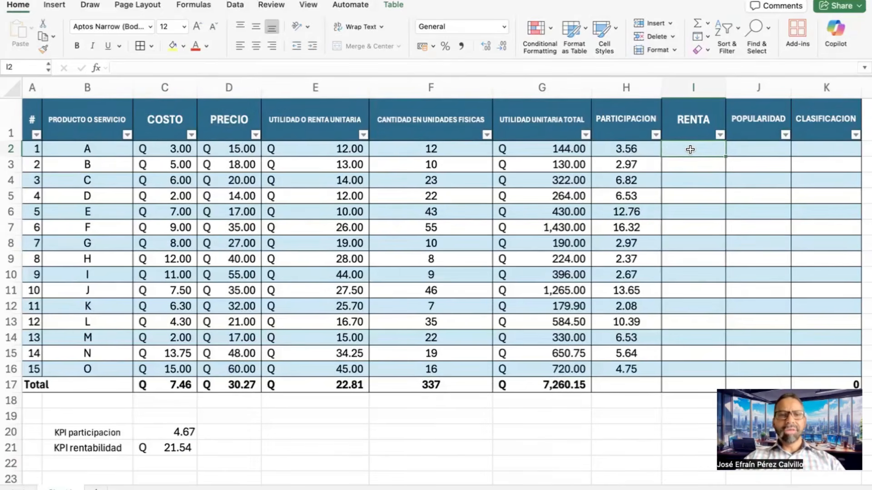
{"action": "type", "text": "="}
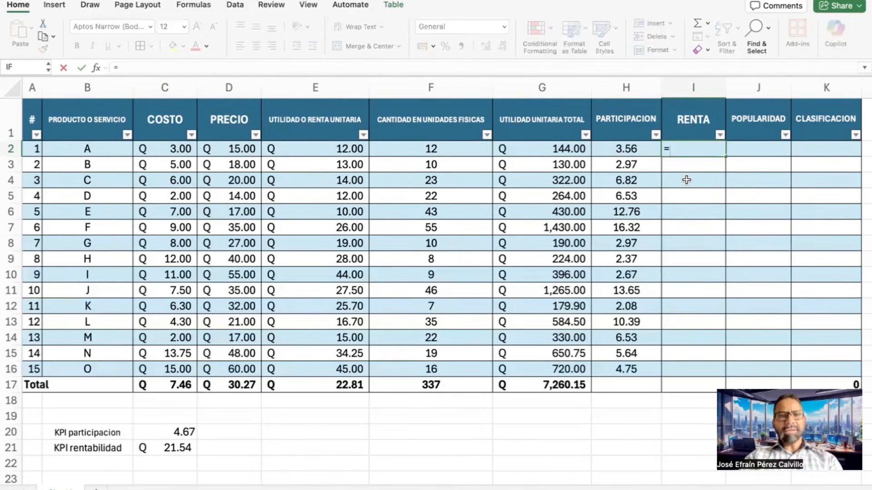
{"action": "type", "text": "if"}
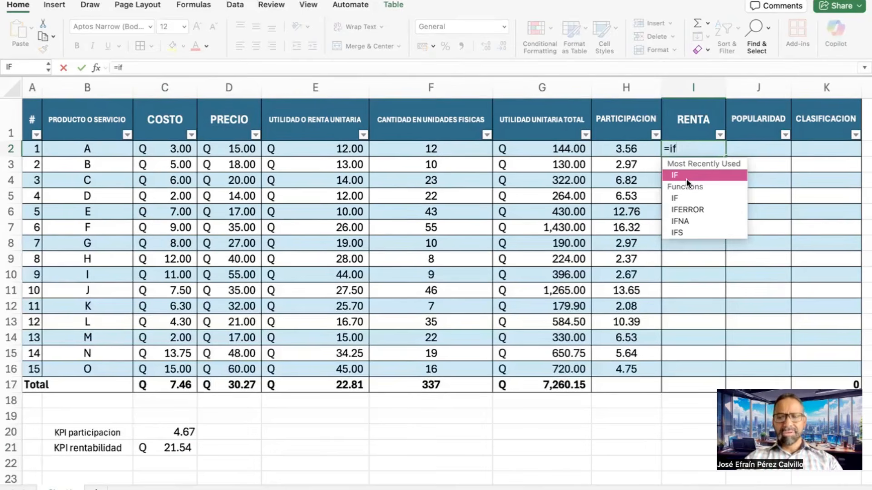
{"action": "double_click", "coordinate": [686, 179]}
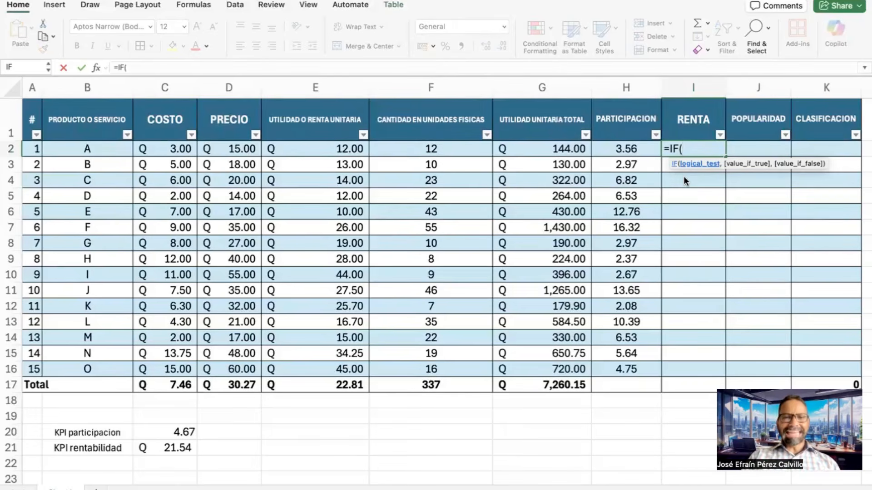
{"action": "left_click", "coordinate": [322, 154]}
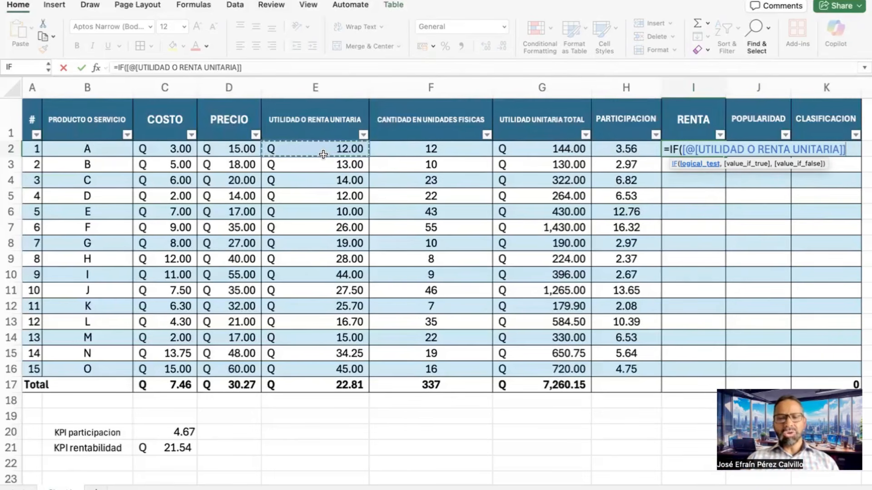
{"action": "type", "text": ">="}
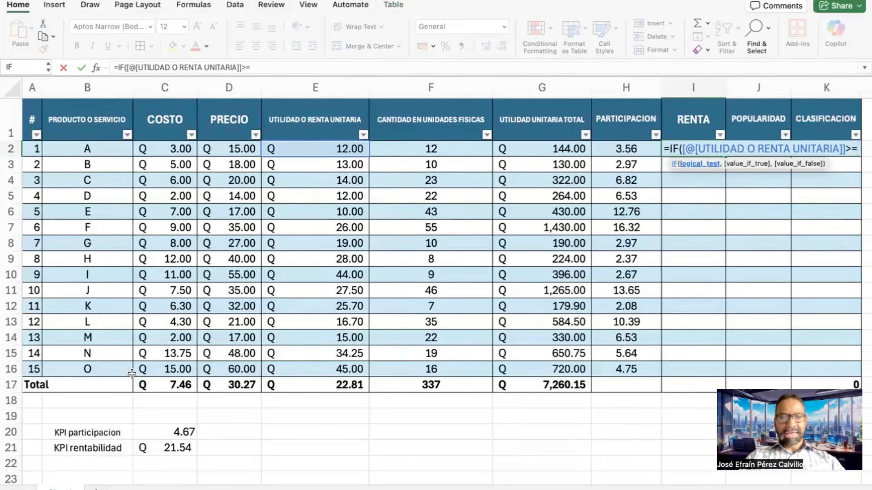
{"action": "left_click", "coordinate": [168, 449]}
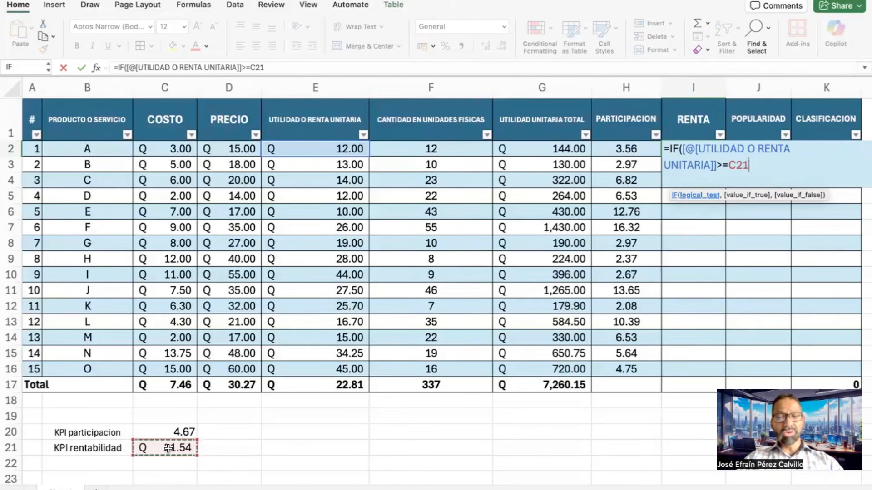
{"action": "type", "text": ","}
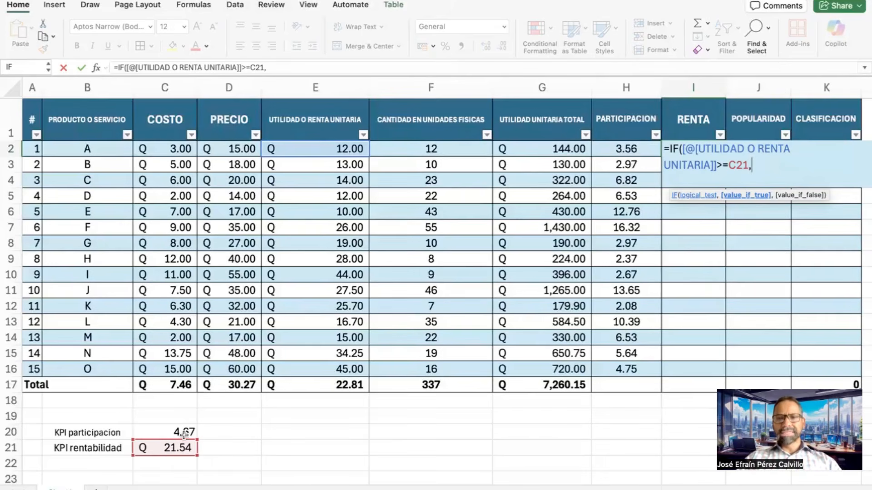
- Lock the row of the KPI rentabilidad reference in the RENTA formula as C$21
{"action": "left_click", "coordinate": [737, 164]}
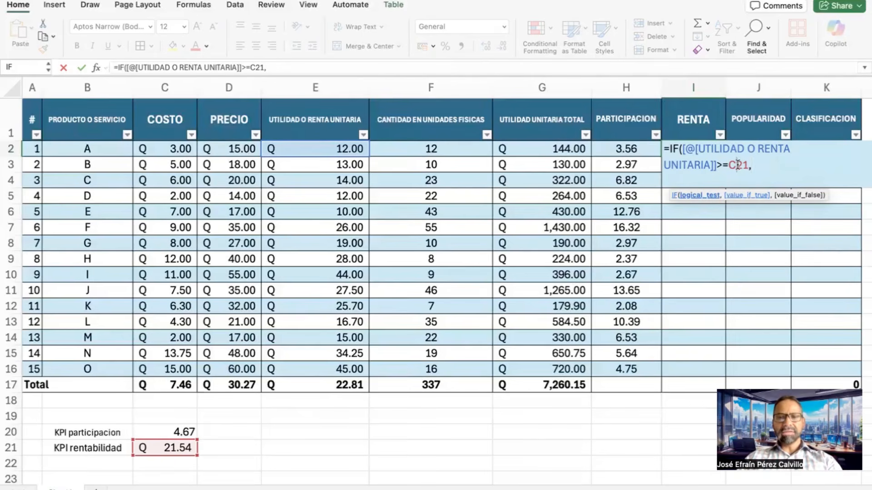
{"action": "type", "text": "$"}
{"action": "left_click", "coordinate": [761, 164]}
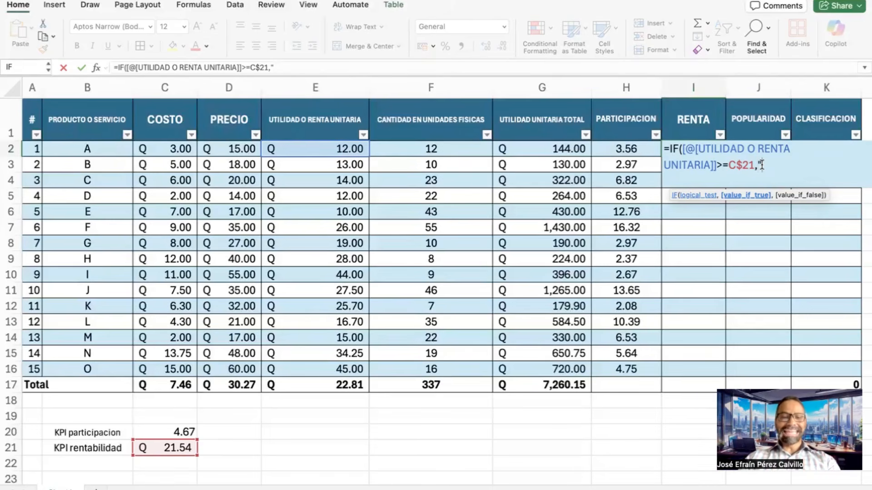
- Finish the RENTA formula so it returns "ALTA" when the test is true and "BAJA" when it is false
{"action": "type", "text": "Alta"}
{"action": "key", "text": "BackSpace"}
{"action": "key", "text": "BackSpace"}
{"action": "key", "text": "BackSpace"}
{"action": "key", "text": "BackSpace"}
{"action": "key", "text": "BackSpace"}
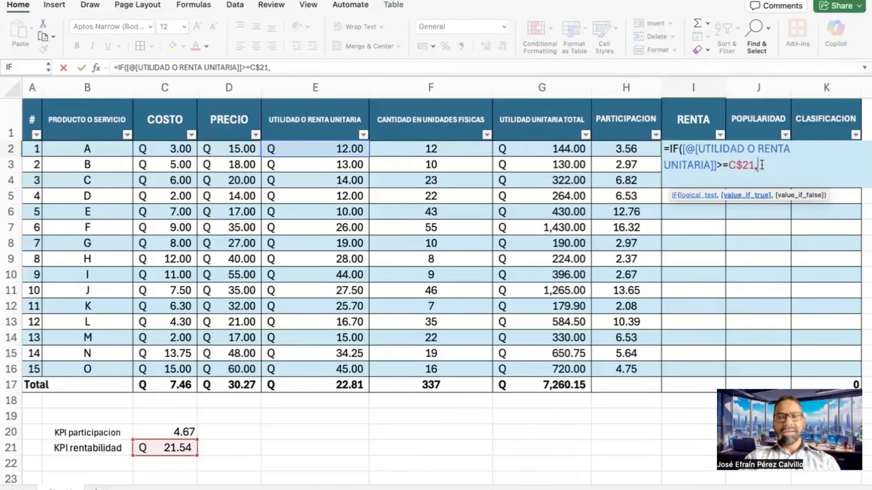
{"action": "type", "text": "\"ALTA"}
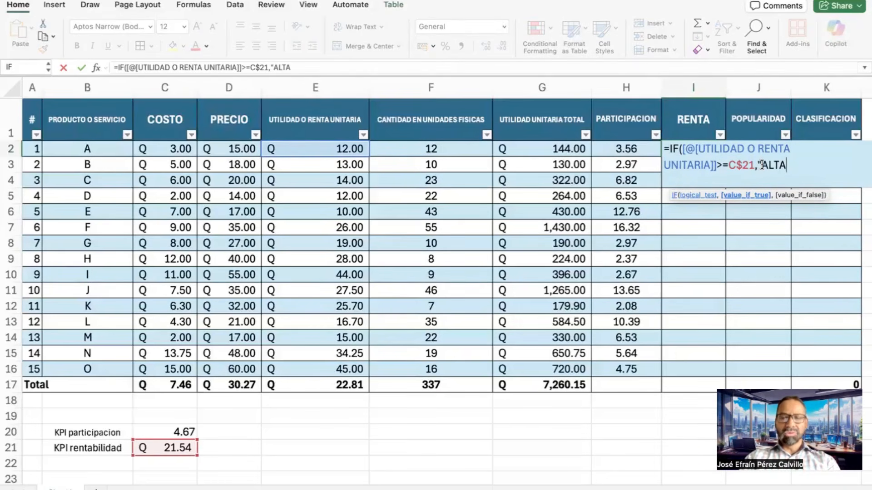
{"action": "type", "text": "\""}
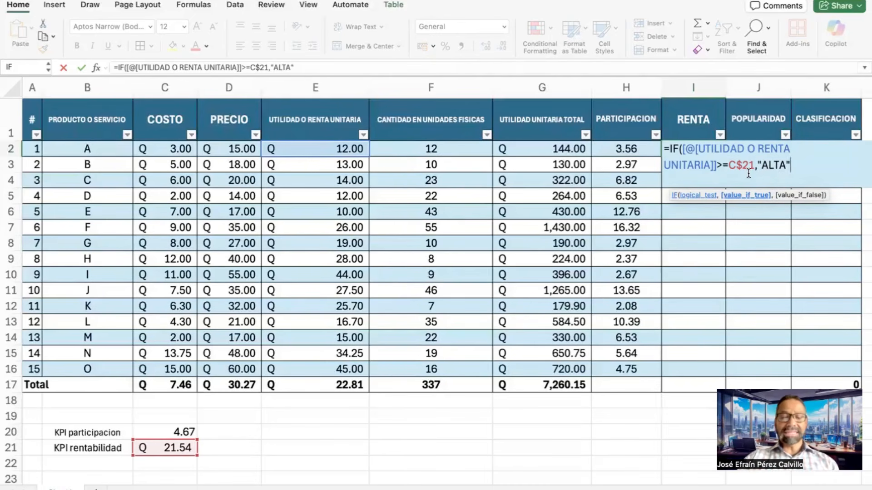
{"action": "type", "text": ","}
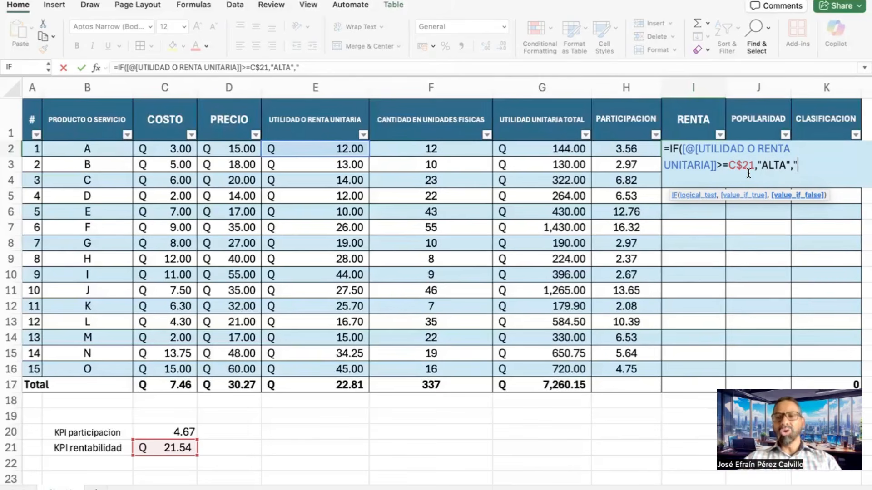
{"action": "type", "text": "BAJA"}
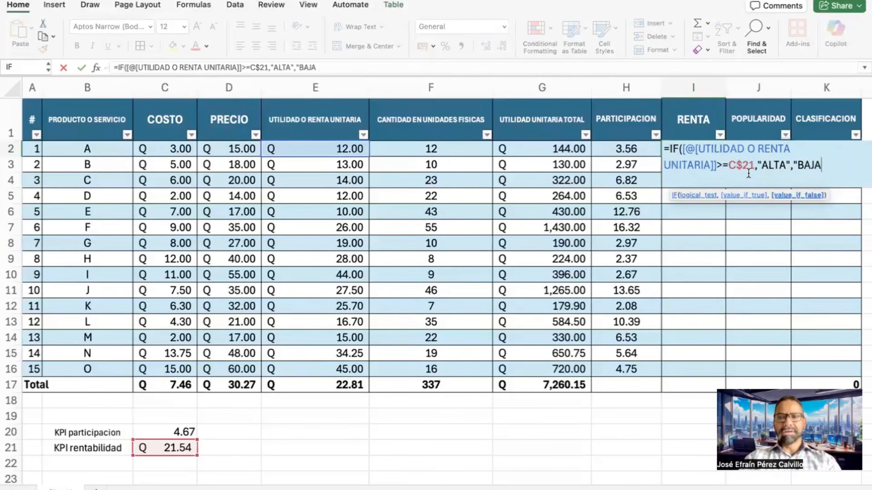
{"action": "type", "text": "\""}
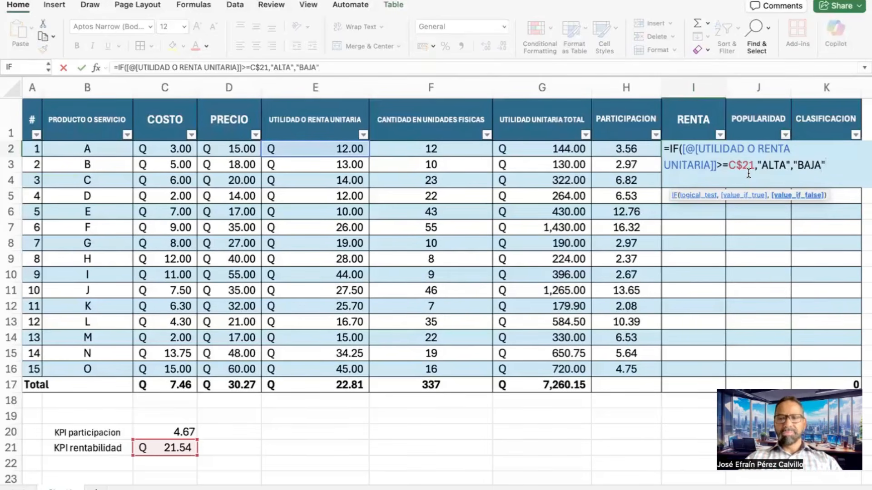
{"action": "type", "text": ")"}
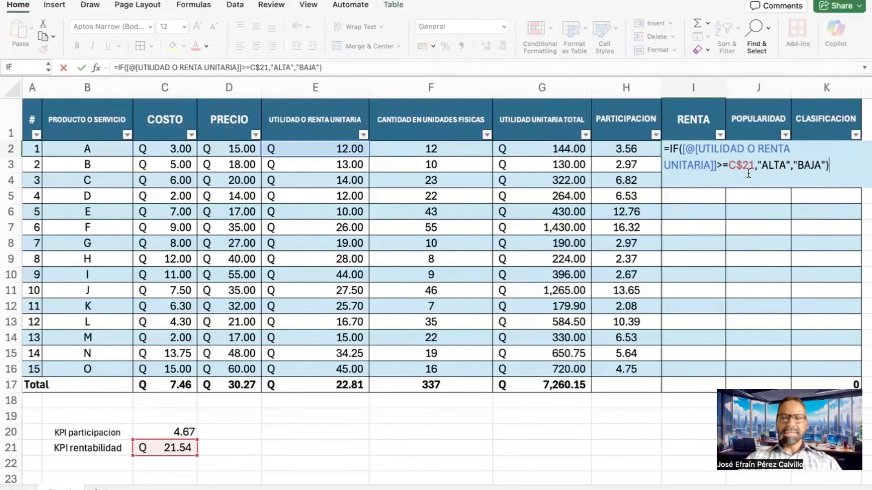
{"action": "key", "text": "Return"}
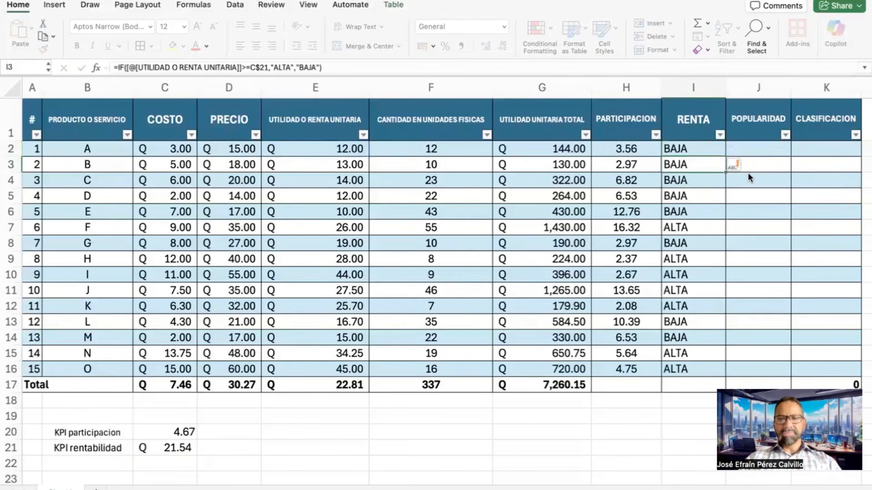
- Center the contents of the RENTA column horizontally
{"action": "left_click", "coordinate": [692, 87]}
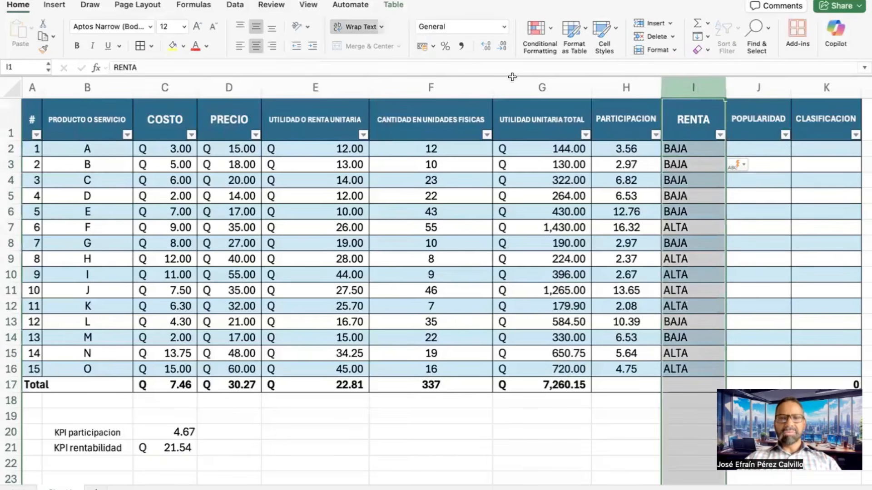
{"action": "left_click", "coordinate": [257, 46]}
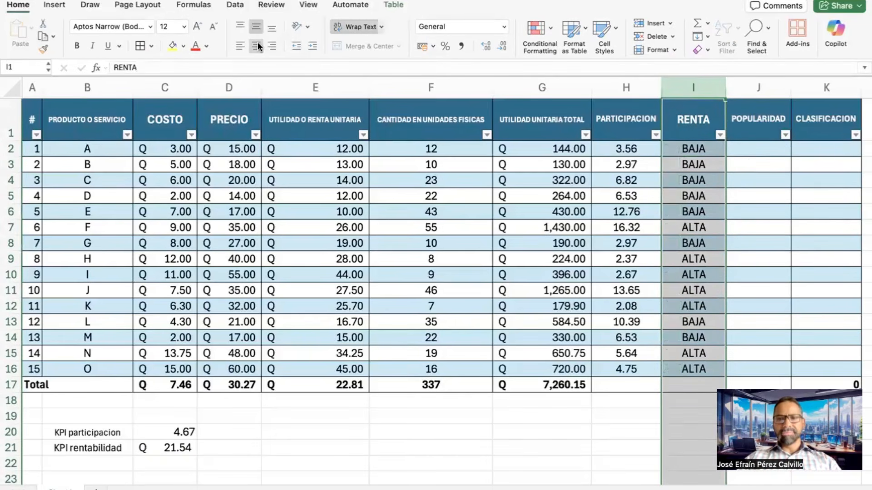
{"action": "left_click", "coordinate": [680, 176]}
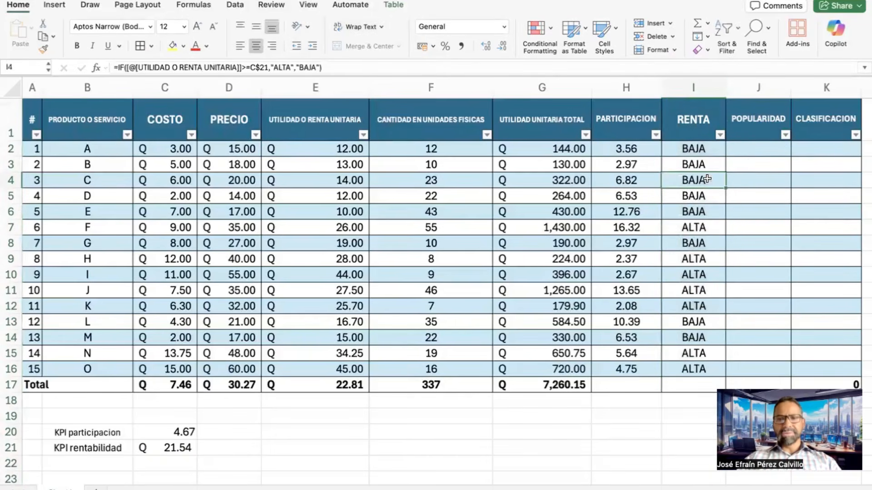
- Check the IF formula and its C$21 reference cell by cell down the RENTA column
{"action": "left_click", "coordinate": [747, 149]}
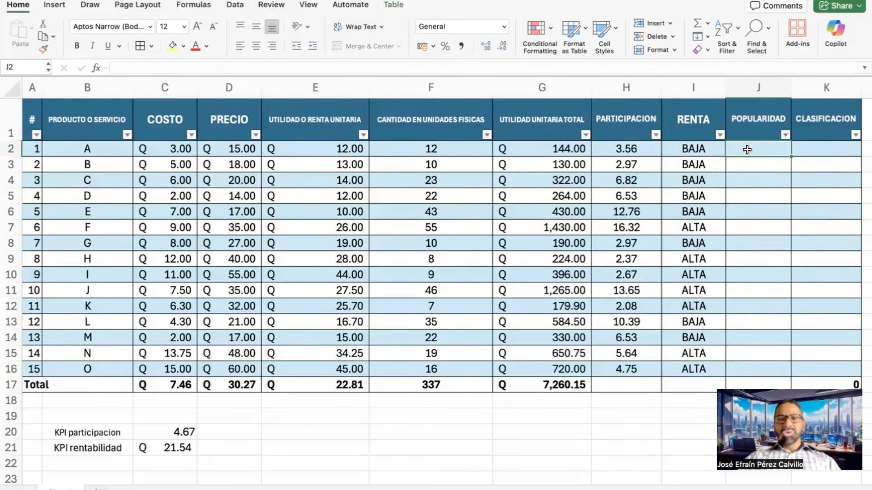
{"action": "left_click", "coordinate": [705, 147]}
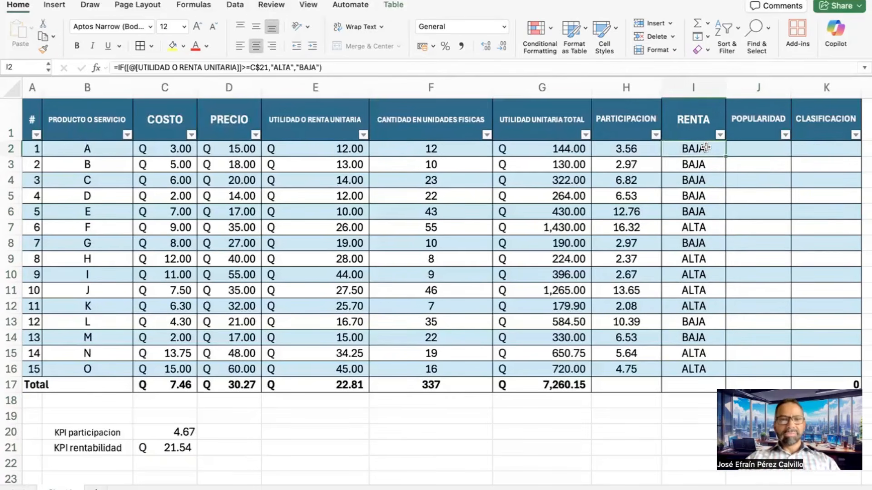
{"action": "key", "text": "Down"}
{"action": "key", "text": "Down"}
{"action": "key", "text": "Down"}
{"action": "key", "text": "Down"}
{"action": "key", "text": "Down"}
{"action": "key", "text": "Down"}
{"action": "key", "text": "Down"}
{"action": "key", "text": "Down"}
{"action": "key", "text": "Down"}
{"action": "key", "text": "Down"}
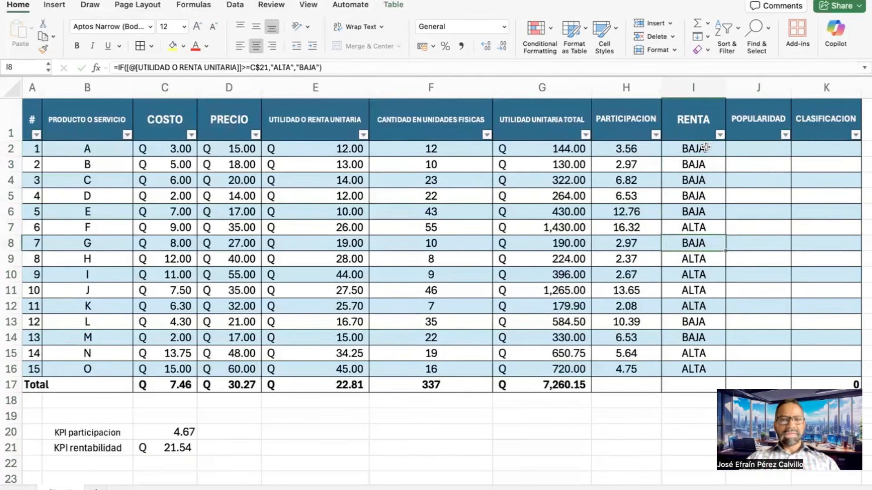
{"action": "key", "text": "Down"}
{"action": "key", "text": "Down"}
{"action": "key", "text": "Down"}
{"action": "key", "text": "Down"}
{"action": "key", "text": "Up"}
{"action": "key", "text": "Up"}
{"action": "key", "text": "Up"}
{"action": "key", "text": "Up"}
{"action": "key", "text": "Up"}
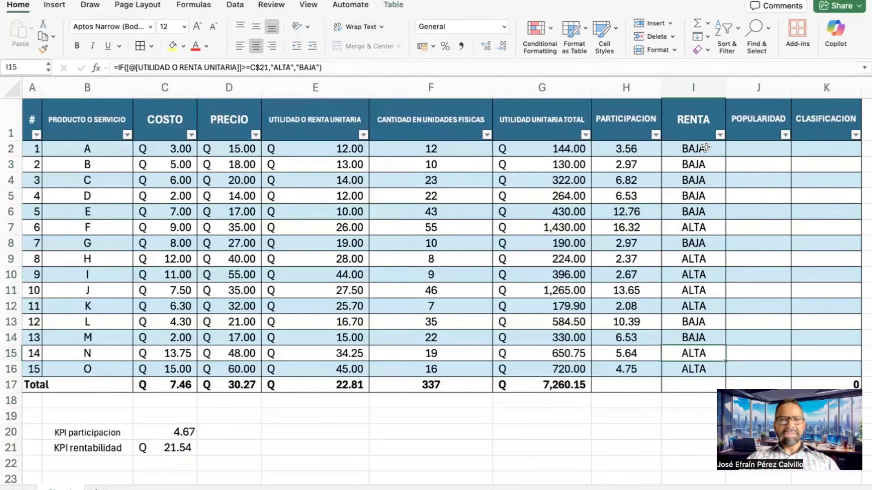
{"action": "key", "text": "Up"}
{"action": "key", "text": "Up"}
{"action": "key", "text": "Up"}
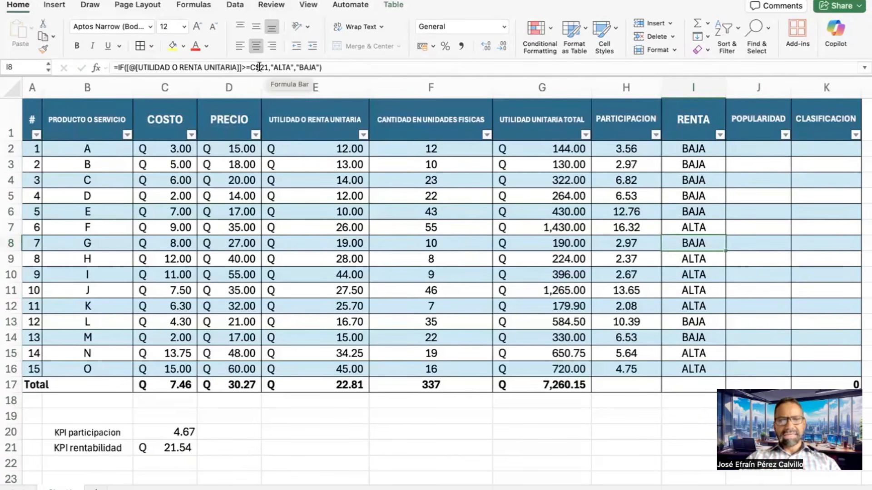
{"action": "left_click", "coordinate": [749, 146]}
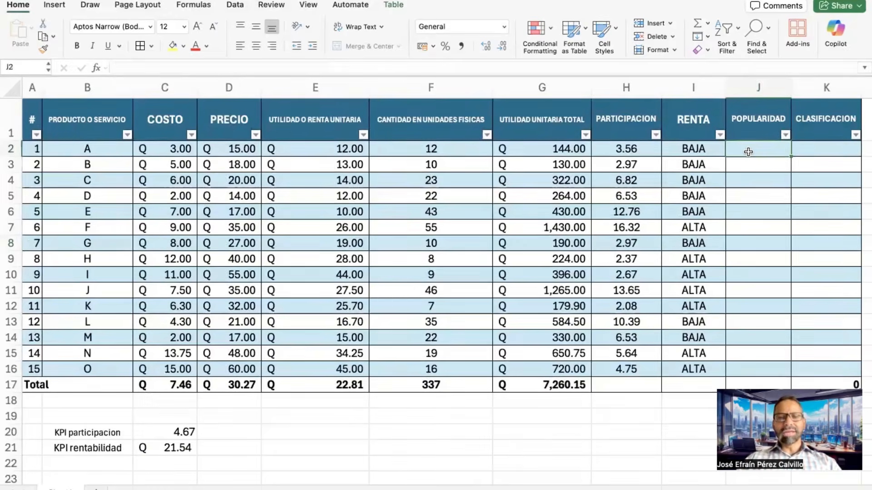
{"action": "type", "text": "="}
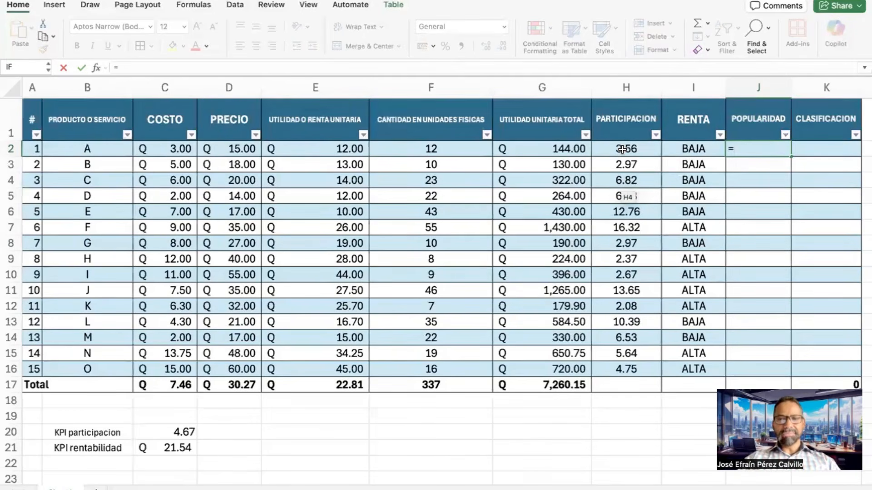
{"action": "left_click", "coordinate": [623, 149]}
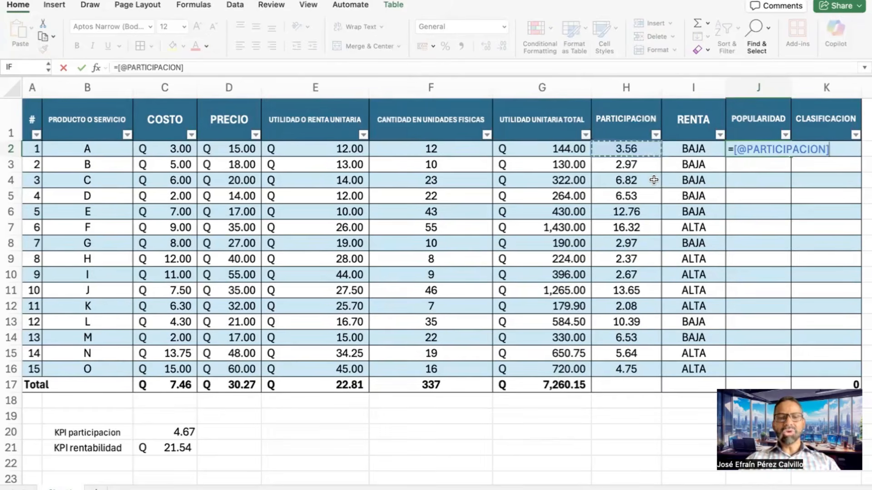
{"action": "type", "text": ">="}
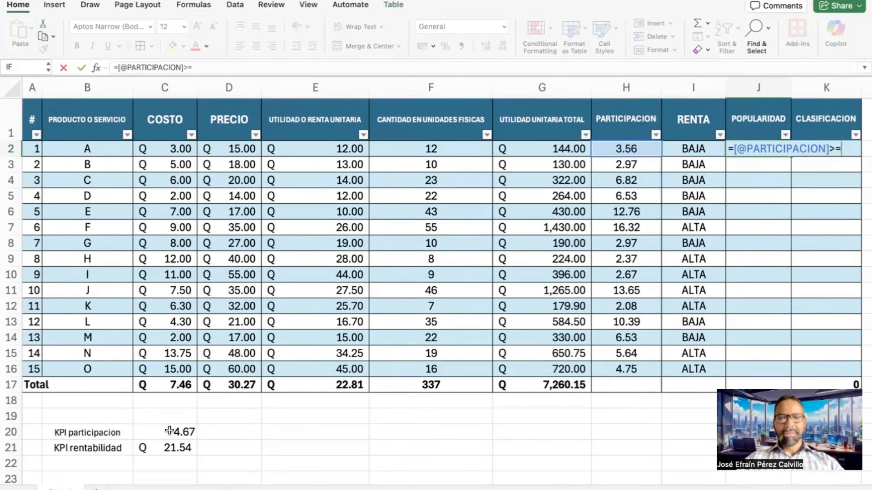
{"action": "left_click", "coordinate": [170, 430]}
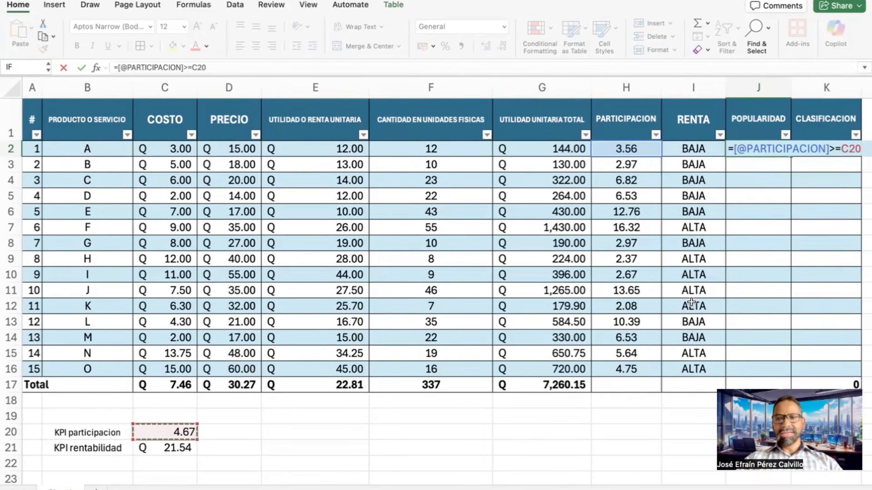
{"action": "left_click", "coordinate": [851, 149]}
{"action": "type", "text": "$20,"}
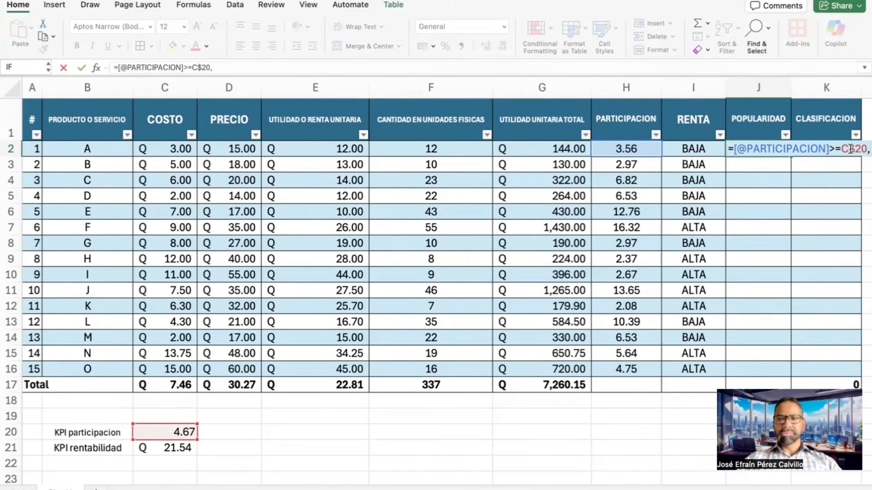
{"action": "scroll", "coordinate": [788, 188], "scroll_direction": "down", "scroll_amount": 3}
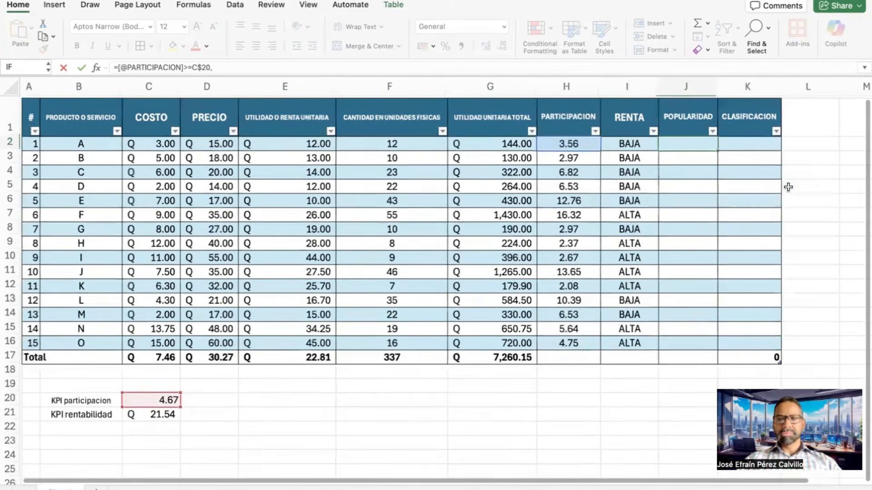
{"action": "scroll", "coordinate": [788, 187], "scroll_direction": "up", "scroll_amount": 3}
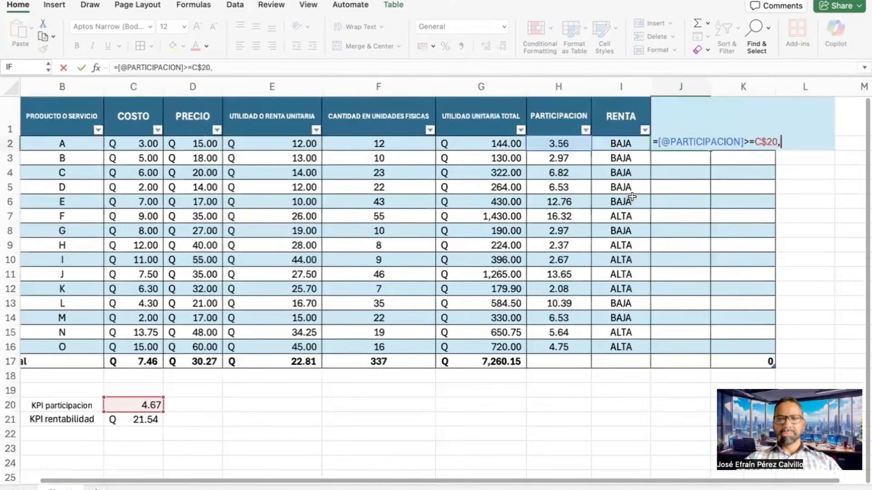
{"action": "scroll", "coordinate": [632, 196], "scroll_direction": "left", "scroll_amount": 2}
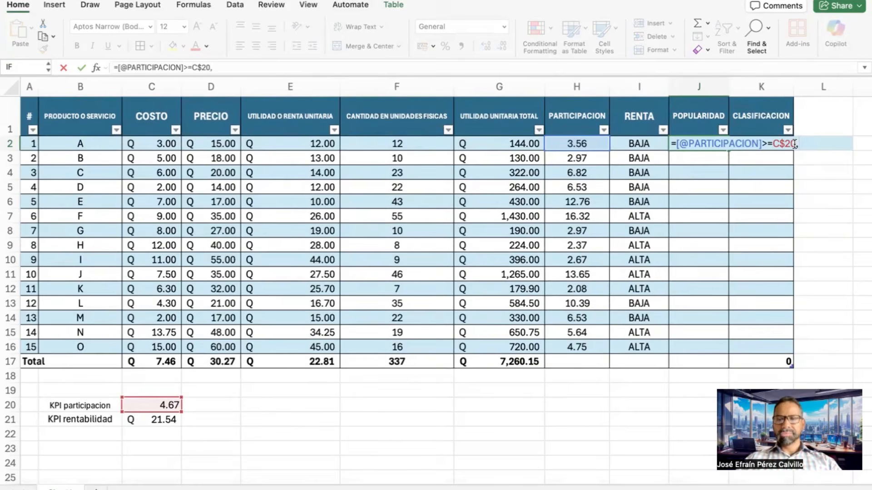
{"action": "type", "text": "\""}
{"action": "key", "text": "BackSpace"}
{"action": "key", "text": "BackSpace"}
{"action": "key", "text": "BackSpace"}
{"action": "key", "text": "BackSpace"}
{"action": "key", "text": "BackSpace"}
{"action": "key", "text": "BackSpace"}
{"action": "key", "text": "BackSpace"}
{"action": "key", "text": "BackSpace"}
{"action": "key", "text": "BackSpace"}
{"action": "key", "text": "BackSpace"}
{"action": "key", "text": "BackSpace"}
{"action": "key", "text": "BackSpace"}
{"action": "key", "text": "BackSpace"}
{"action": "key", "text": "BackSpace"}
{"action": "key", "text": "BackSpace"}
{"action": "key", "text": "BackSpace"}
{"action": "key", "text": "BackSpace"}
{"action": "key", "text": "BackSpace"}
{"action": "key", "text": "BackSpace"}
{"action": "key", "text": "BackSpace"}
{"action": "key", "text": "BackSpace"}
{"action": "key", "text": "BackSpace"}
{"action": "key", "text": "BackSpace"}
{"action": "key", "text": "BackSpace"}
{"action": "key", "text": "BackSpace"}
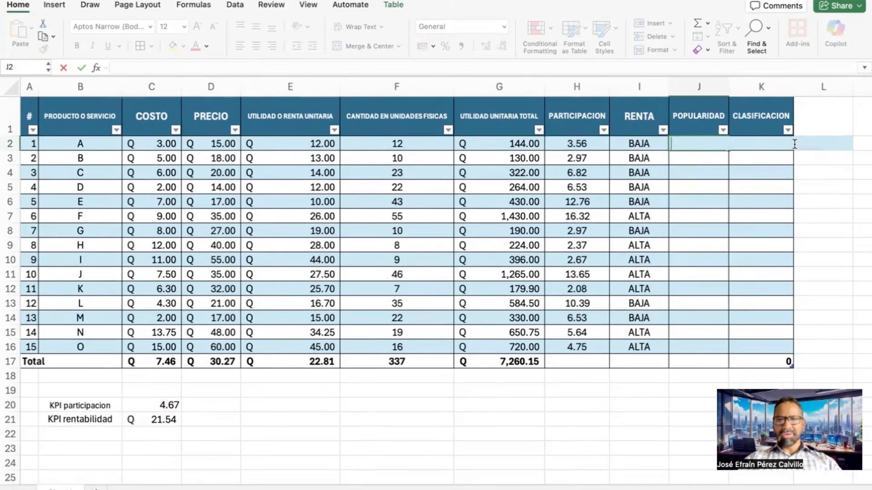
{"action": "type", "text": "="}
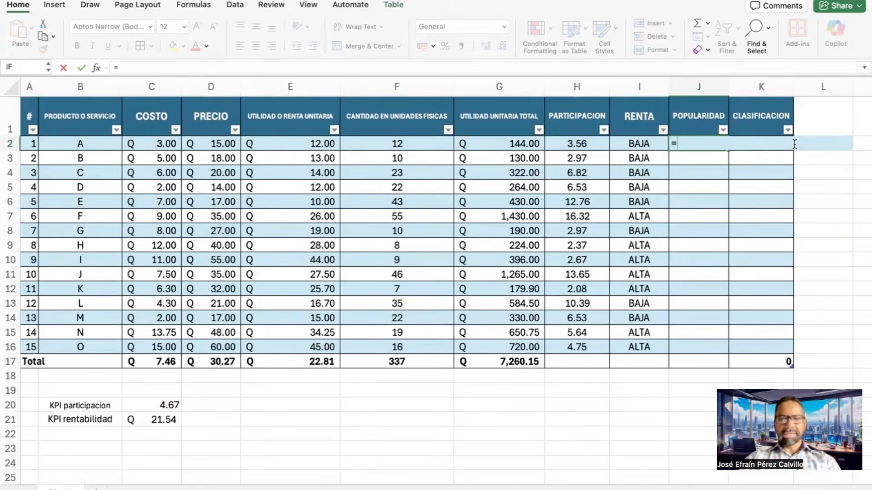
{"action": "type", "text": "IF"}
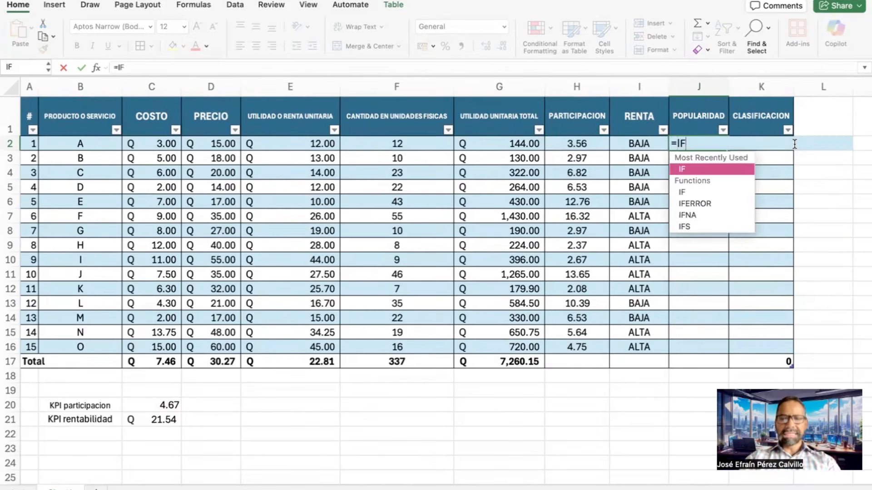
{"action": "type", "text": "("}
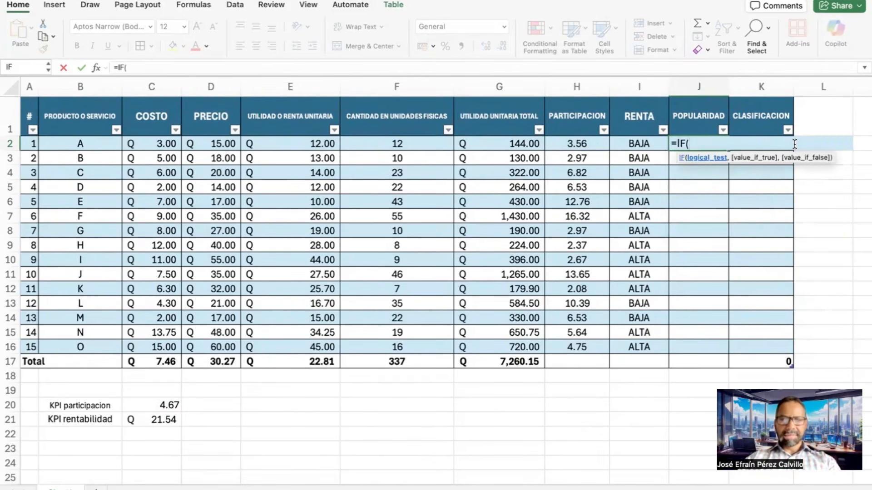
{"action": "left_click", "coordinate": [583, 144]}
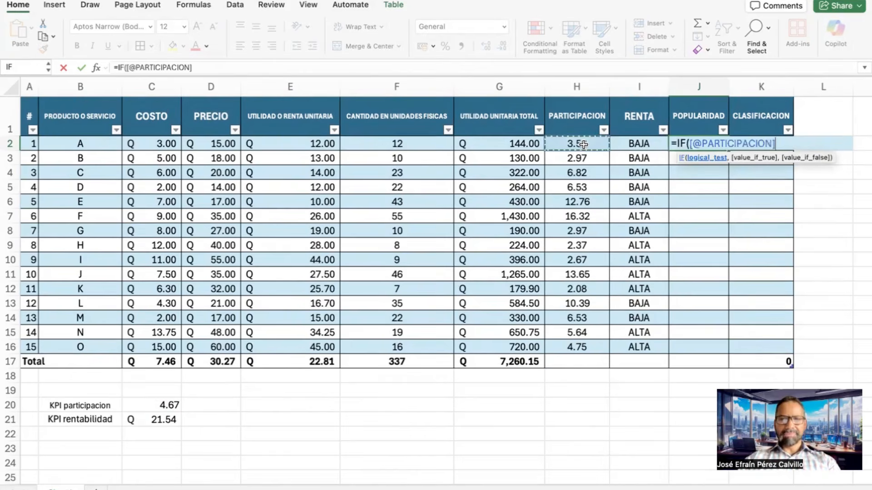
{"action": "type", "text": ">="}
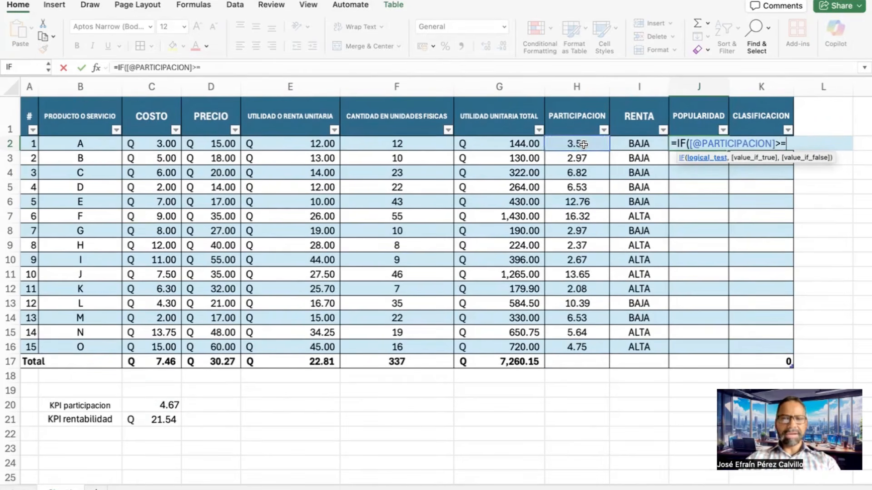
{"action": "left_click", "coordinate": [156, 401]}
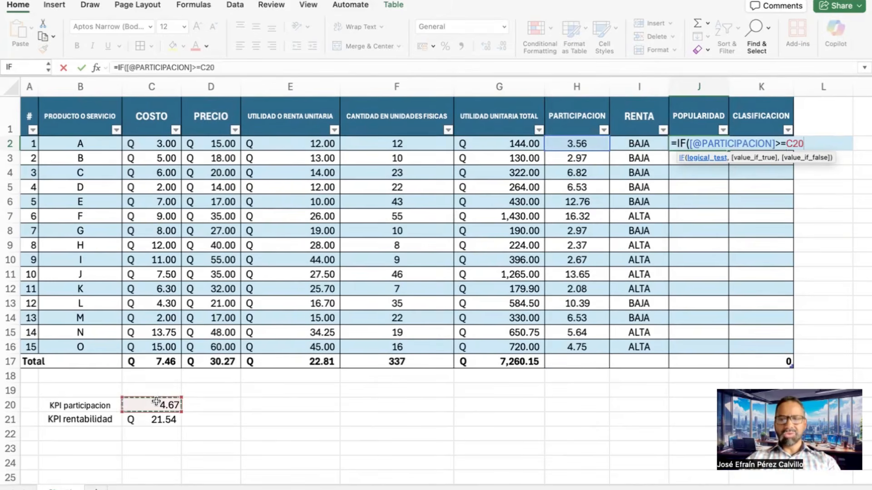
{"action": "left_click", "coordinate": [791, 144]}
{"action": "type", "text": "$20"}
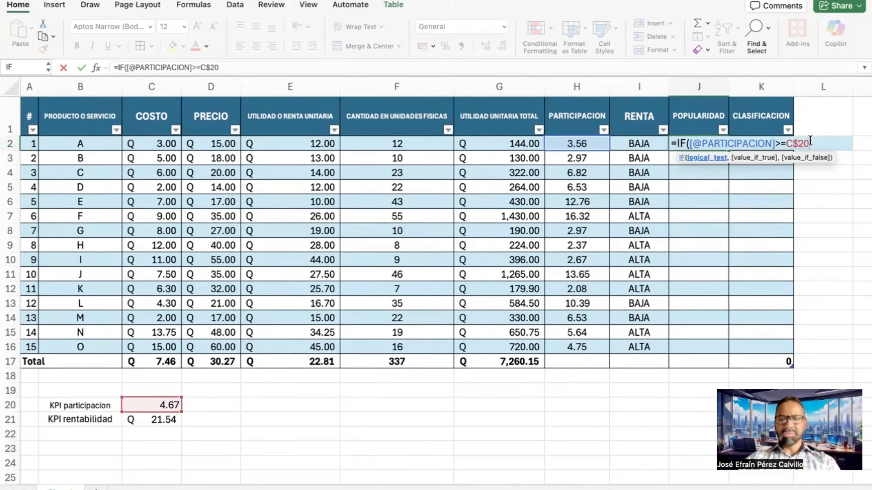
- Finish the POPULARIDAD formula so it returns "ALTA" when the test is true and "BAJA" when it is false
{"action": "type", "text": ","}
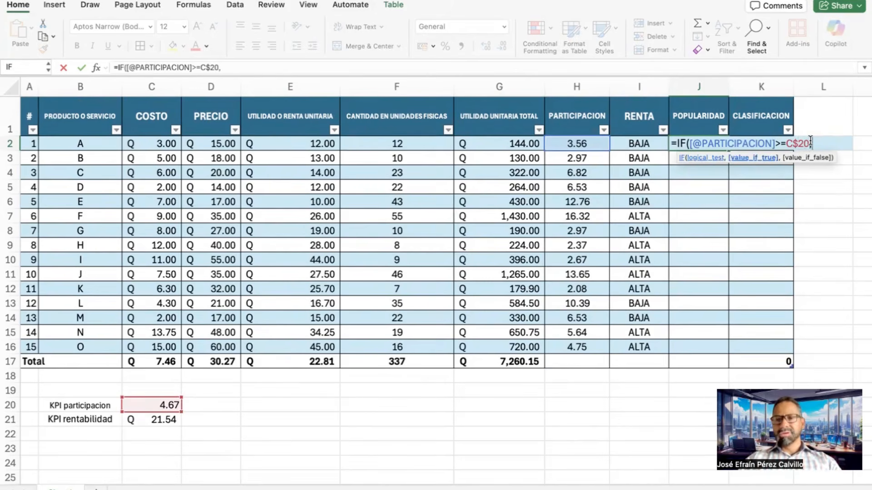
{"action": "type", "text": "\""}
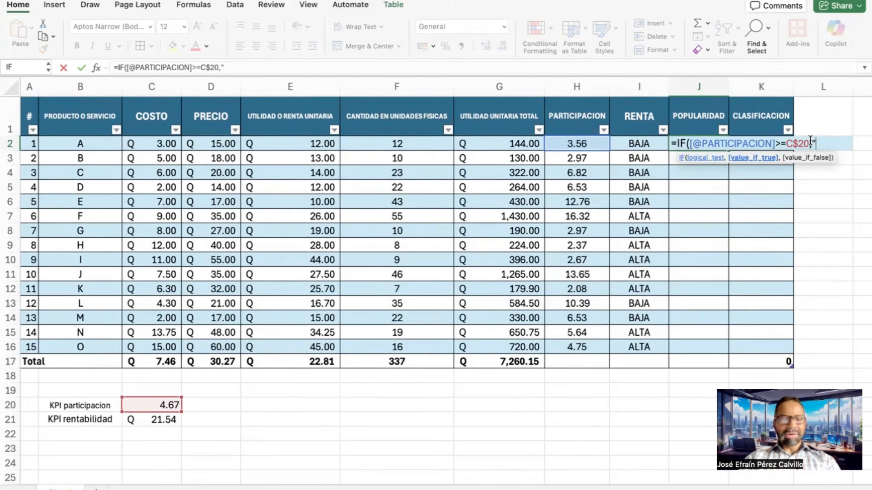
{"action": "type", "text": "ALTA"}
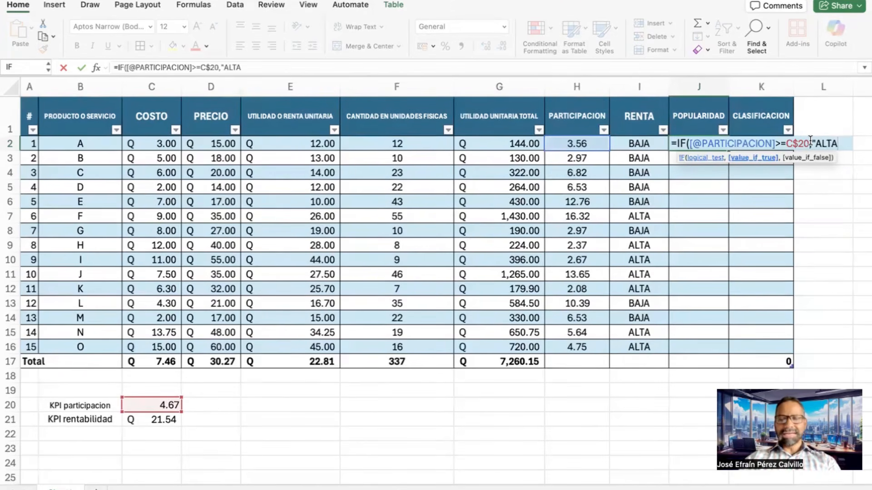
{"action": "type", "text": "\","}
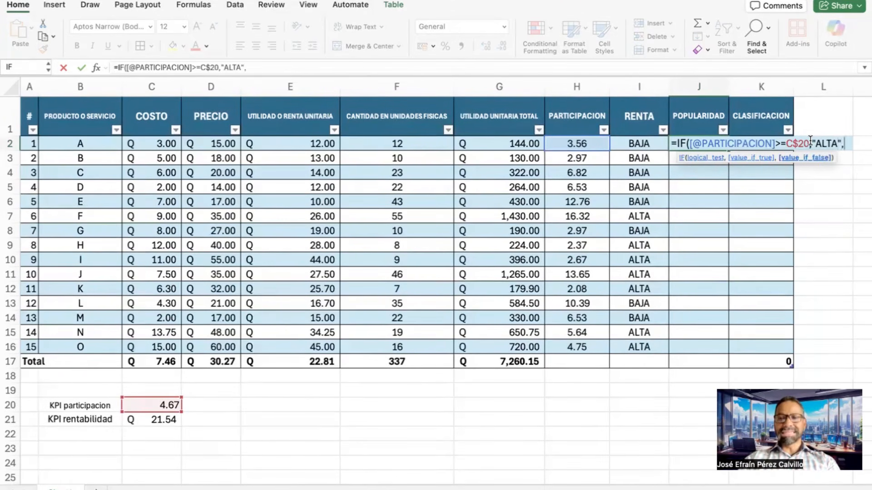
{"action": "type", "text": "\""}
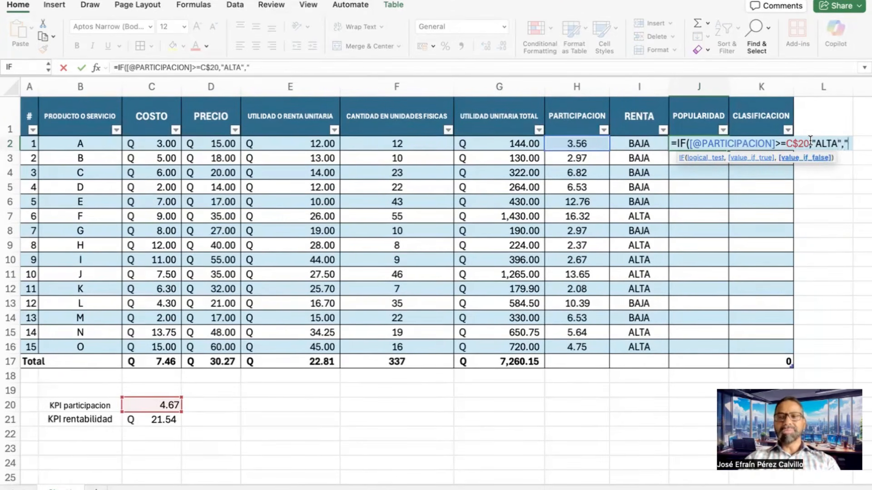
{"action": "type", "text": "BAJA"}
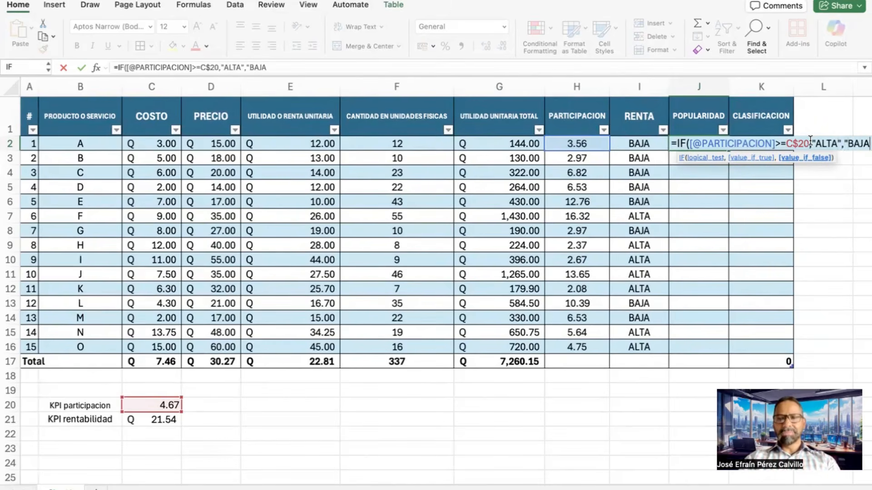
{"action": "type", "text": "\""}
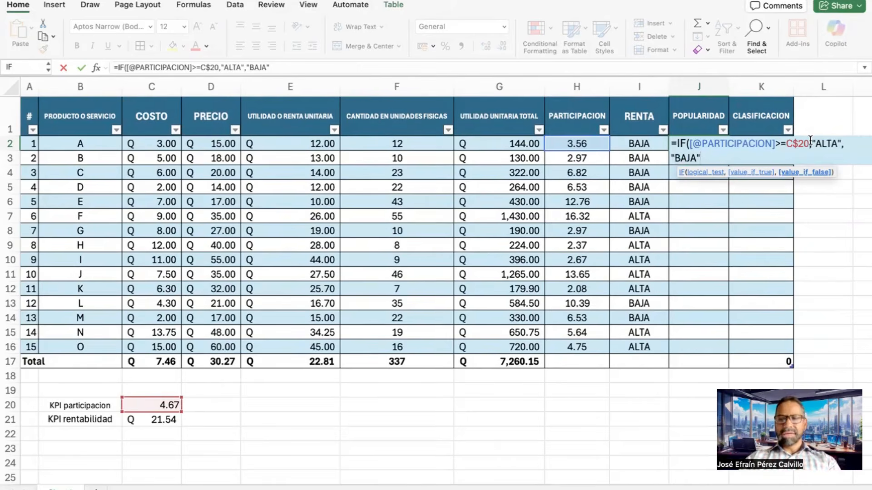
{"action": "type", "text": ")"}
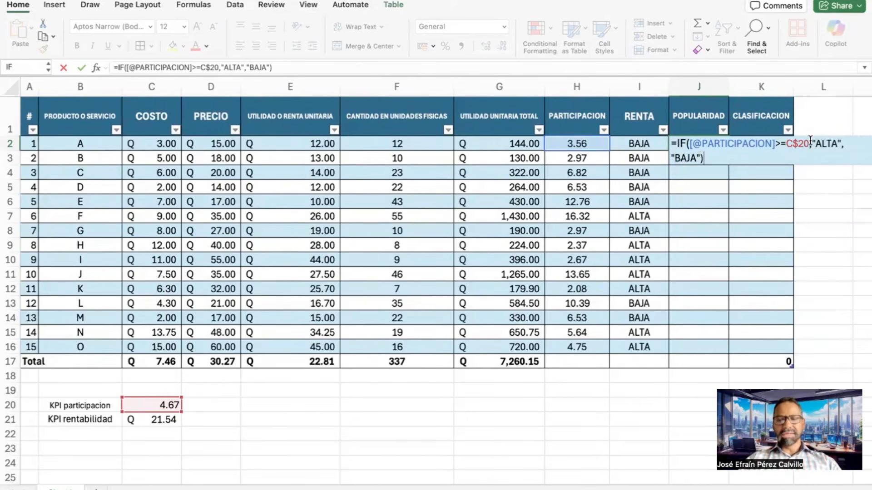
{"action": "key", "text": "Return"}
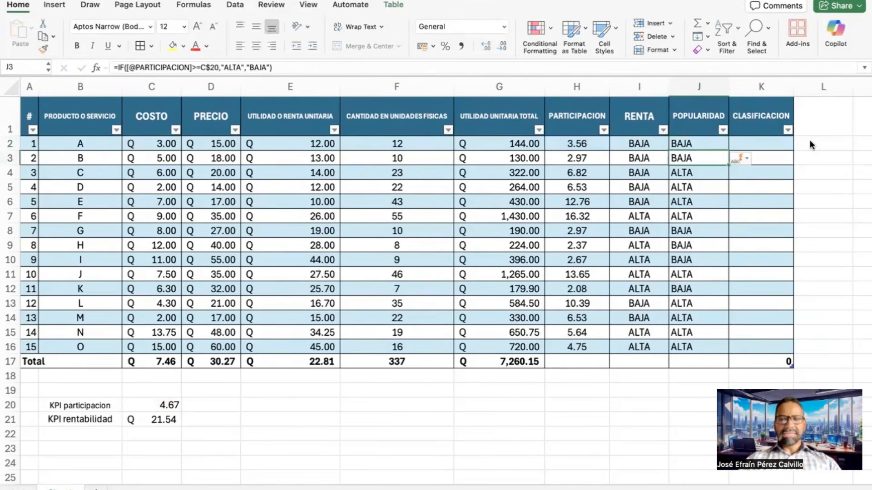
- Center the contents of the POPULARIDAD column horizontally
{"action": "key", "text": "Up"}
{"action": "key", "text": "Up"}
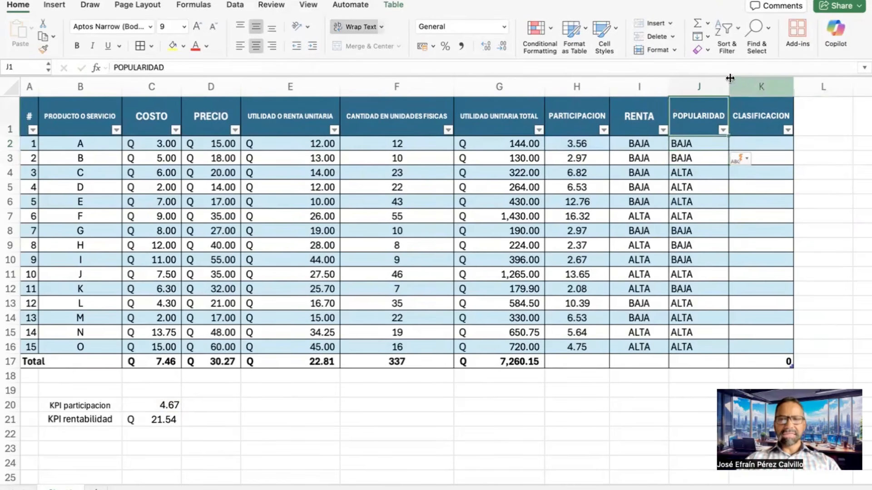
{"action": "left_click", "coordinate": [715, 87]}
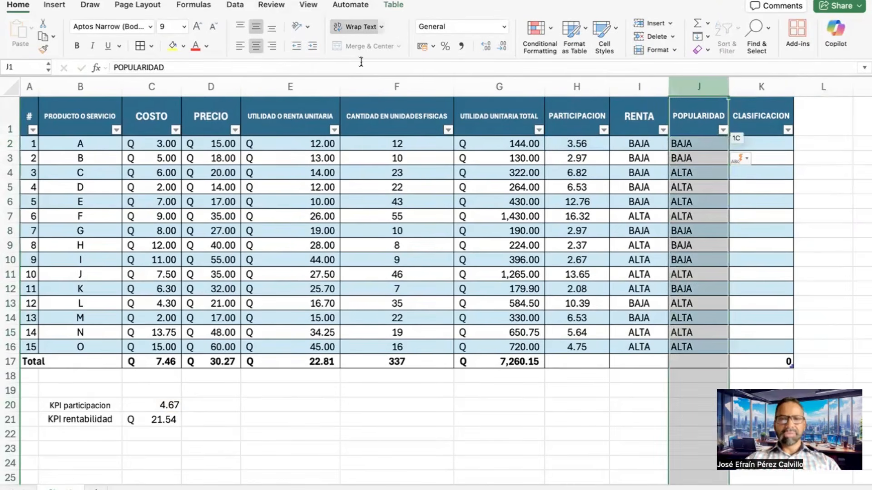
{"action": "left_click", "coordinate": [256, 45]}
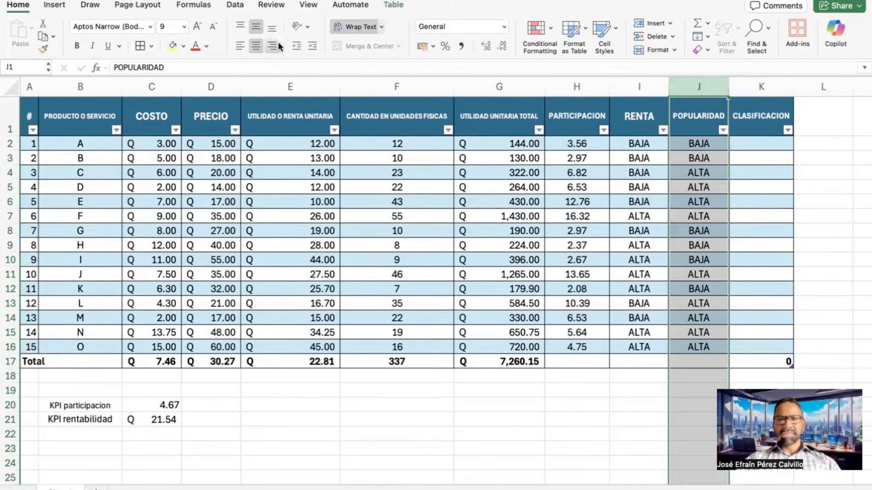
{"action": "left_click", "coordinate": [255, 46]}
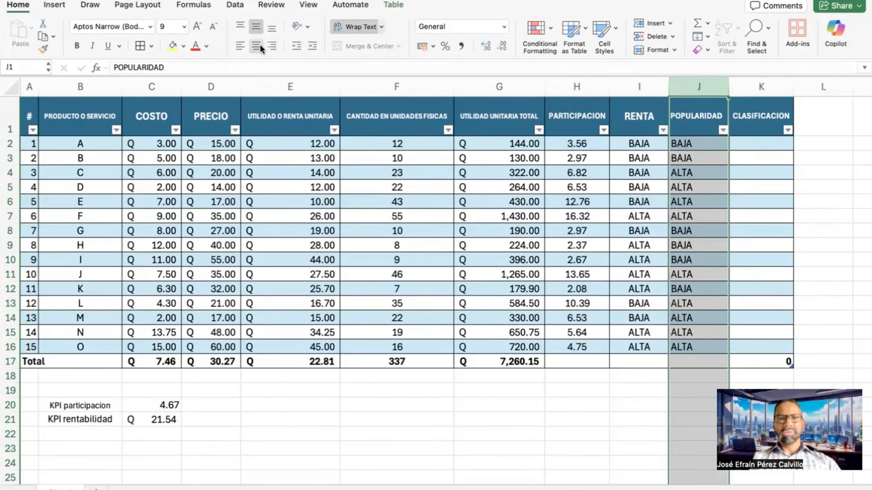
{"action": "left_click", "coordinate": [257, 46]}
- Review the RENTA and POPULARIDAD ratings that determine CLASIFICACION, and consult the MATRIZ BCG presentation in Prezi
{"action": "left_click", "coordinate": [746, 145]}
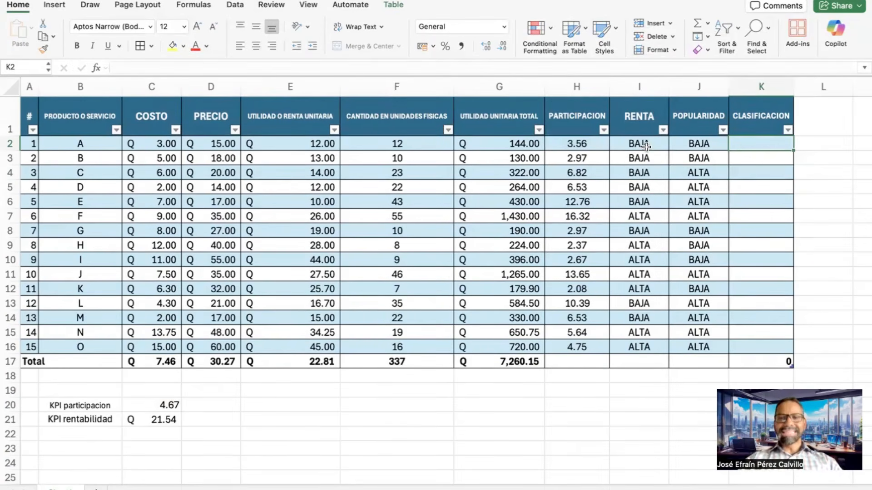
{"action": "left_click_drag", "start_coordinate": [639, 129], "coordinate": [681, 347]}
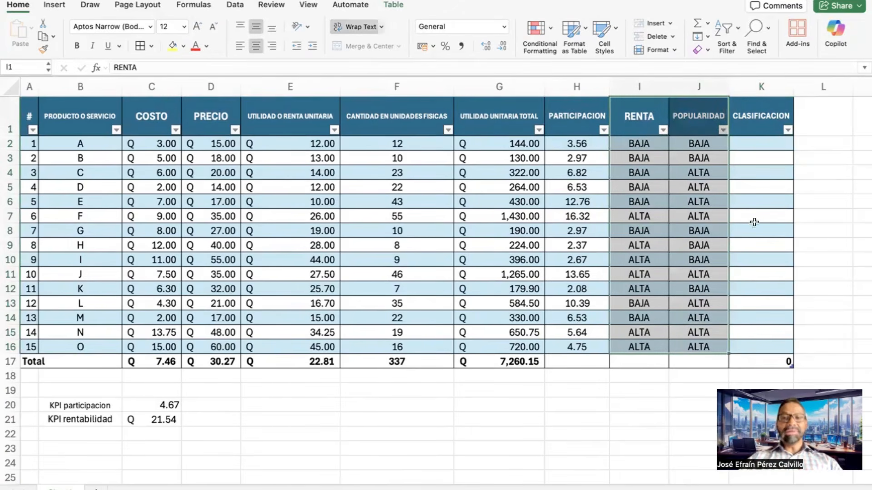
{"action": "left_click", "coordinate": [746, 146]}
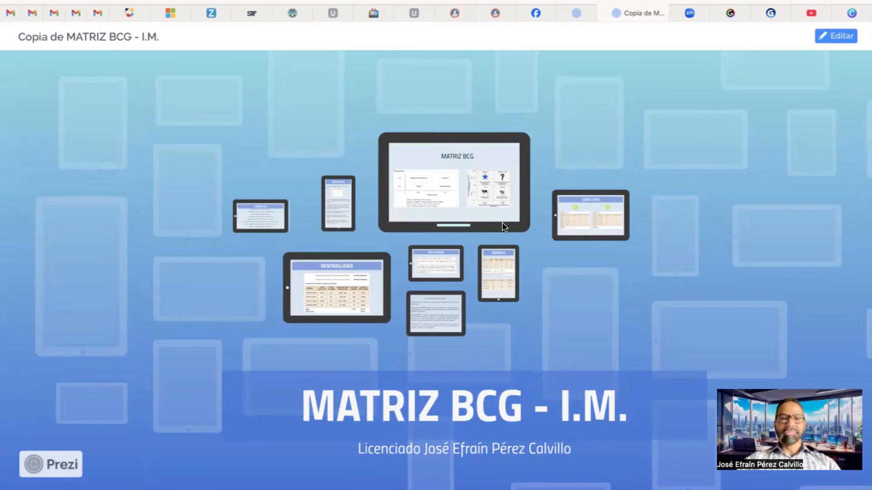
{"action": "key", "text": "ctrl+Right"}
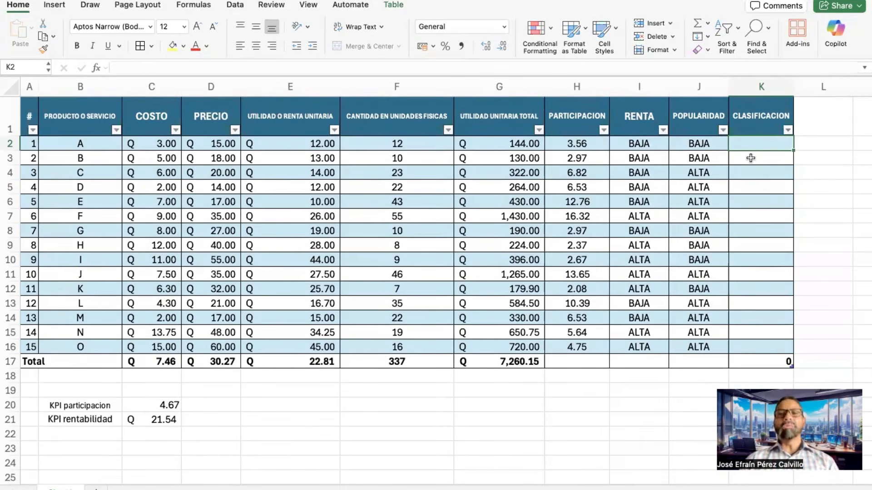
{"action": "left_click", "coordinate": [651, 142]}
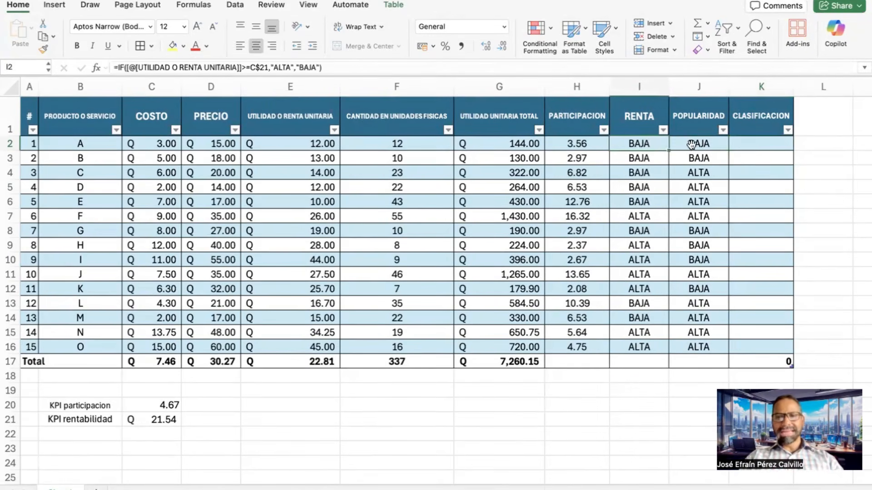
- Compare the RENTA and POPULARIDAD ratings of product A that feed its CLASIFICACION
{"action": "left_click", "coordinate": [691, 145]}
{"action": "left_click", "coordinate": [645, 146]}
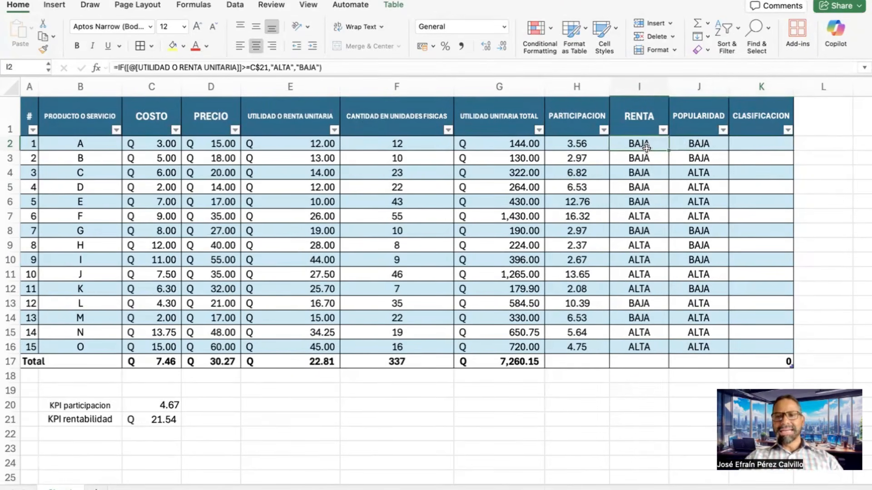
{"action": "left_click", "coordinate": [688, 147]}
{"action": "left_click", "coordinate": [652, 145]}
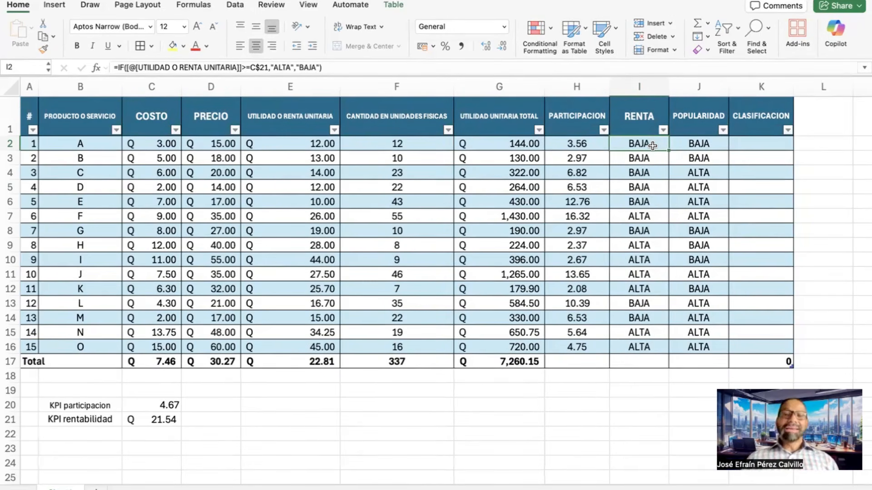
{"action": "key", "text": "Right"}
{"action": "key", "text": "Right"}
{"action": "key", "text": "Left"}
{"action": "key", "text": "Left"}
{"action": "key", "text": "Right"}
{"action": "key", "text": "Right"}
{"action": "key", "text": "Left"}
{"action": "key", "text": "Left"}
{"action": "key", "text": "Right"}
{"action": "key", "text": "Right"}
{"action": "key", "text": "Left"}
{"action": "key", "text": "Left"}
{"action": "key", "text": "Right"}
{"action": "key", "text": "Right"}
{"action": "key", "text": "Left"}
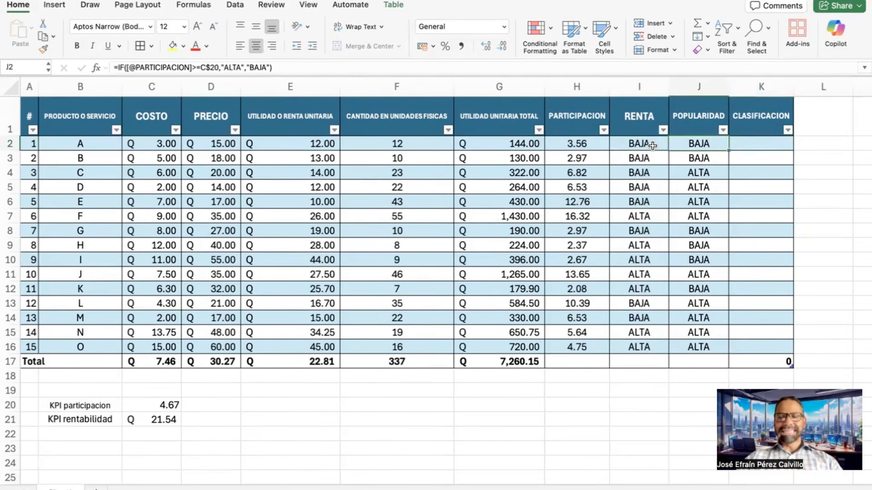
- Start an IFS formula with a nested AND function in the first CLASIFICACION cell
{"action": "left_click", "coordinate": [749, 146]}
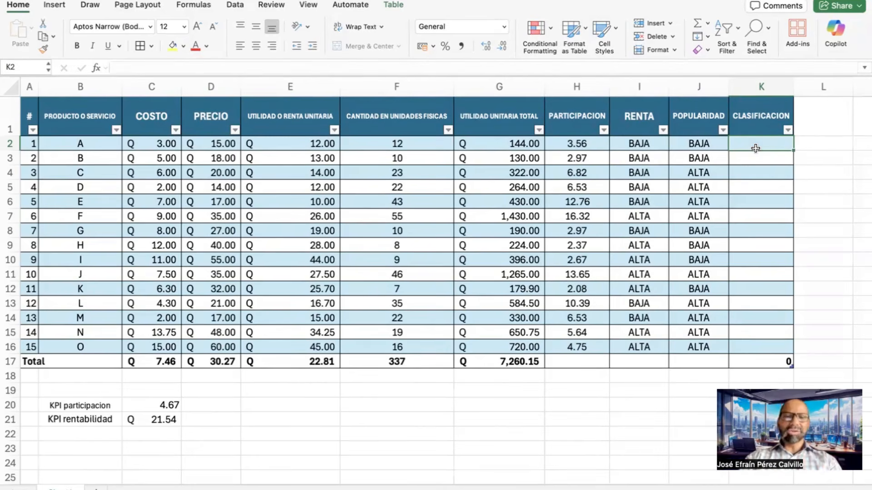
{"action": "type", "text": "="}
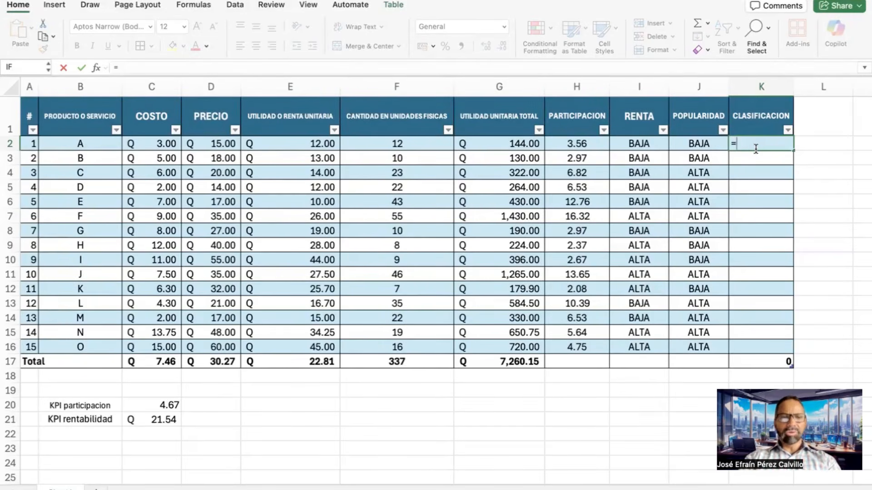
{"action": "type", "text": "IF"}
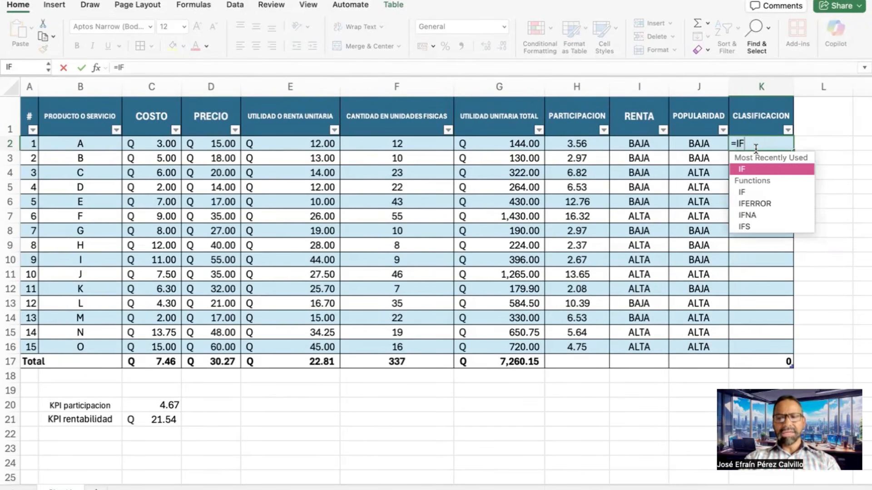
{"action": "type", "text": "S"}
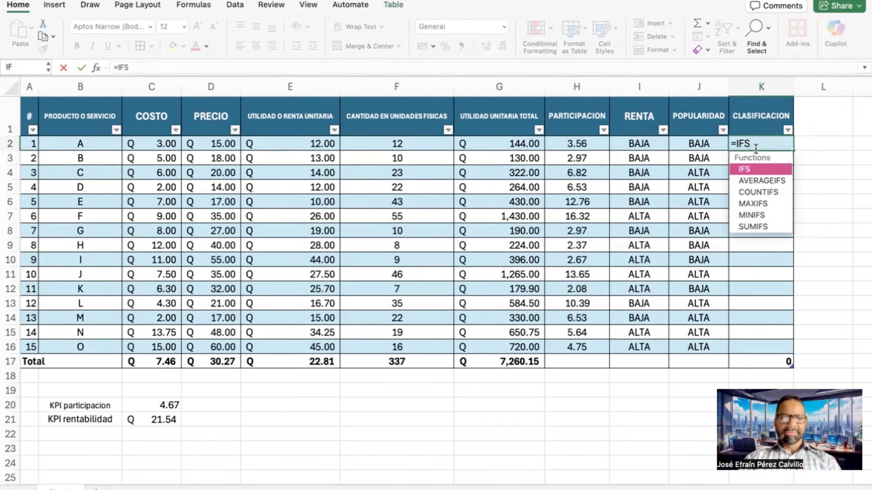
{"action": "type", "text": "("}
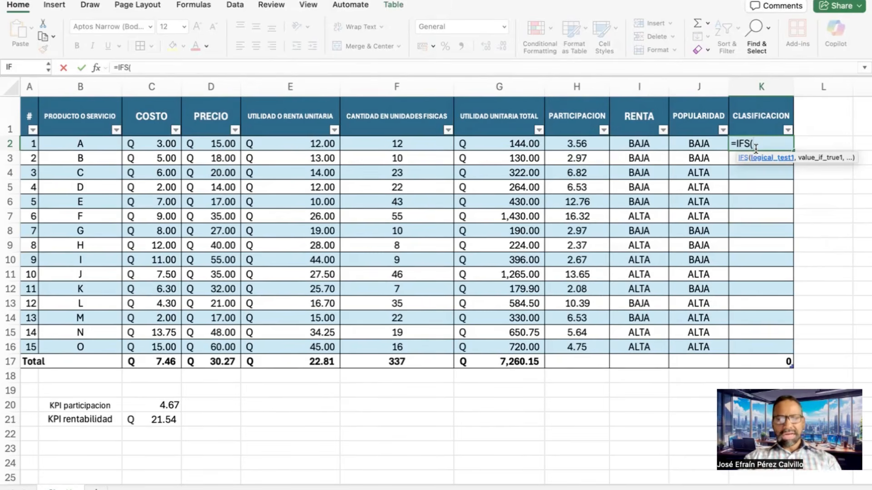
{"action": "type", "text": "AND"}
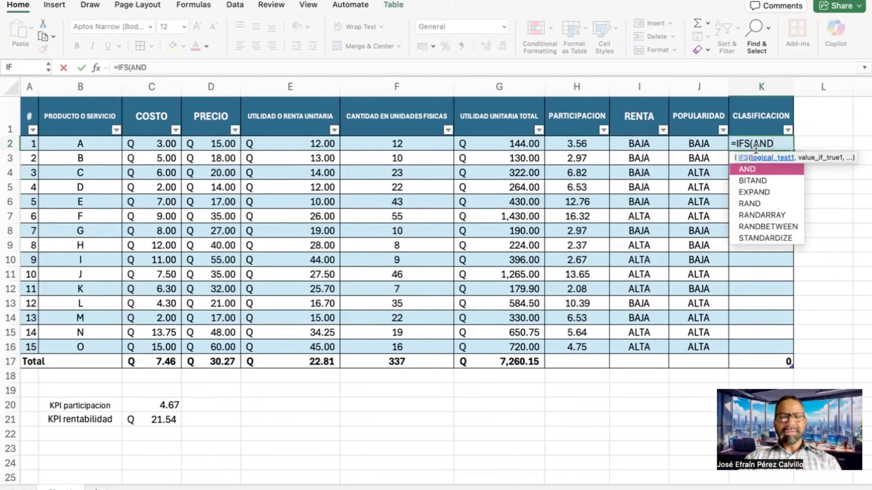
{"action": "type", "text": "("}
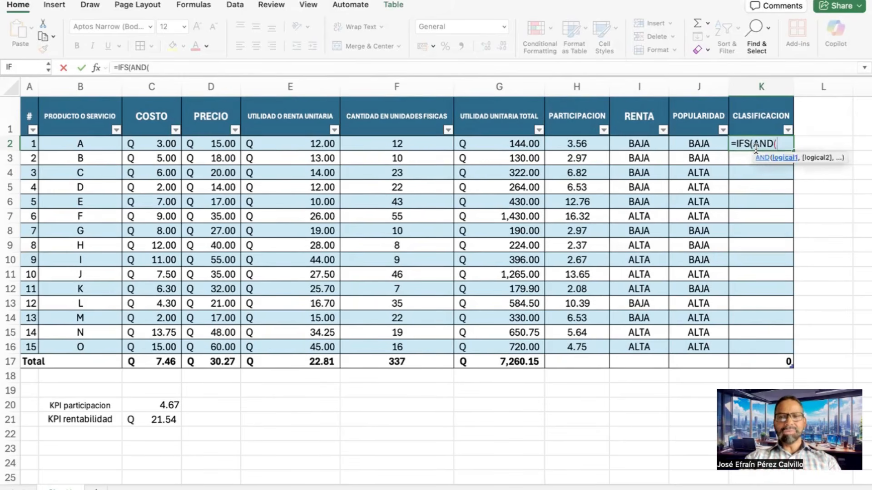
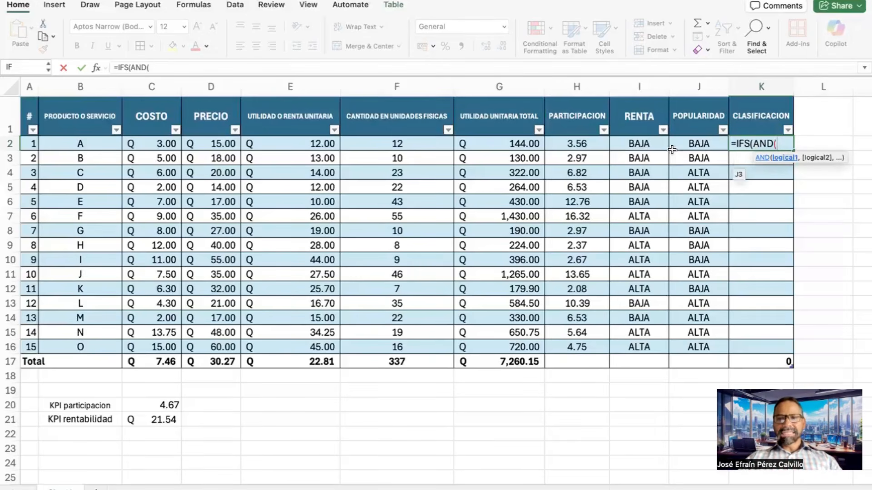
{"action": "left_click", "coordinate": [657, 147]}
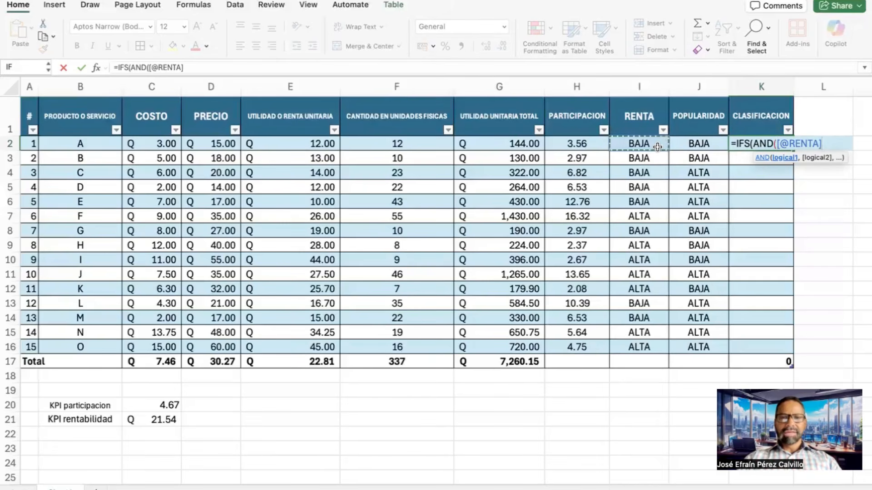
{"action": "type", "text": "="}
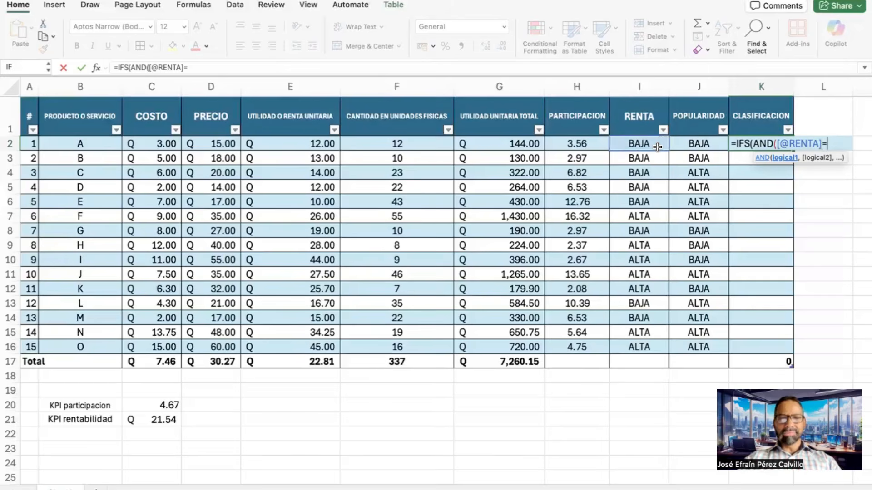
{"action": "type", "text": "\""}
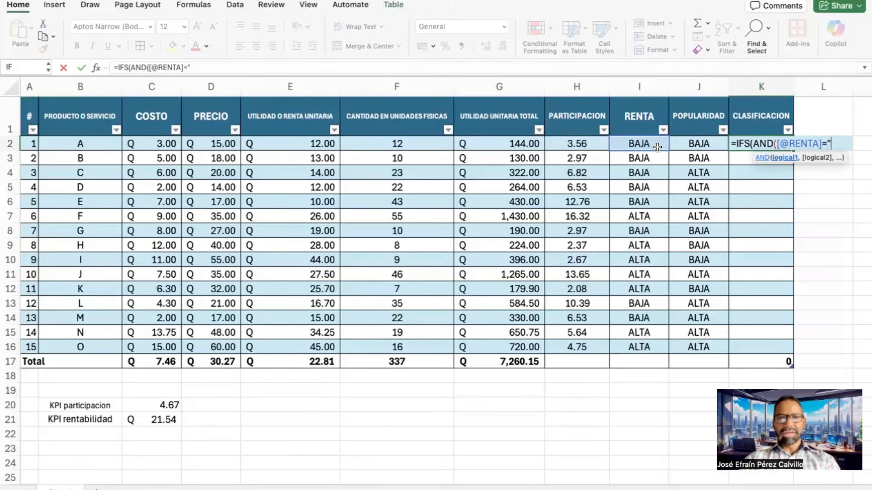
{"action": "type", "text": "ALTA"}
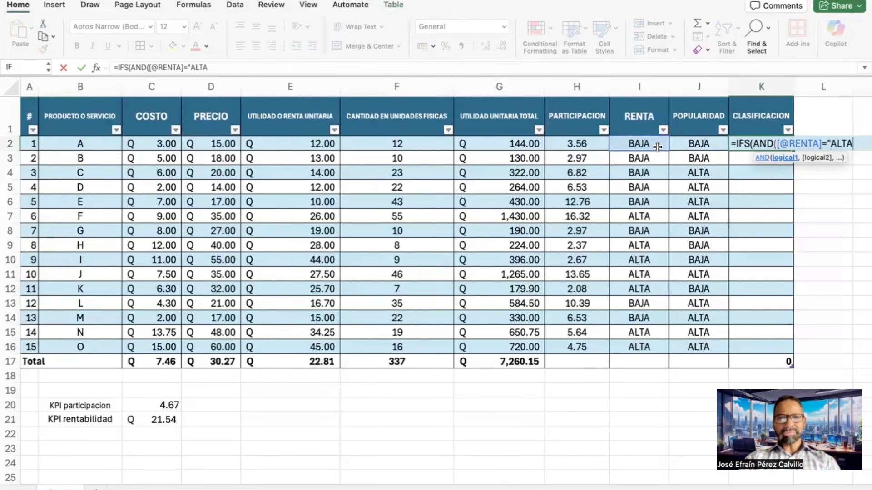
{"action": "type", "text": "\""}
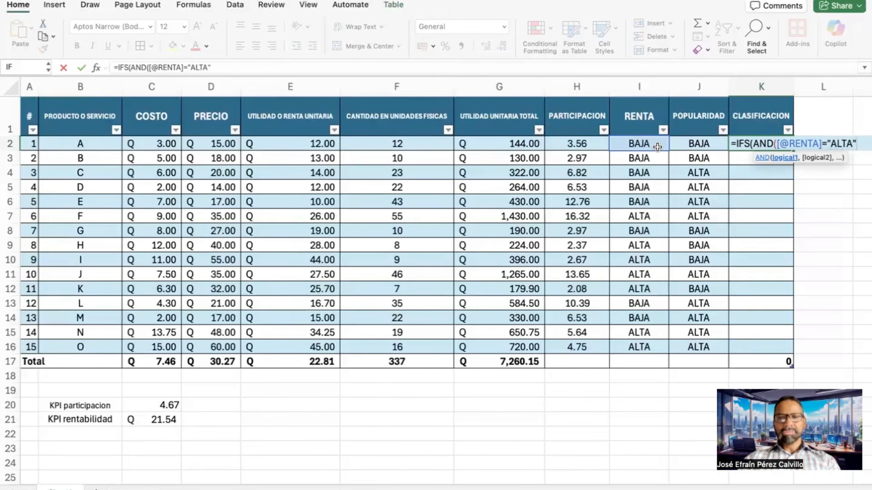
{"action": "type", "text": ","}
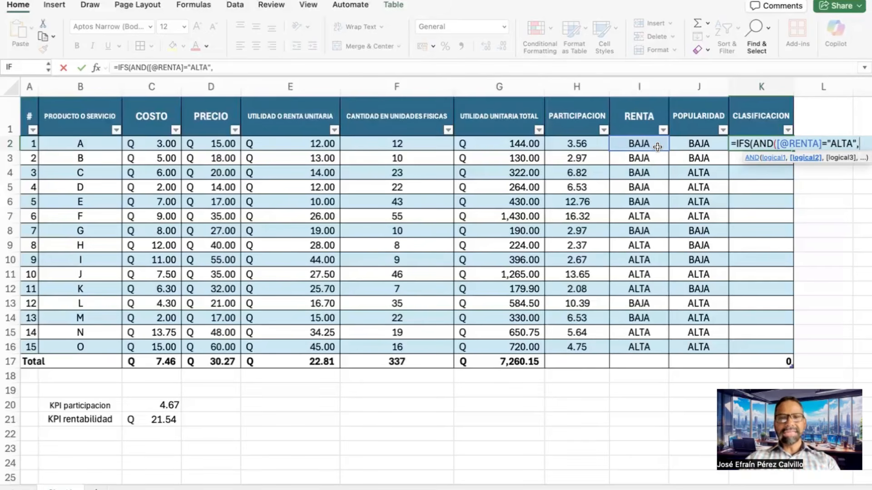
{"action": "left_click", "coordinate": [657, 147]}
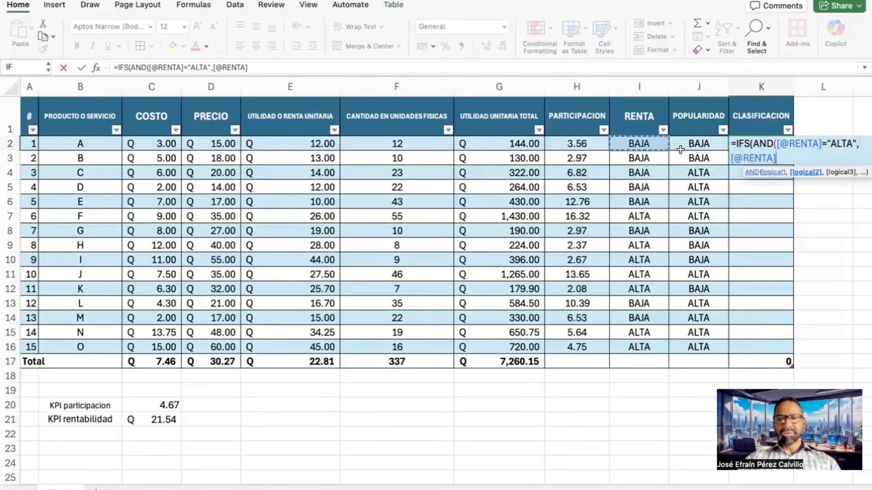
{"action": "key", "text": "BackSpace"}
{"action": "key", "text": "BackSpace"}
{"action": "key", "text": "BackSpace"}
{"action": "key", "text": "BackSpace"}
{"action": "key", "text": "BackSpace"}
{"action": "key", "text": "BackSpace"}
{"action": "key", "text": "BackSpace"}
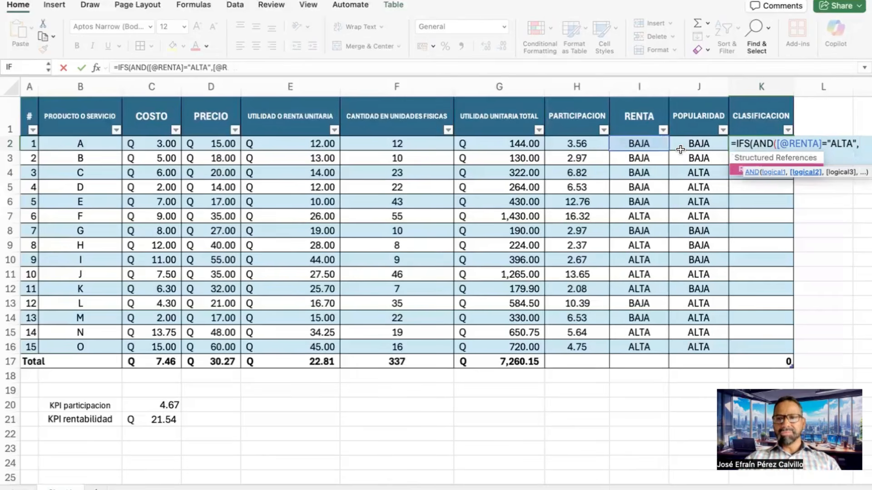
{"action": "key", "text": "BackSpace"}
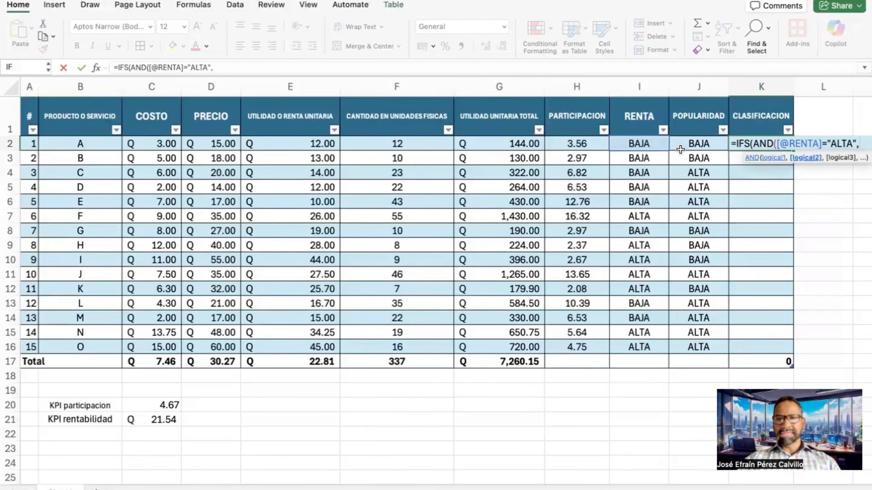
{"action": "left_click", "coordinate": [693, 143]}
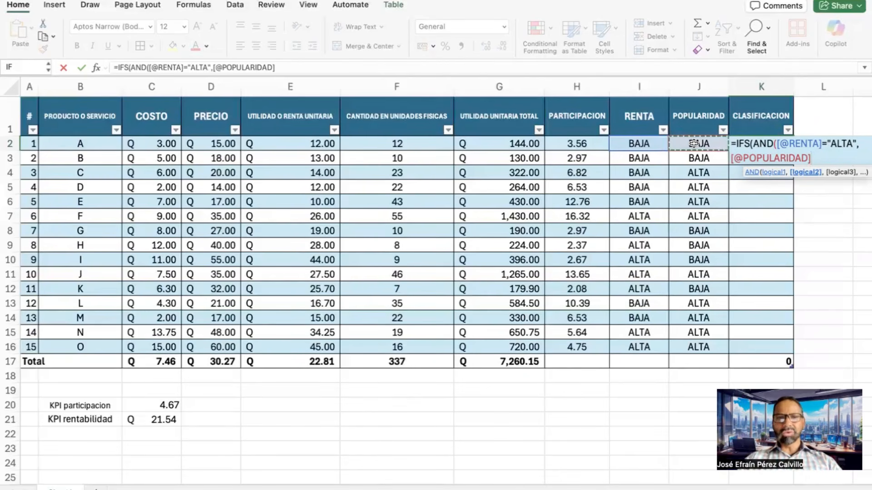
{"action": "type", "text": "="}
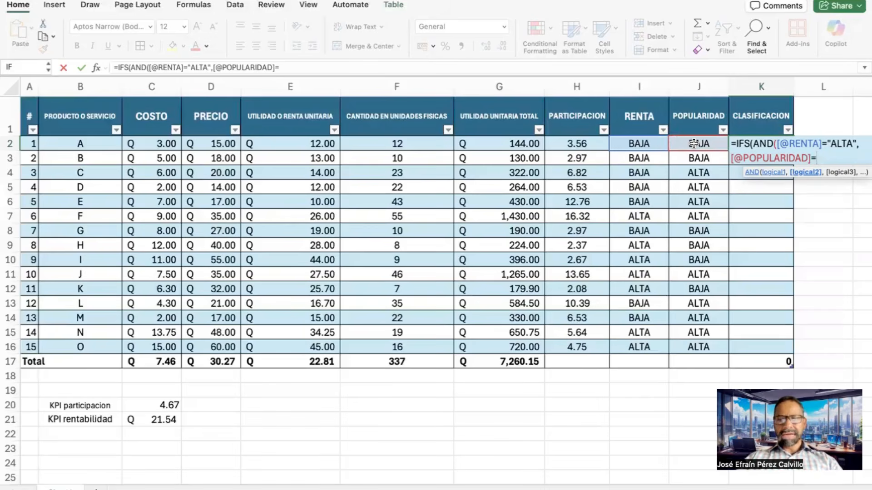
{"action": "type", "text": "\""}
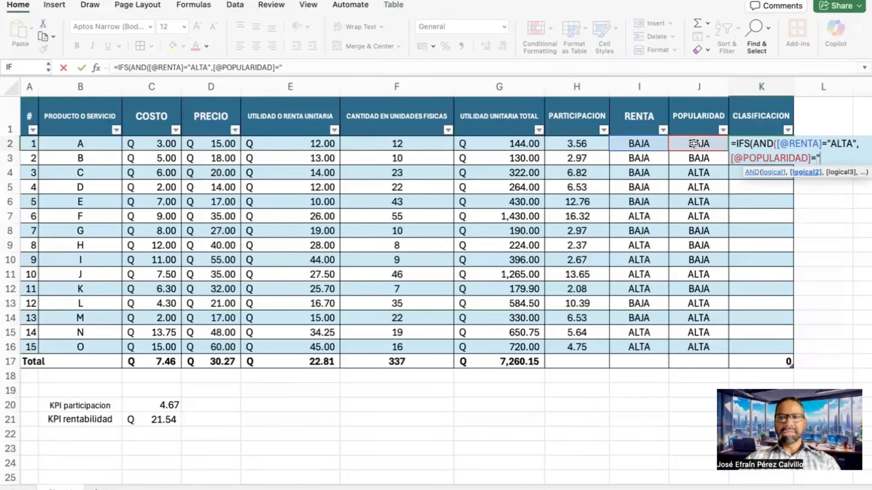
{"action": "type", "text": "ALTA\""}
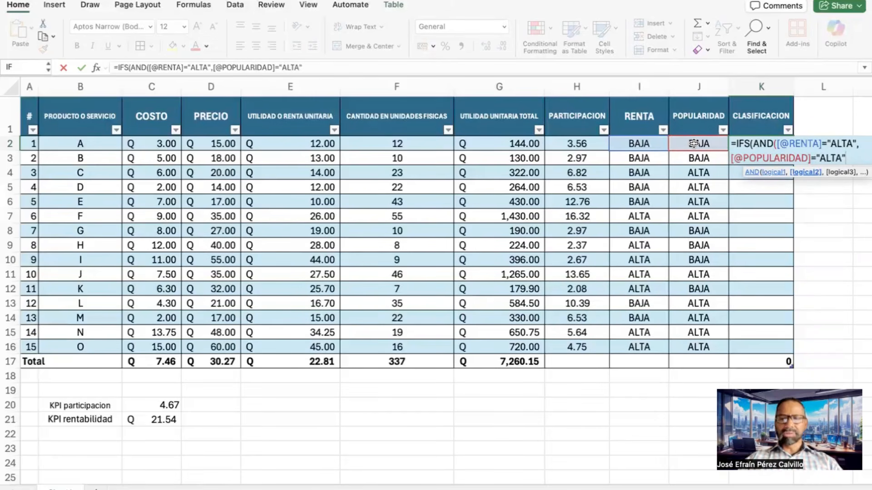
{"action": "type", "text": ")"}
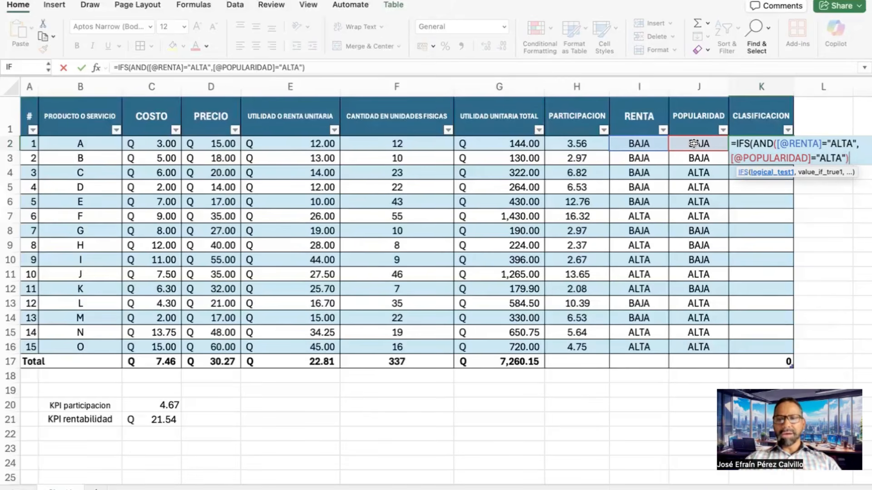
{"action": "type", "text": ","}
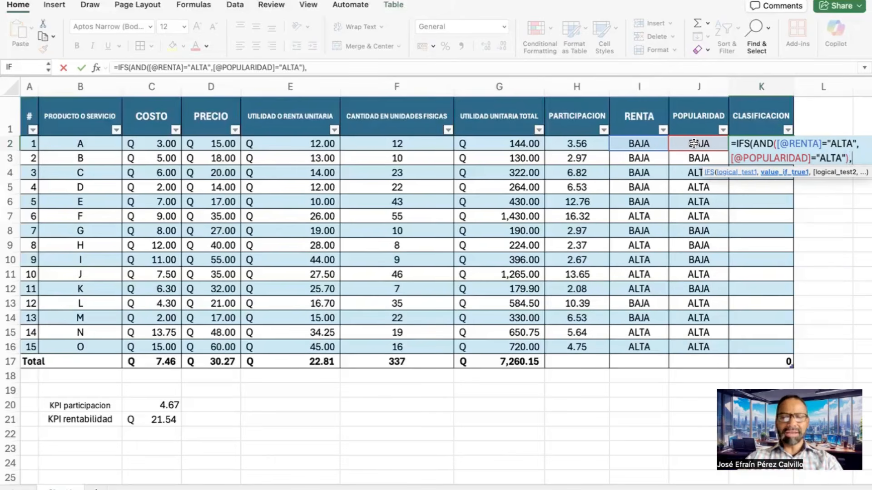
{"action": "type", "text": "\"ESTRE"}
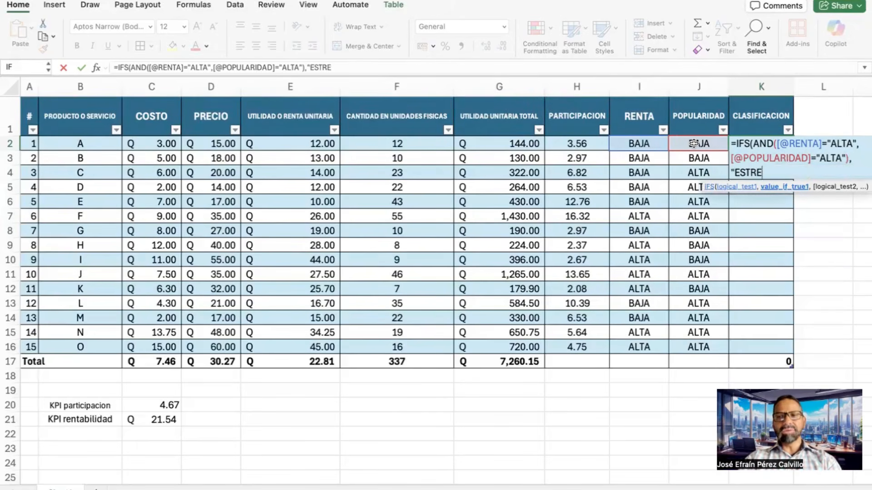
{"action": "type", "text": "LLA\""}
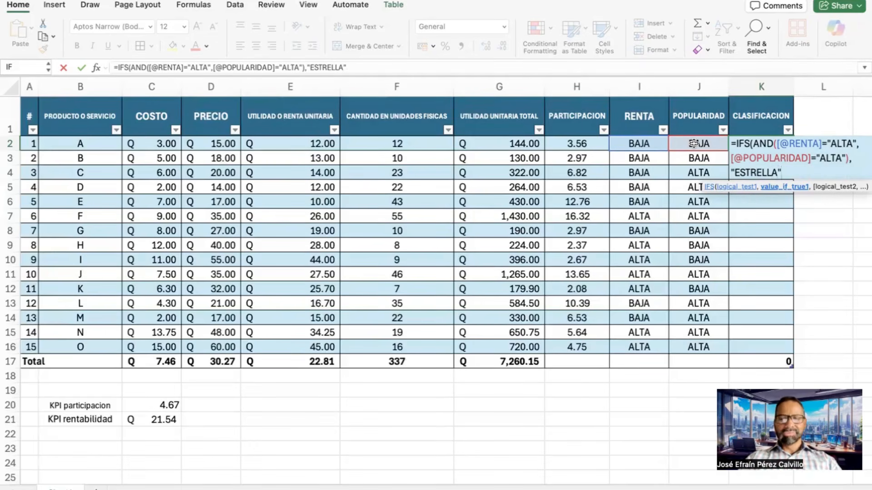
{"action": "type", "text": ","}
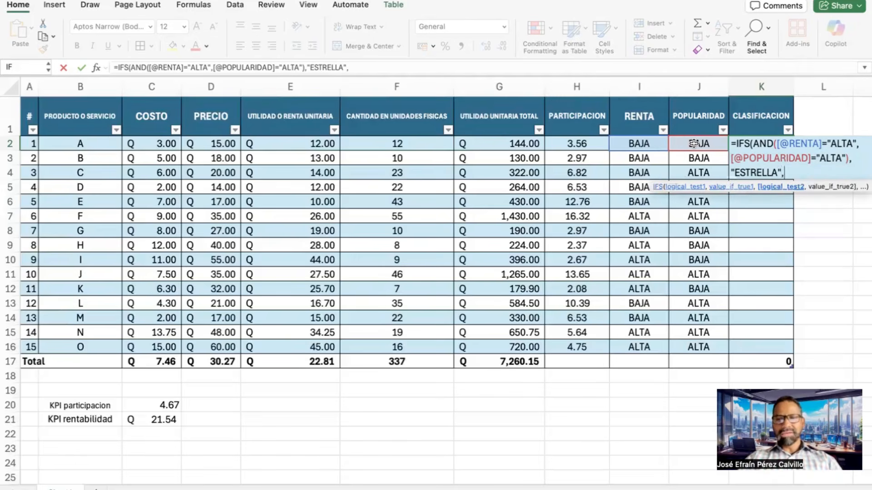
{"action": "type", "text": "AND"}
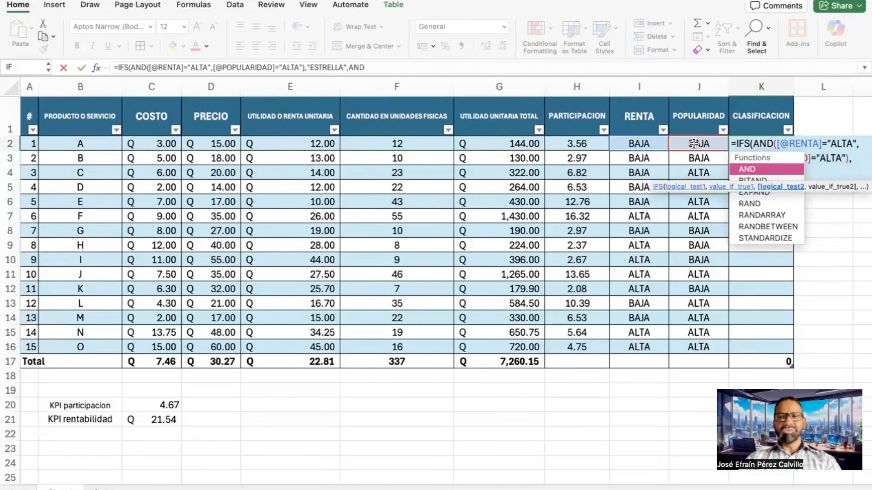
{"action": "type", "text": "("}
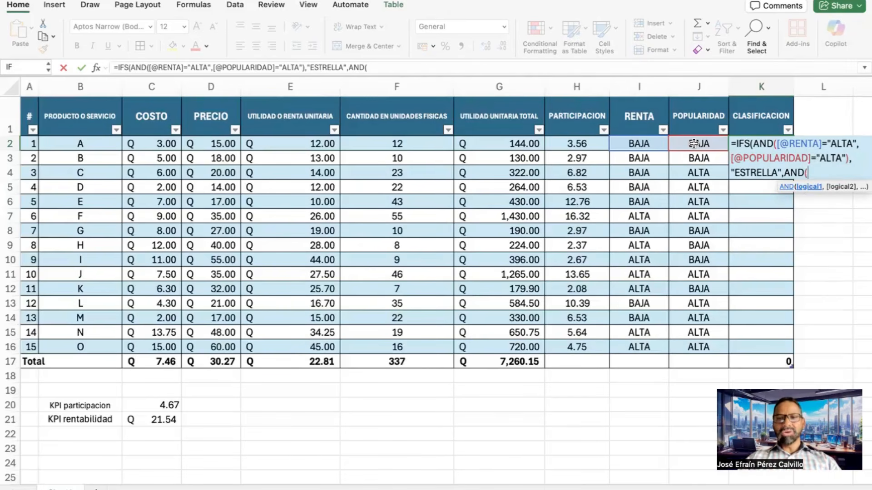
{"action": "left_click", "coordinate": [653, 144]}
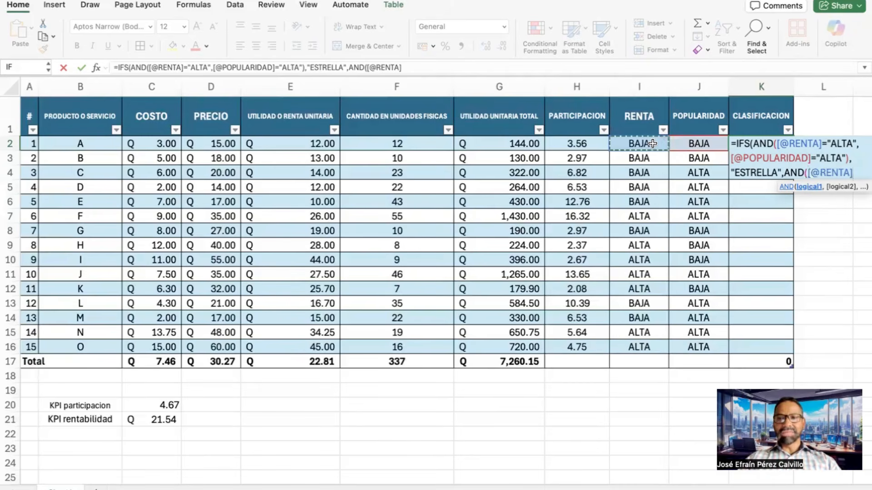
{"action": "type", "text": "="}
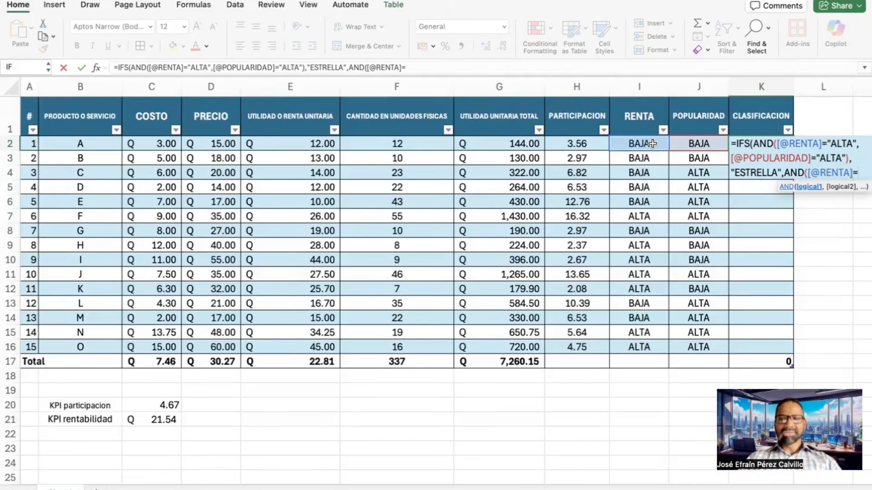
{"action": "type", "text": "\""}
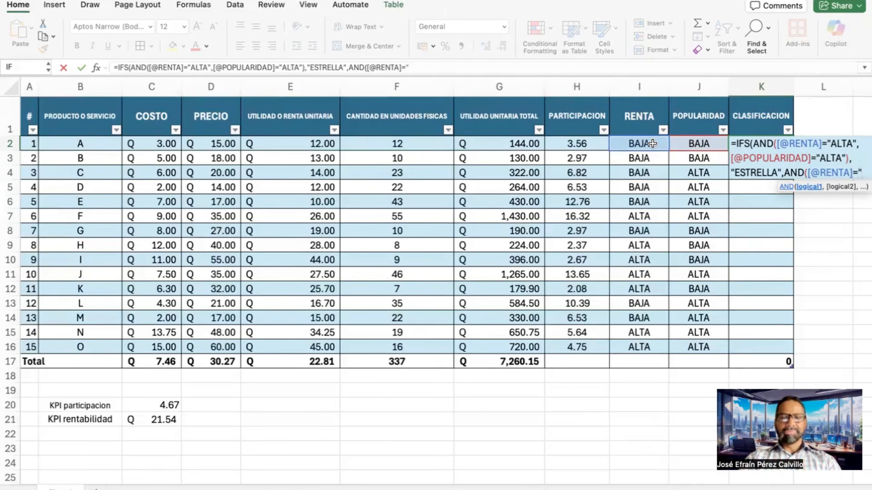
{"action": "type", "text": "BAJA"}
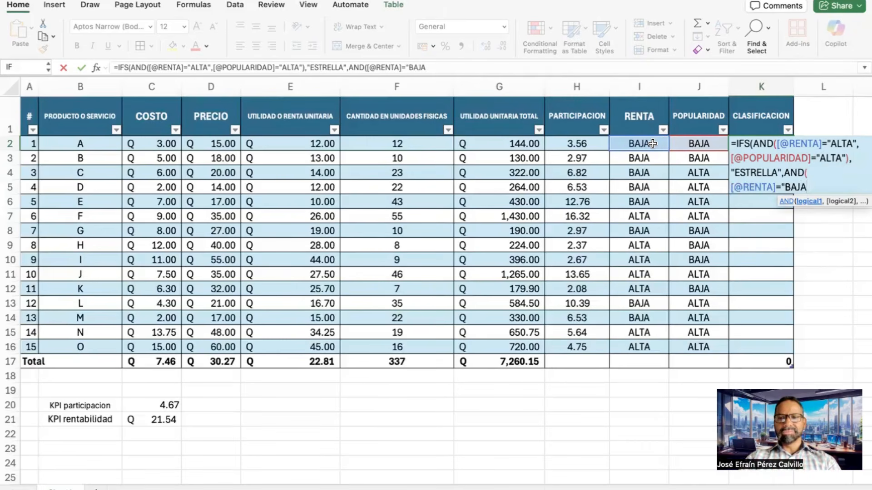
{"action": "type", "text": "\","}
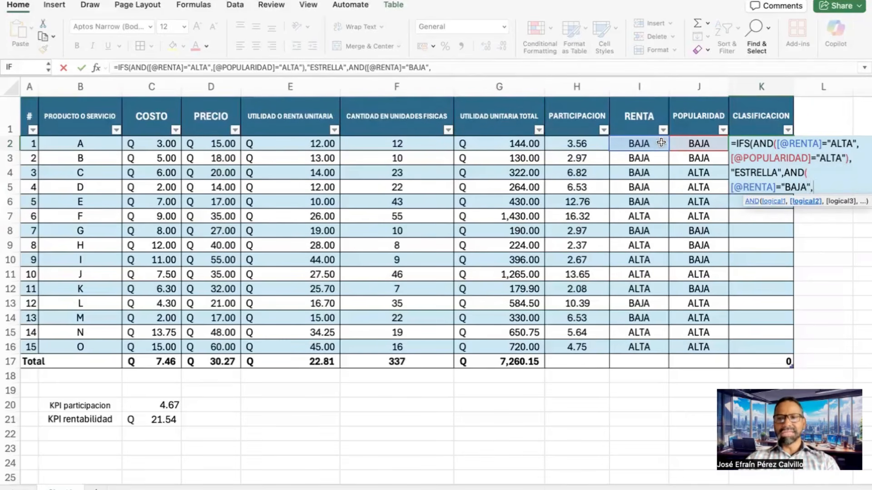
{"action": "left_click", "coordinate": [681, 146]}
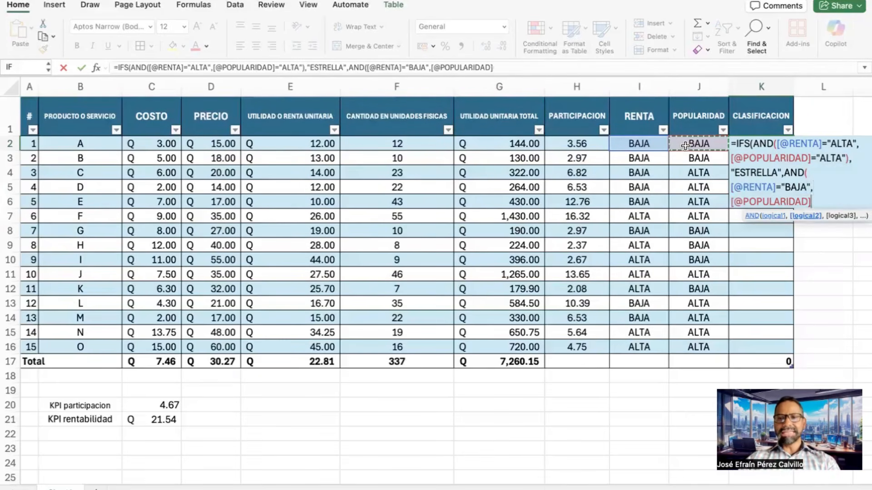
{"action": "type", "text": "="}
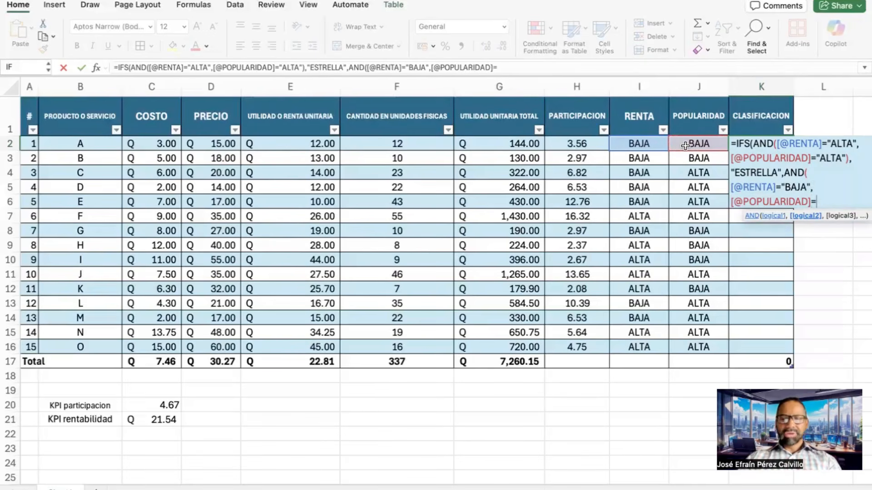
{"action": "type", "text": "\"ALTA"}
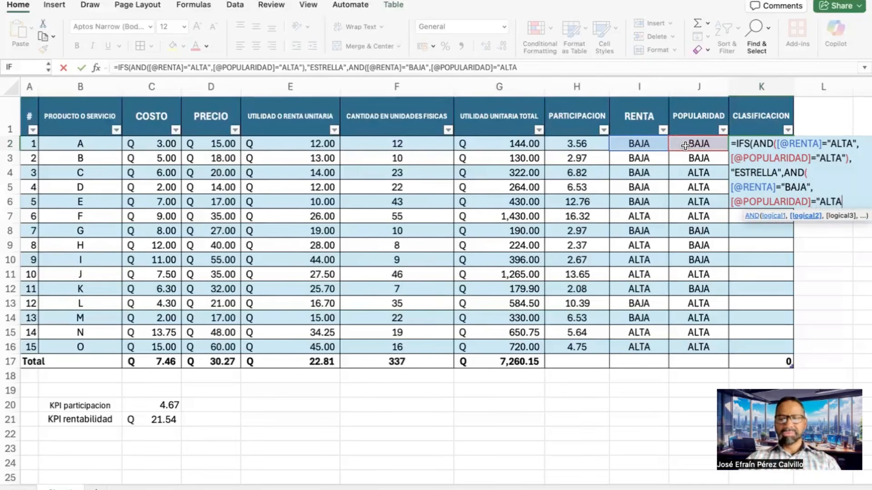
{"action": "type", "text": "\""}
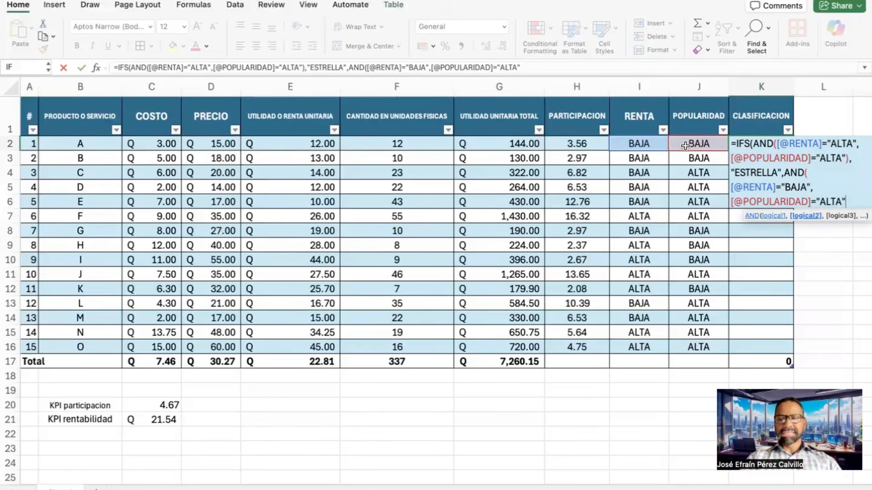
{"action": "type", "text": ")"}
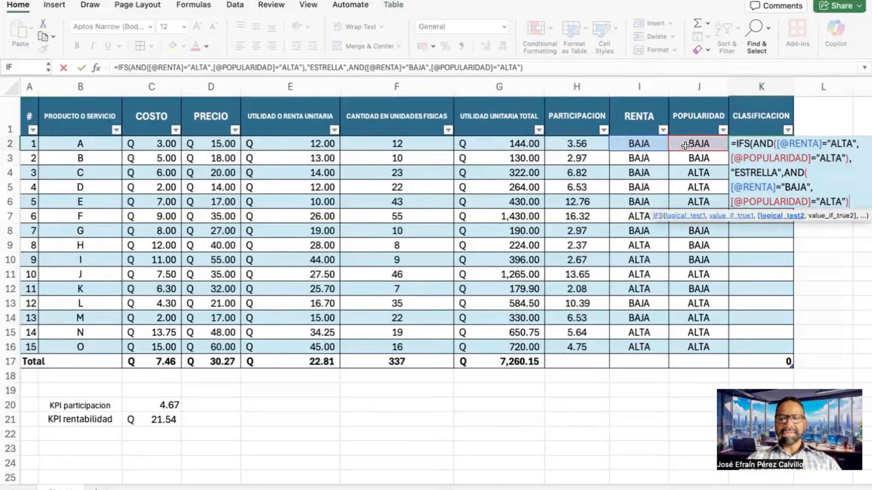
{"action": "type", "text": ","}
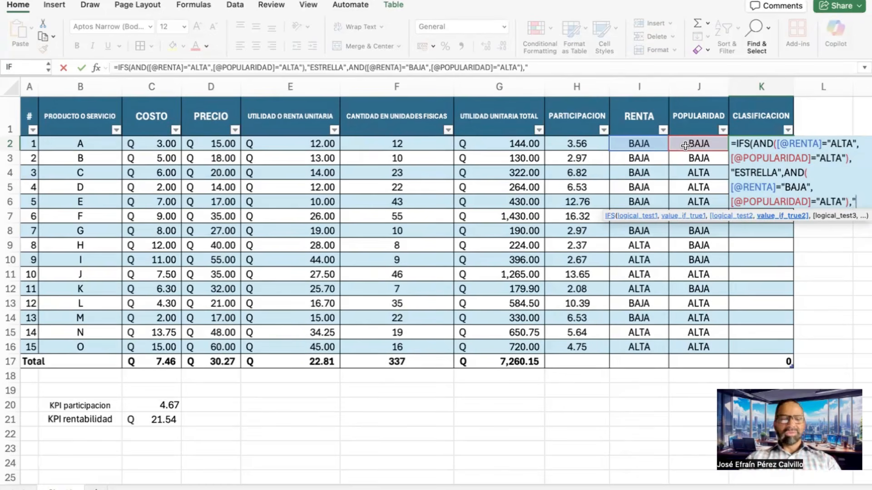
{"action": "type", "text": "CB"}
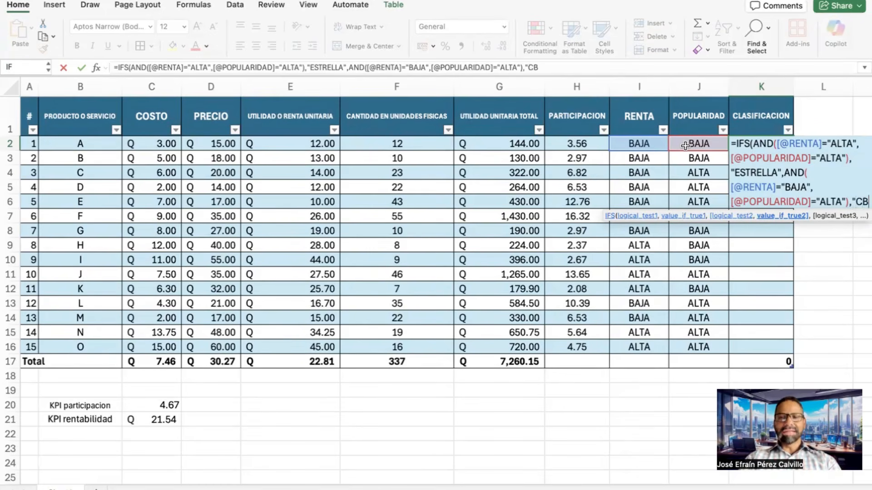
{"action": "type", "text": "\""}
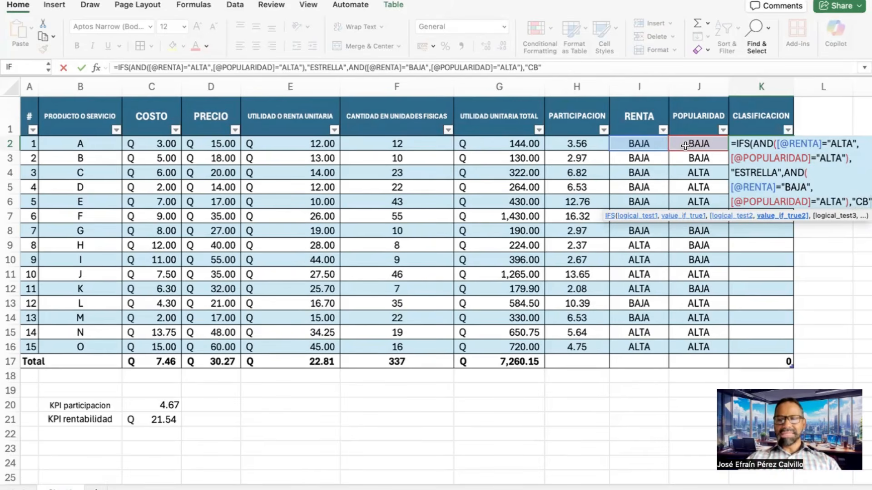
{"action": "type", "text": ","}
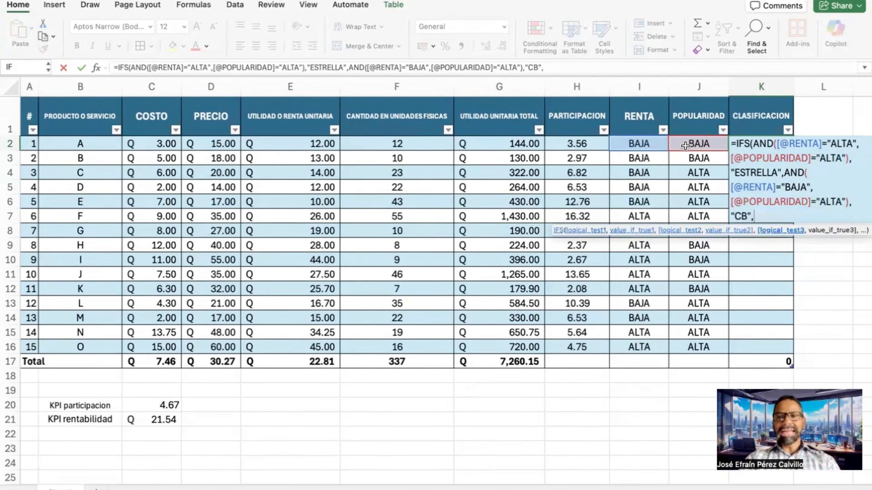
{"action": "type", "text": "AND"}
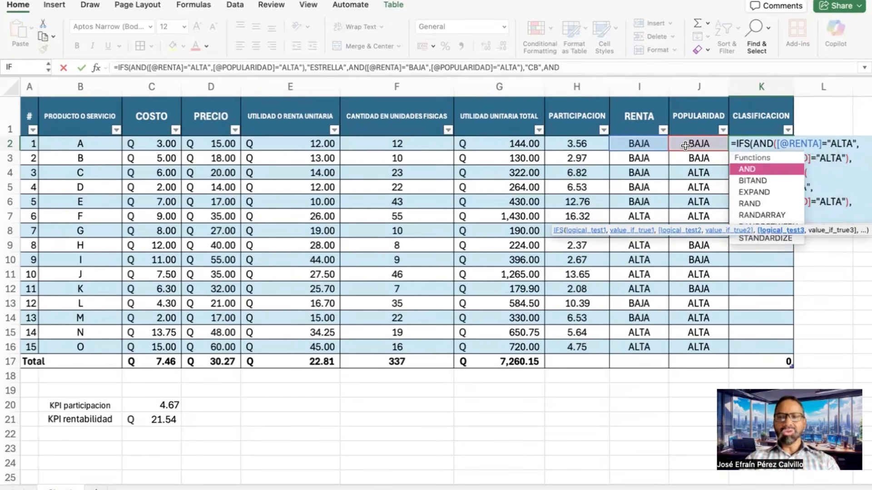
{"action": "type", "text": "("}
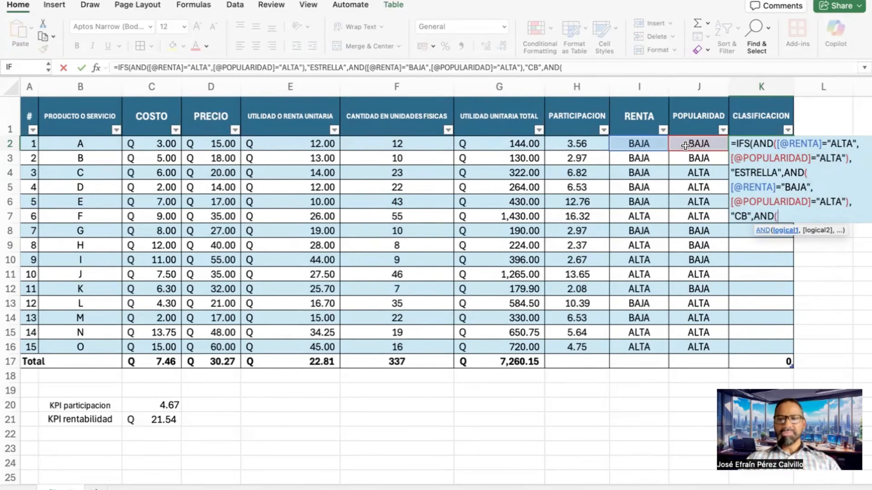
{"action": "left_click", "coordinate": [645, 145]}
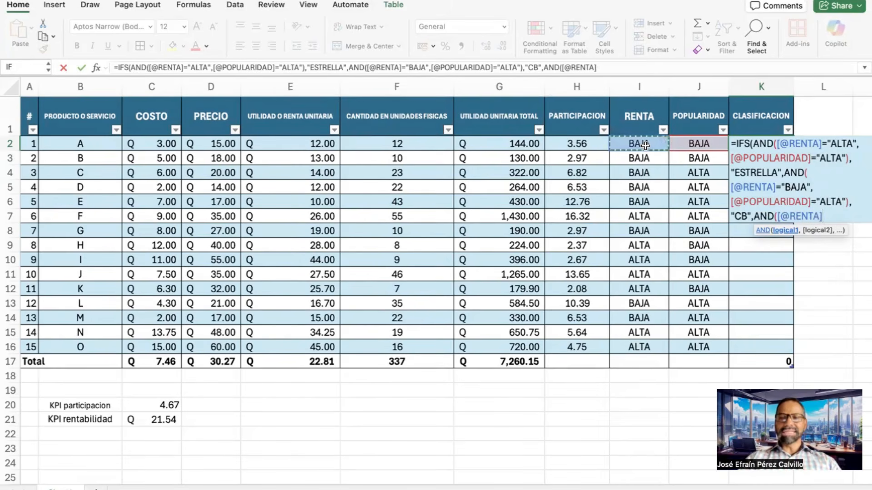
{"action": "type", "text": "="}
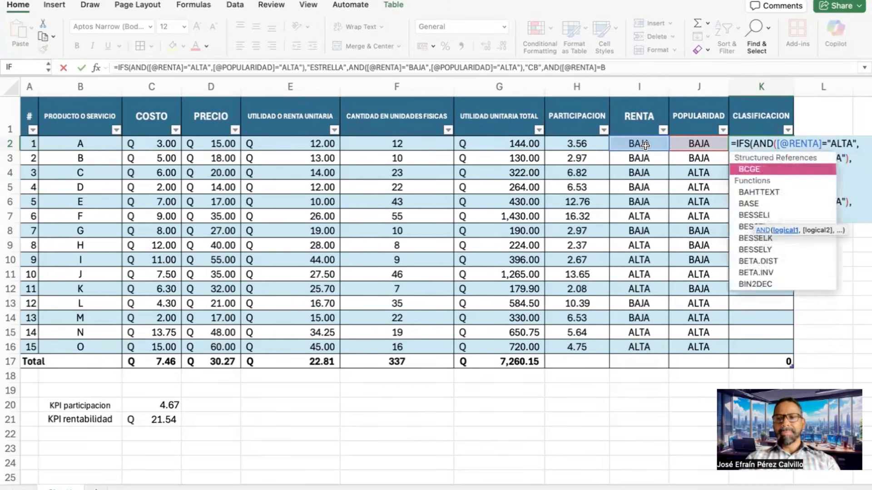
{"action": "type", "text": "\"BAJA"}
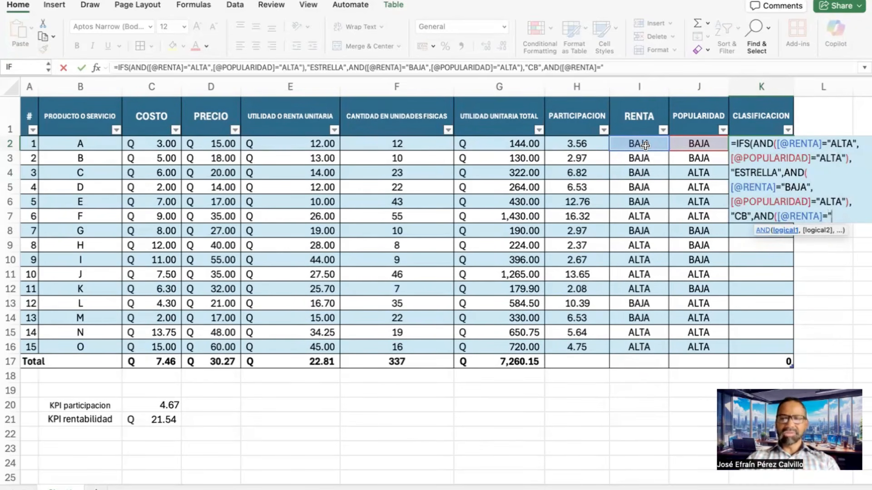
{"action": "type", "text": "\""}
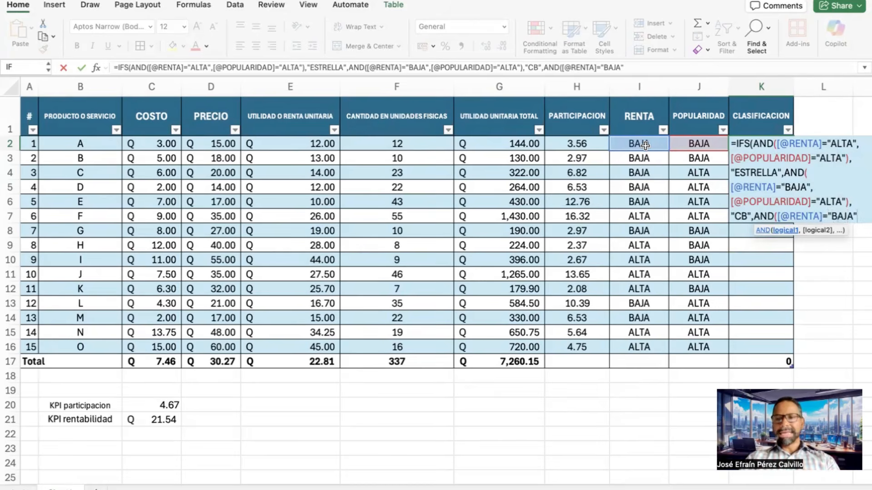
{"action": "key", "text": "BackSpace"}
{"action": "key", "text": "BackSpace"}
{"action": "key", "text": "BackSpace"}
{"action": "key", "text": "BackSpace"}
{"action": "key", "text": "BackSpace"}
{"action": "key", "text": "BackSpace"}
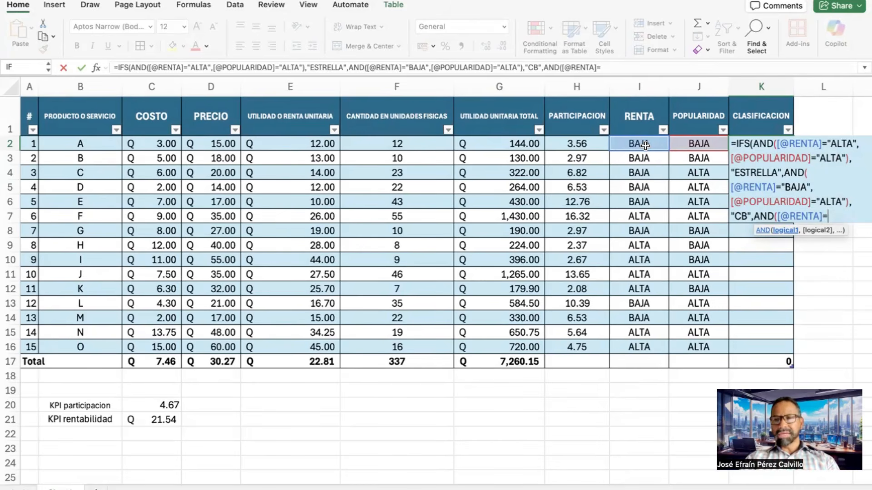
- Complete the RENTA comparison of the third AND test with the value "ALTA"
{"action": "type", "text": "\"ALTO"}
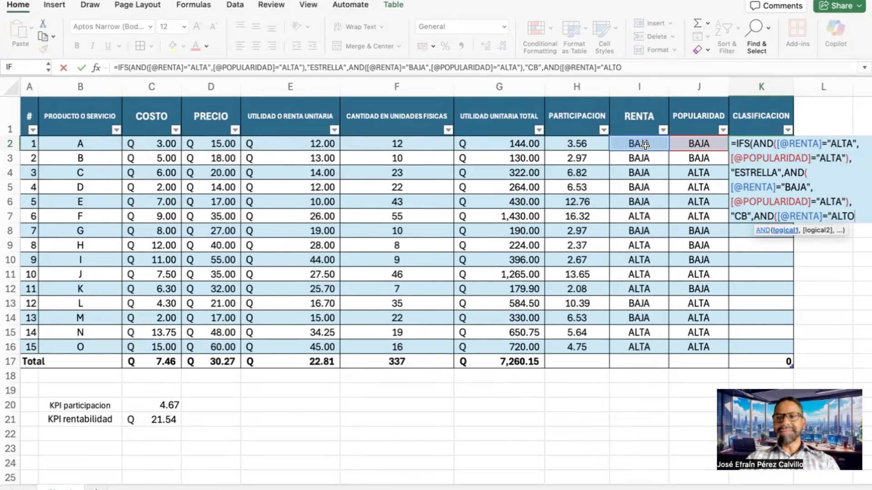
{"action": "type", "text": "\""}
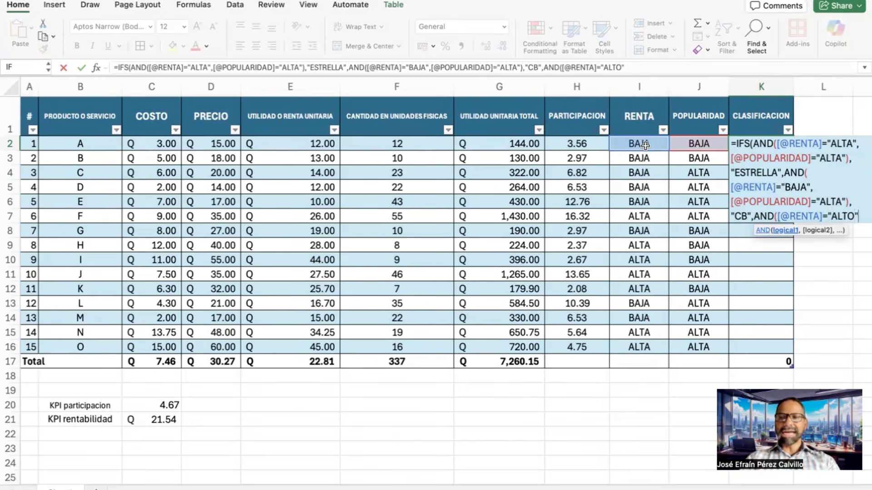
{"action": "key", "text": "BackSpace"}
{"action": "key", "text": "BackSpace"}
{"action": "type", "text": "A\""}
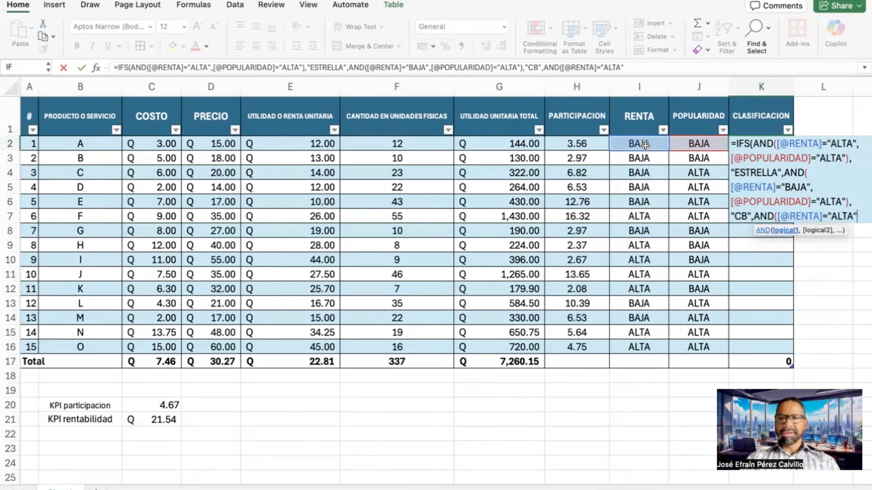
{"action": "type", "text": ","}
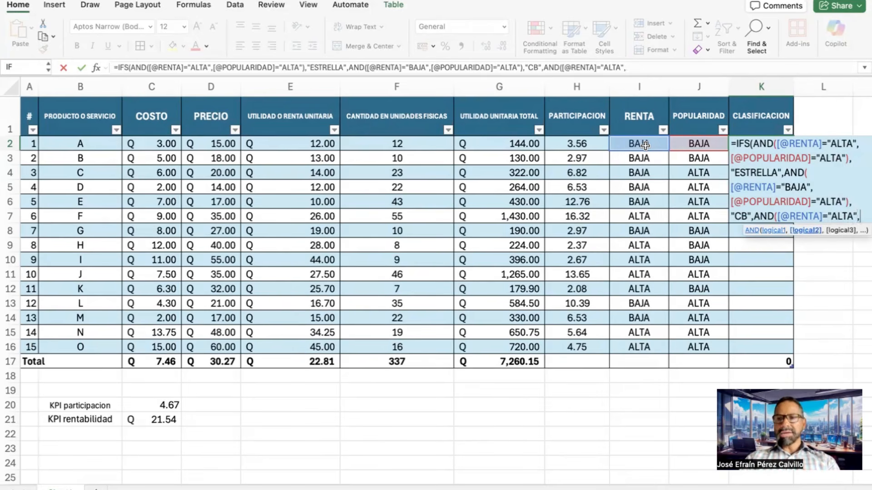
{"action": "left_click", "coordinate": [693, 144]}
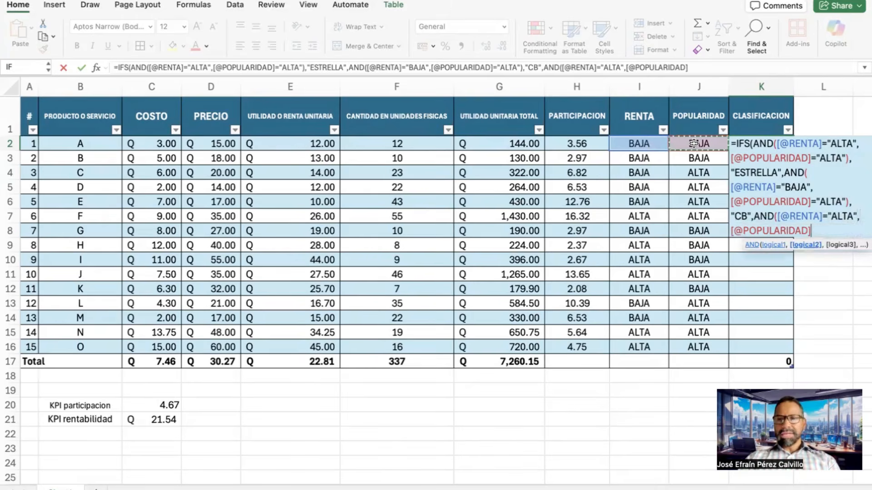
{"action": "type", "text": "=\"BAJA"}
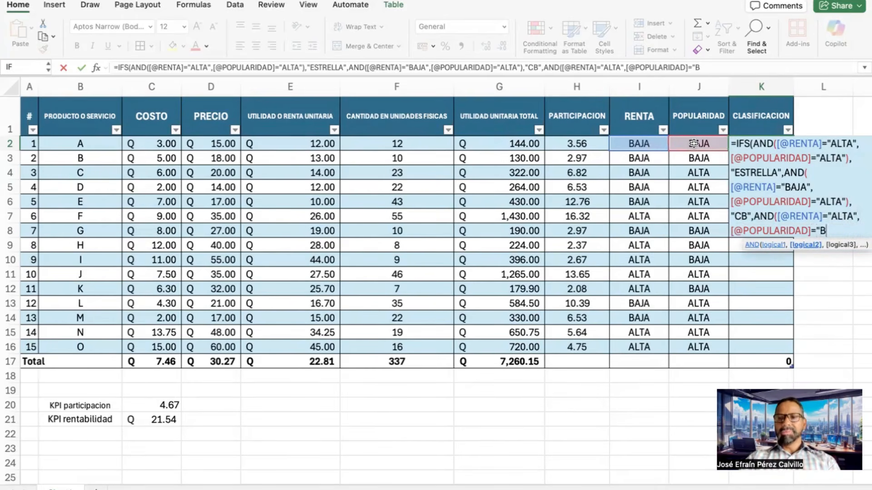
{"action": "key", "text": "BackSpace"}
{"action": "key", "text": "BackSpace"}
{"action": "key", "text": "BackSpace"}
{"action": "key", "text": "BackSpace"}
{"action": "type", "text": "BAJA\""}
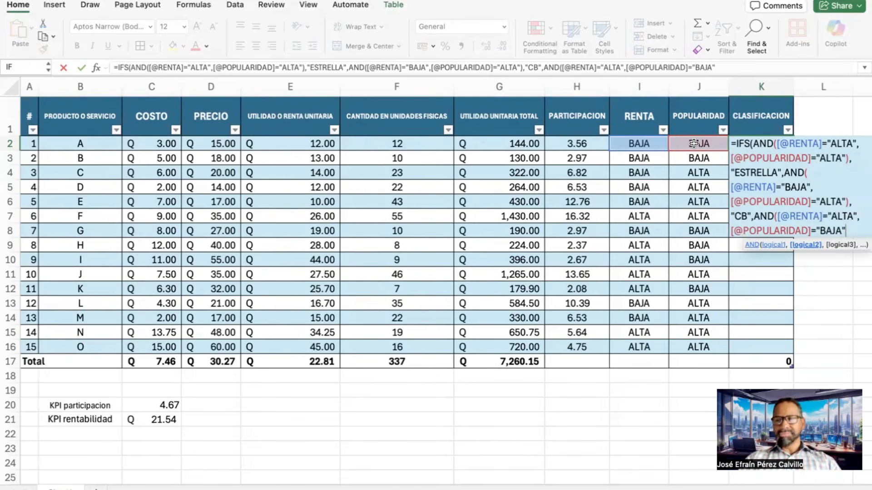
{"action": "type", "text": ")"}
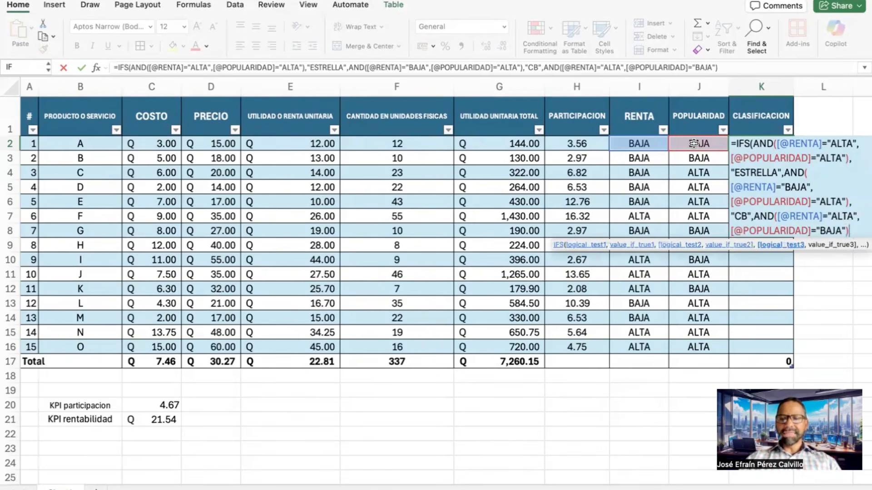
- Return "RC" when the third AND test of the IFS formula is met
{"action": "type", "text": ","}
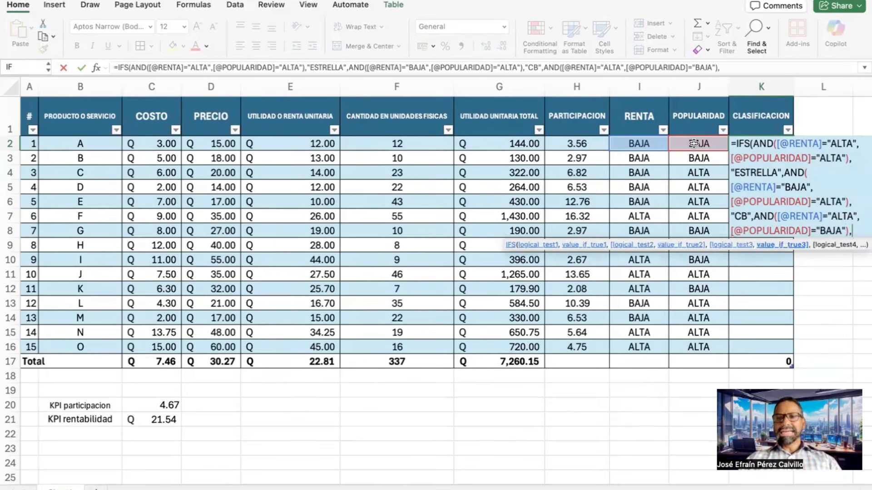
{"action": "type", "text": "\""}
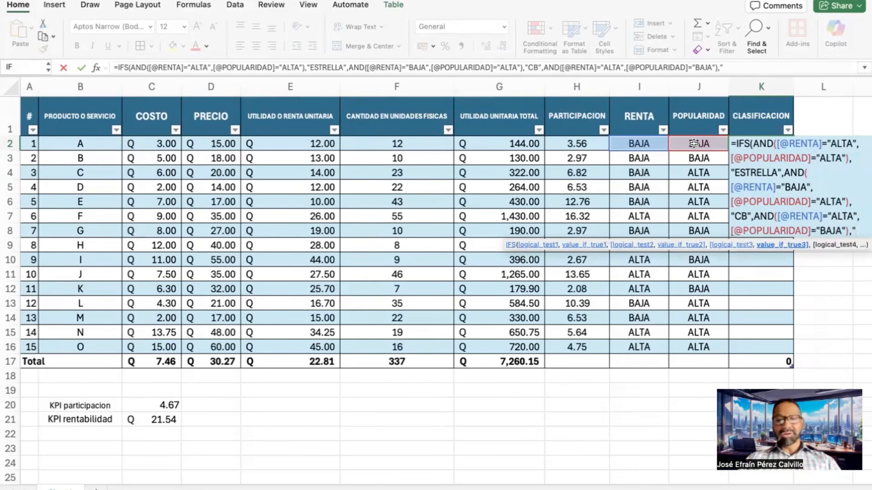
{"action": "type", "text": "RC"}
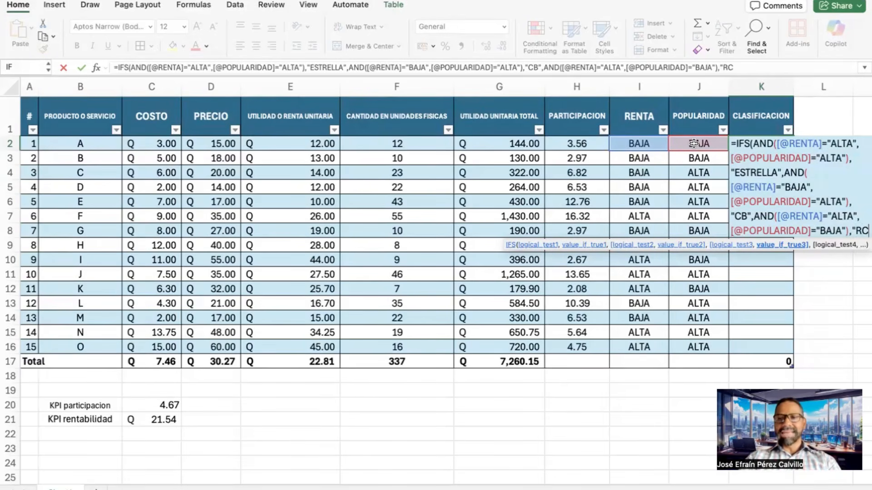
{"action": "type", "text": "\""}
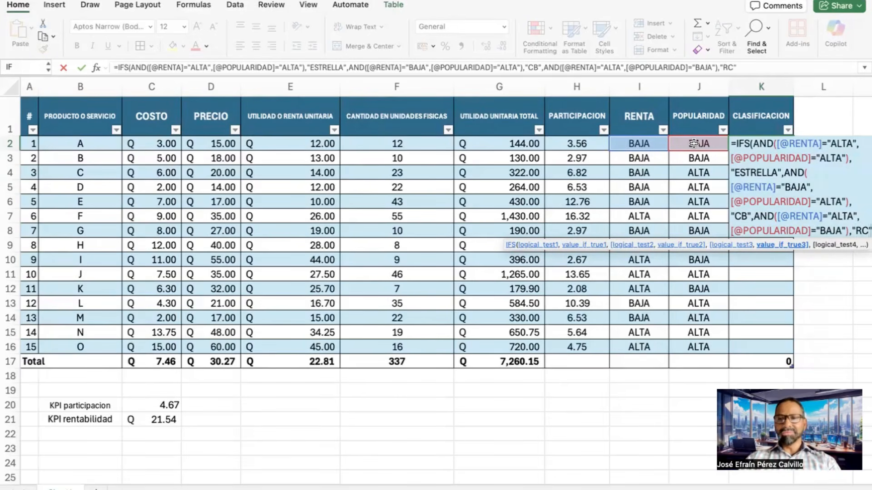
{"action": "type", "text": ","}
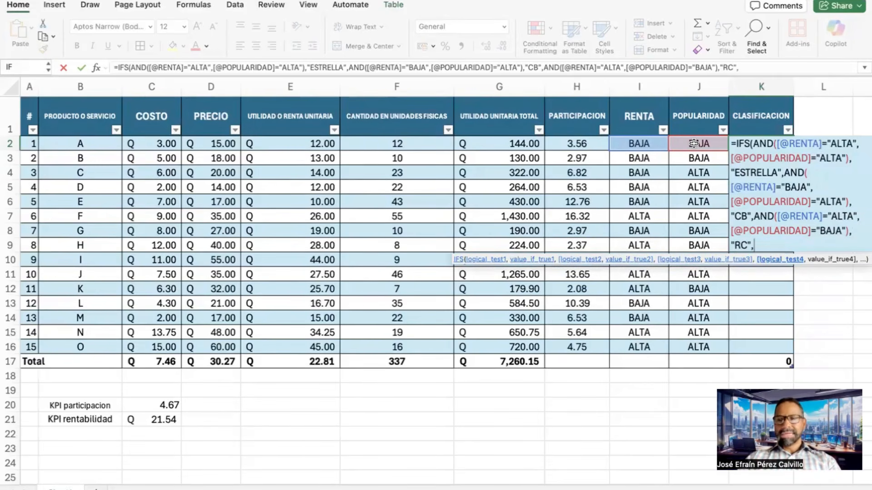
{"action": "type", "text": "AND"}
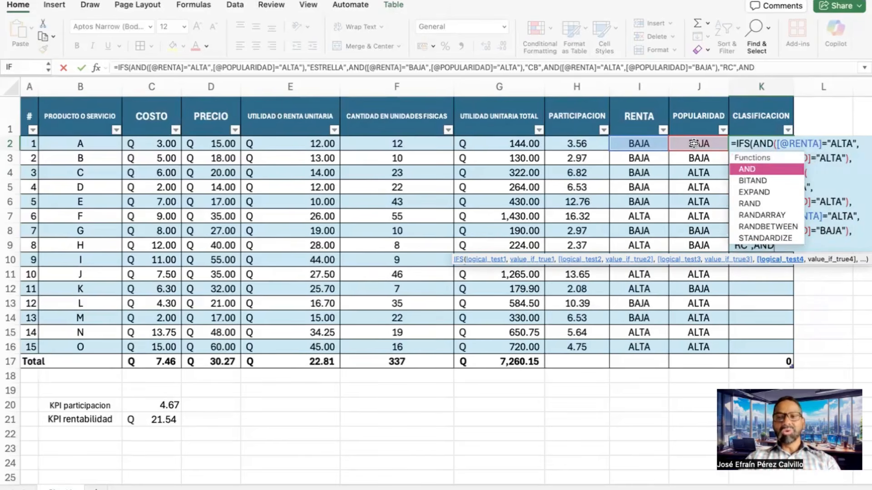
{"action": "type", "text": "("}
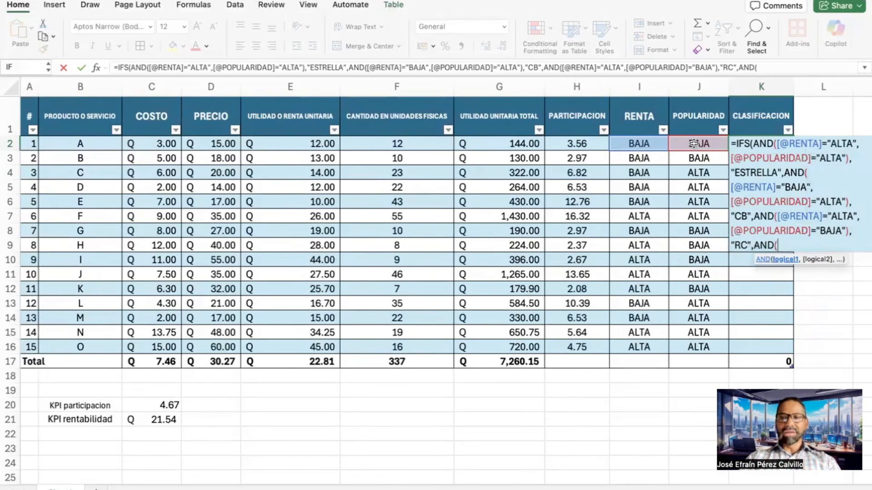
{"action": "left_click", "coordinate": [649, 143]}
{"action": "type", "text": "="}
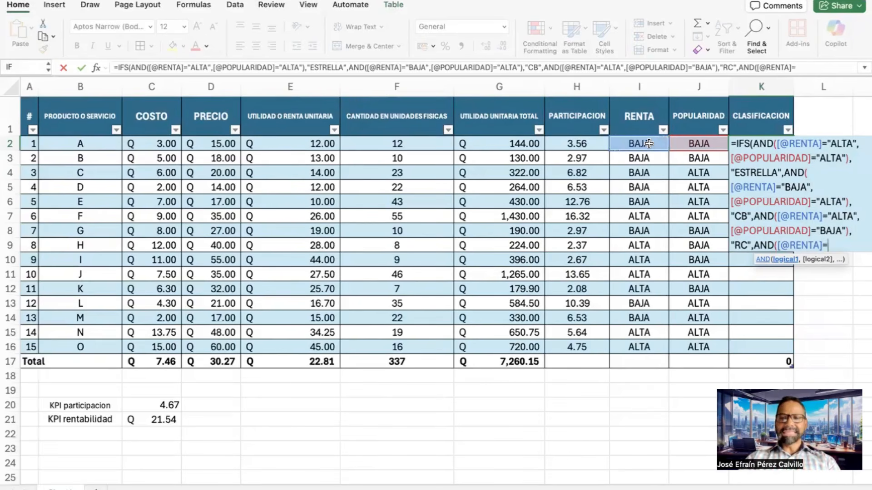
{"action": "type", "text": "\"BAJA"}
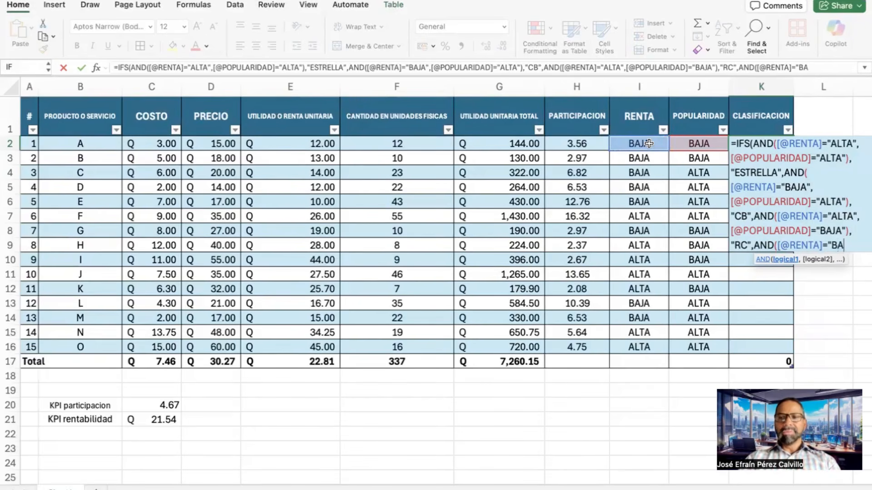
{"action": "type", "text": "\""}
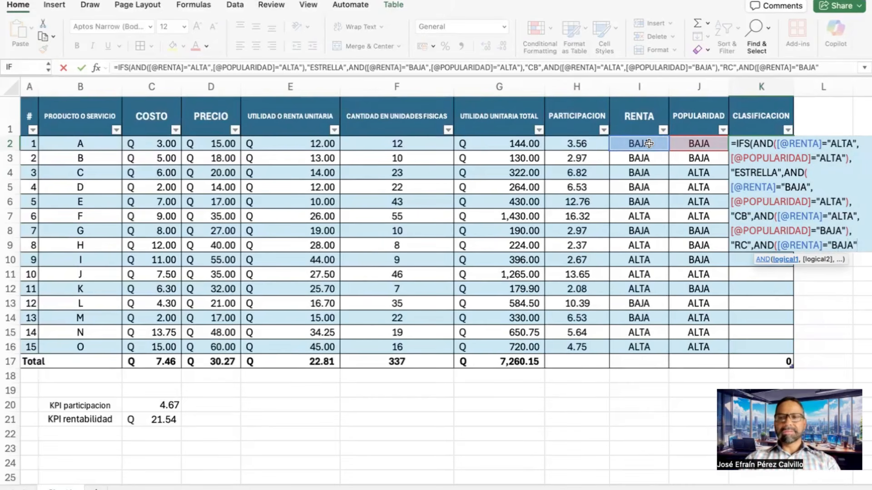
{"action": "type", "text": ","}
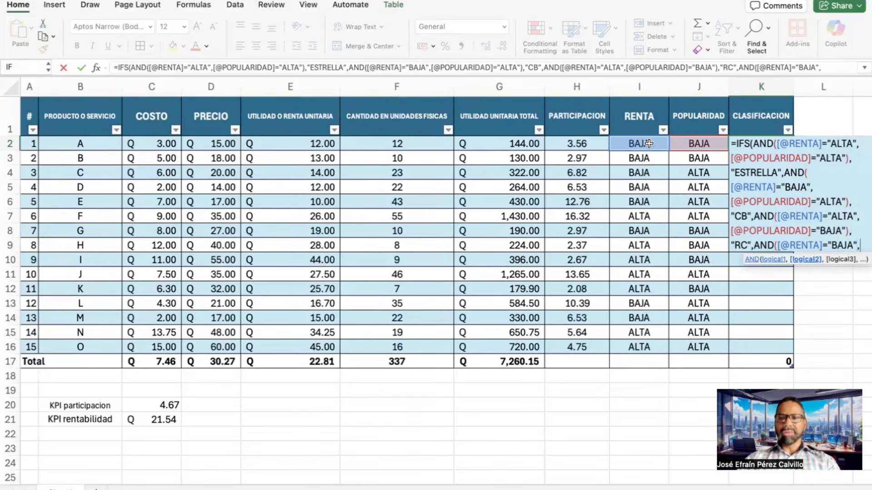
{"action": "left_click", "coordinate": [693, 142]}
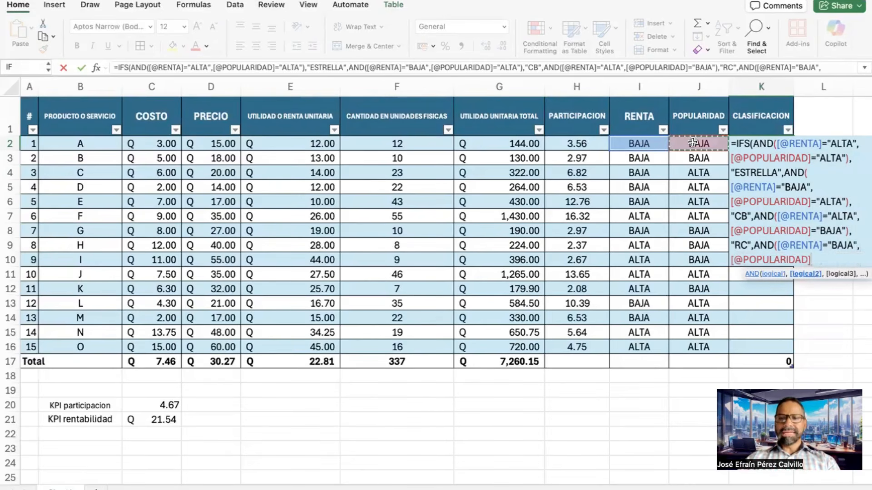
{"action": "type", "text": "=\""}
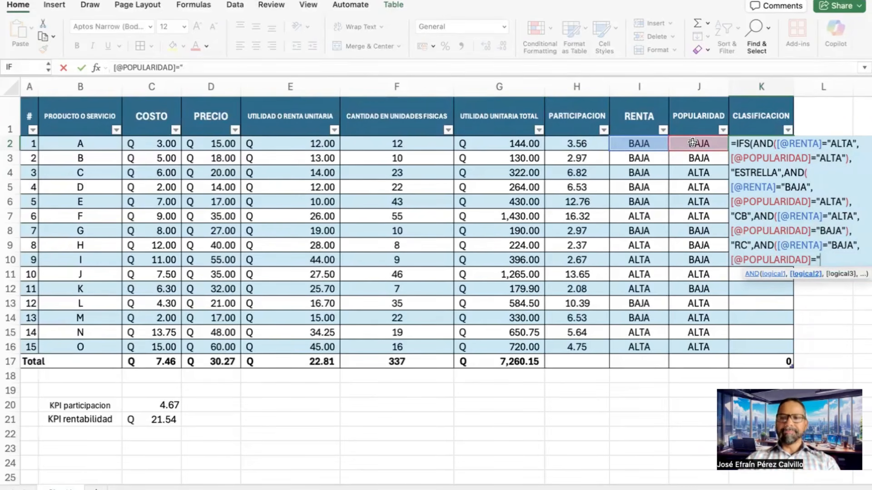
{"action": "type", "text": "B"}
{"action": "type", "text": "AJA"}
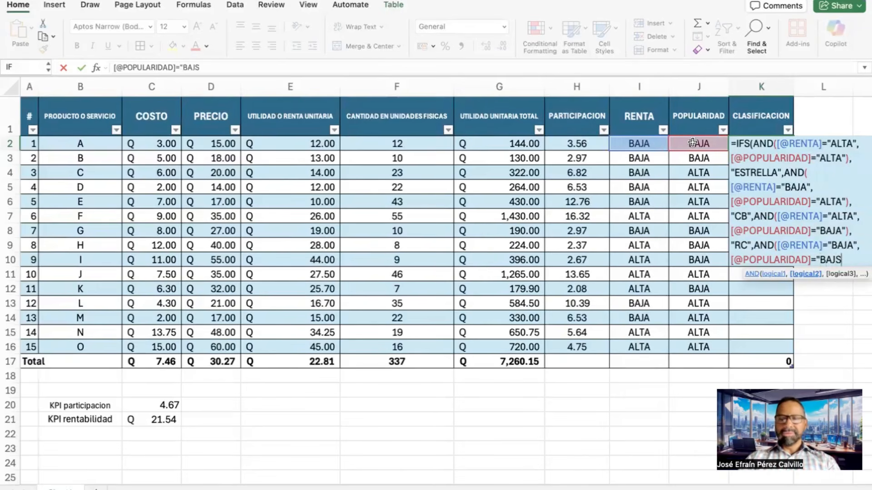
{"action": "type", "text": "\""}
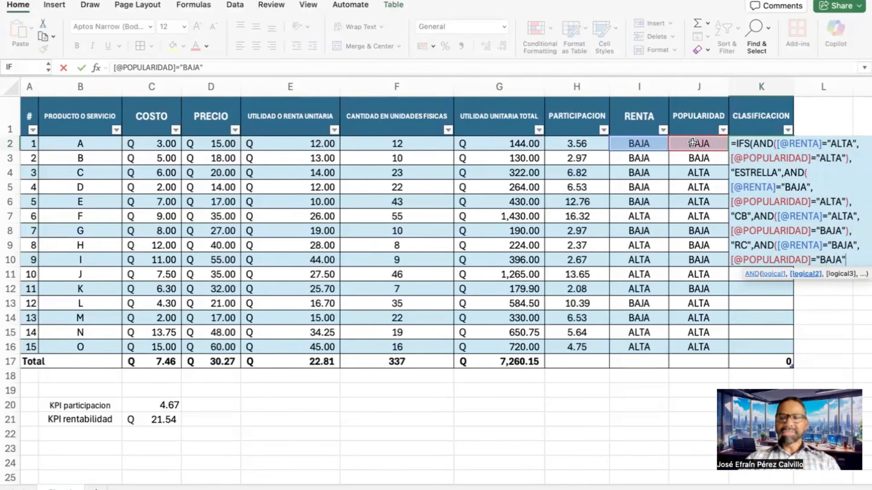
{"action": "type", "text": ","}
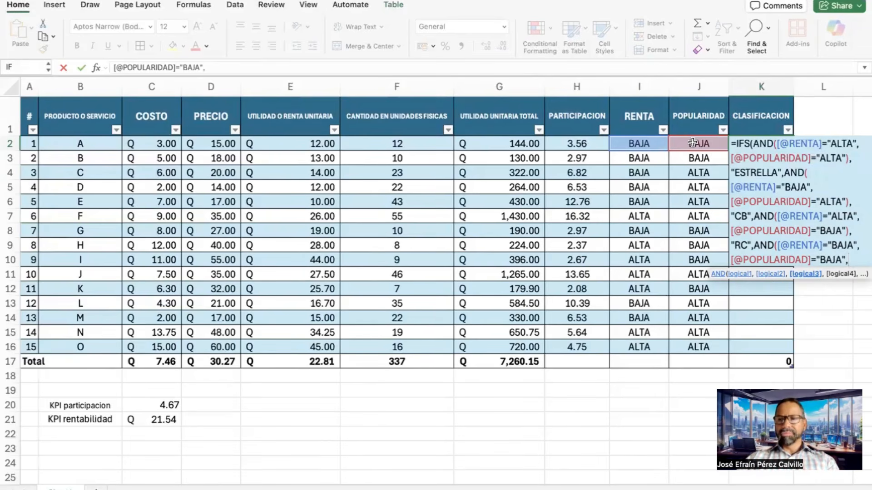
{"action": "key", "text": "BackSpace"}
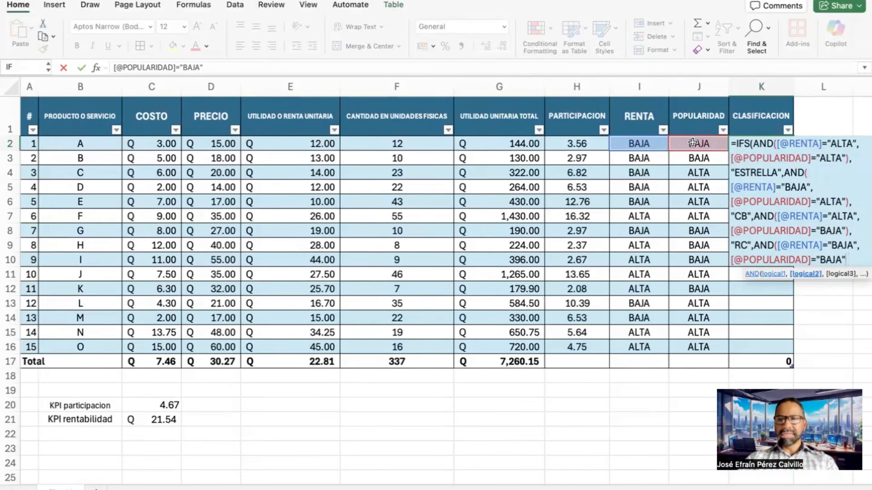
{"action": "type", "text": "),"}
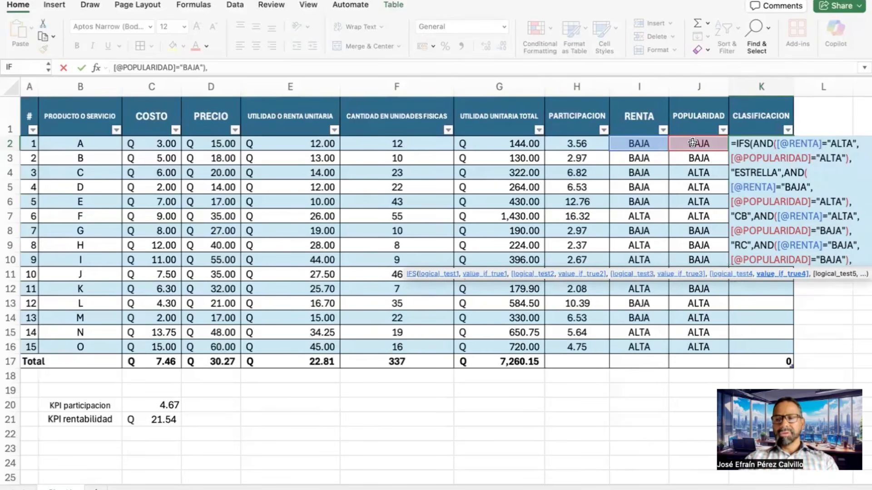
- Return "PERRO" for the fourth AND test, then close and enter the IFS formula in the CLASIFICACION column
{"action": "type", "text": "\""}
{"action": "type", "text": "PE"}
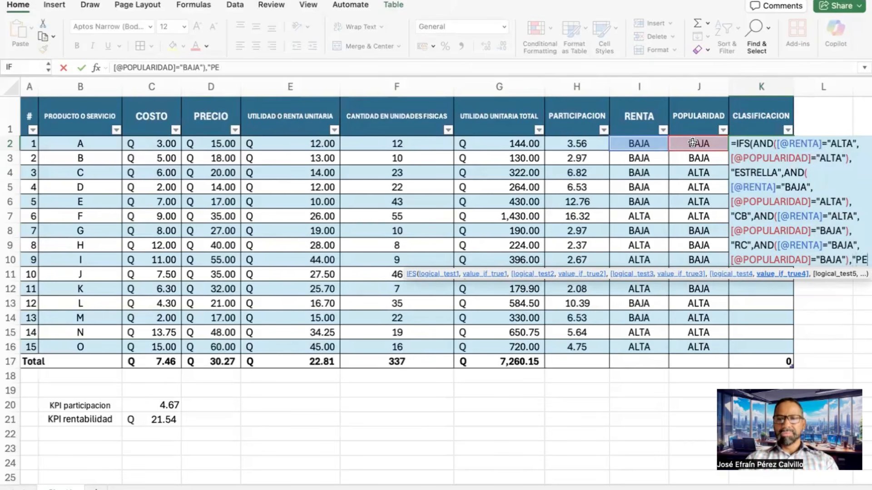
{"action": "type", "text": "RRO\""}
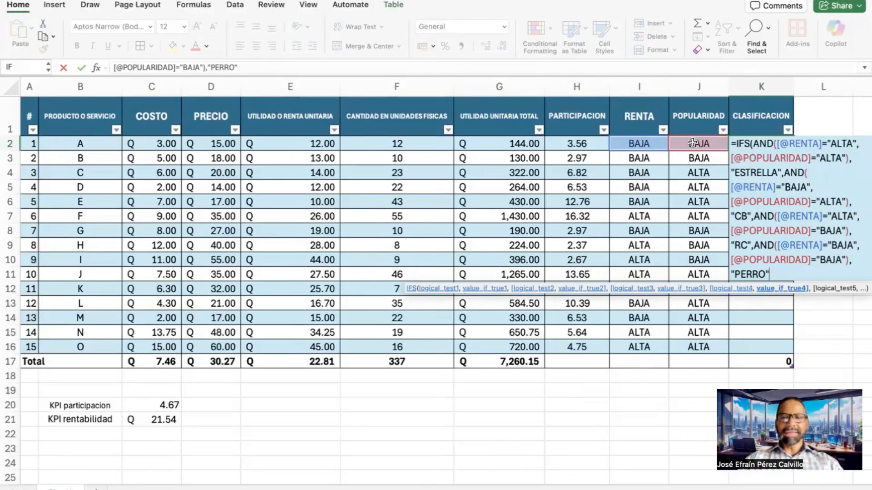
{"action": "type", "text": ")"}
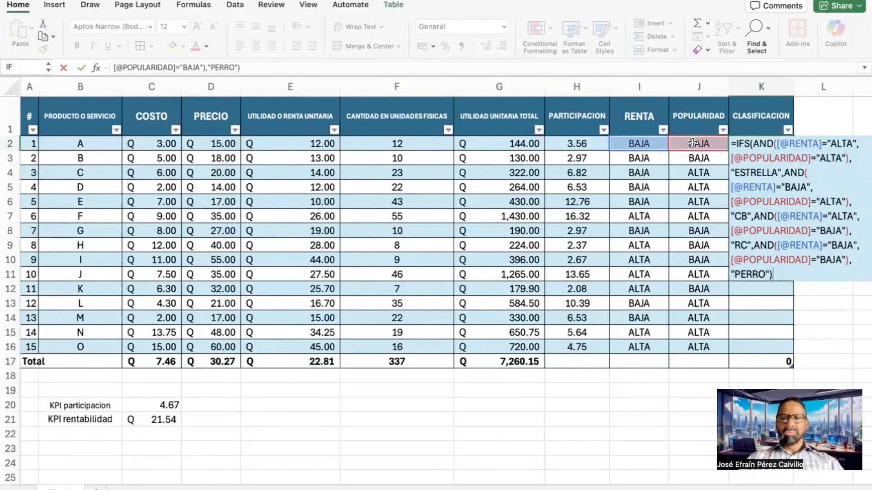
{"action": "key", "text": "Return"}
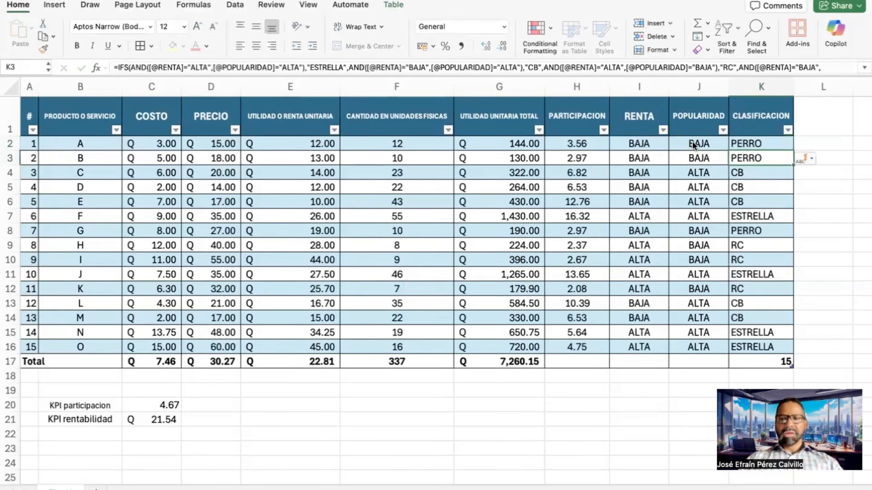
- Center the contents of the CLASIFICACION column horizontally
{"action": "left_click", "coordinate": [761, 86]}
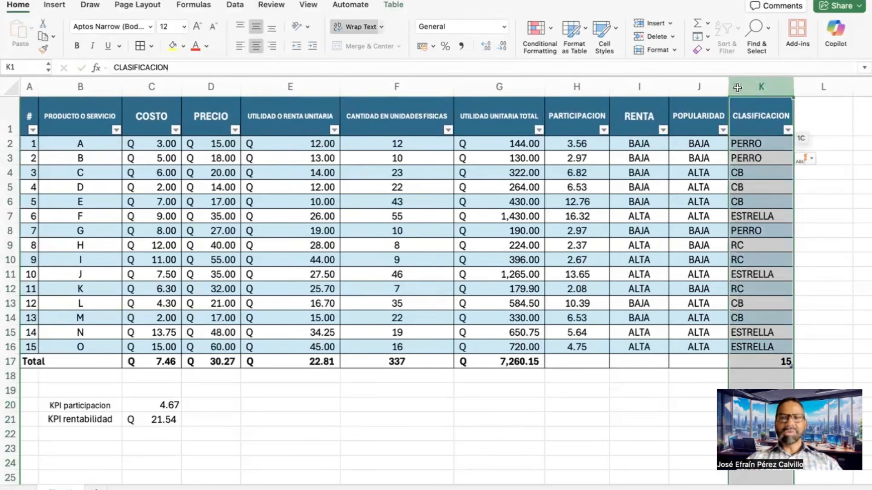
{"action": "left_click", "coordinate": [257, 43]}
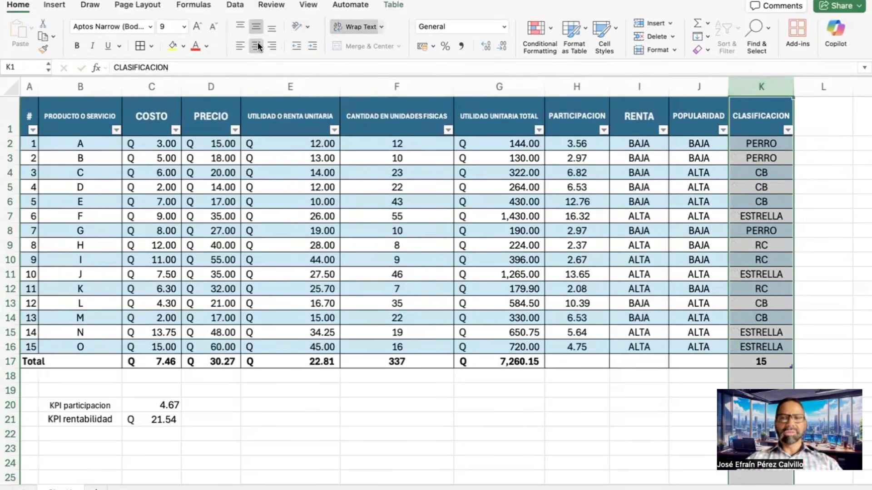
{"action": "left_click", "coordinate": [726, 199]}
{"action": "left_click", "coordinate": [730, 199]}
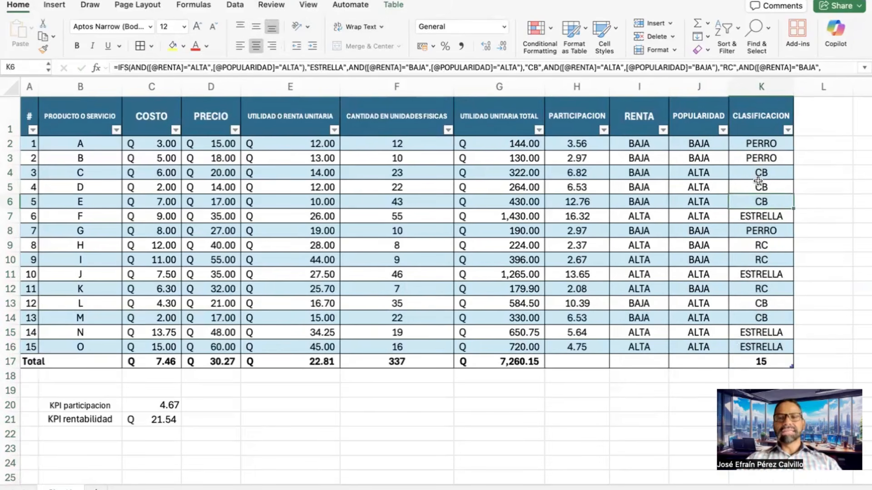
- Review the product table, comparing each product's RENTA and POPULARIDAD ratings with its CLASIFICACION
{"action": "scroll", "coordinate": [758, 181], "scroll_direction": "up", "scroll_amount": 2}
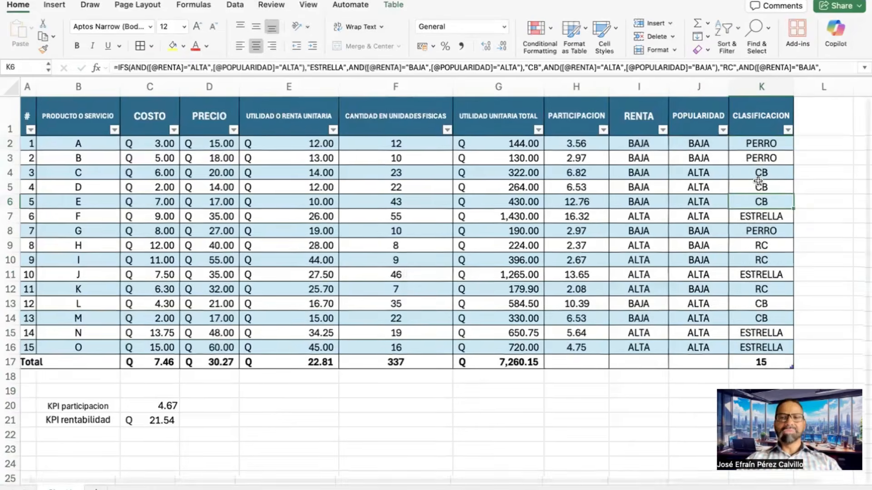
{"action": "scroll", "coordinate": [758, 181], "scroll_direction": "left", "scroll_amount": 4}
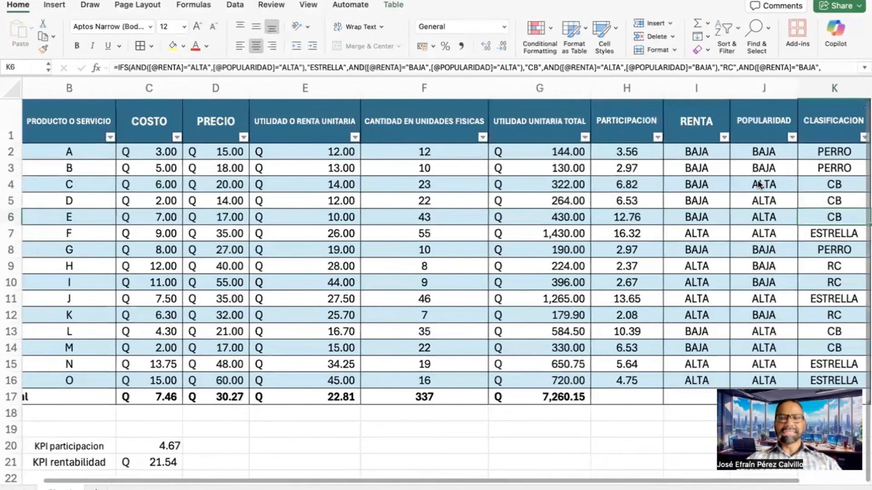
{"action": "scroll", "coordinate": [757, 181], "scroll_direction": "down", "scroll_amount": 1}
{"action": "scroll", "coordinate": [757, 181], "scroll_direction": "right", "scroll_amount": 2}
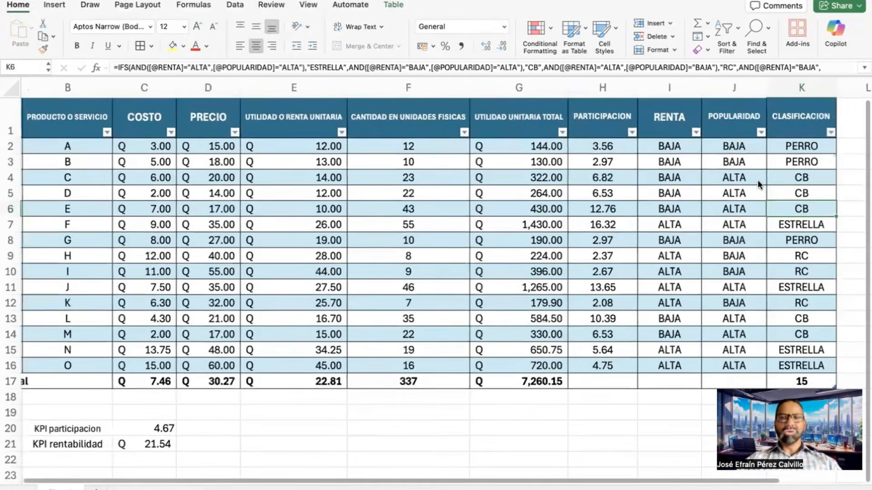
{"action": "scroll", "coordinate": [757, 180], "scroll_direction": "left", "scroll_amount": 2}
{"action": "scroll", "coordinate": [757, 180], "scroll_direction": "down", "scroll_amount": 1}
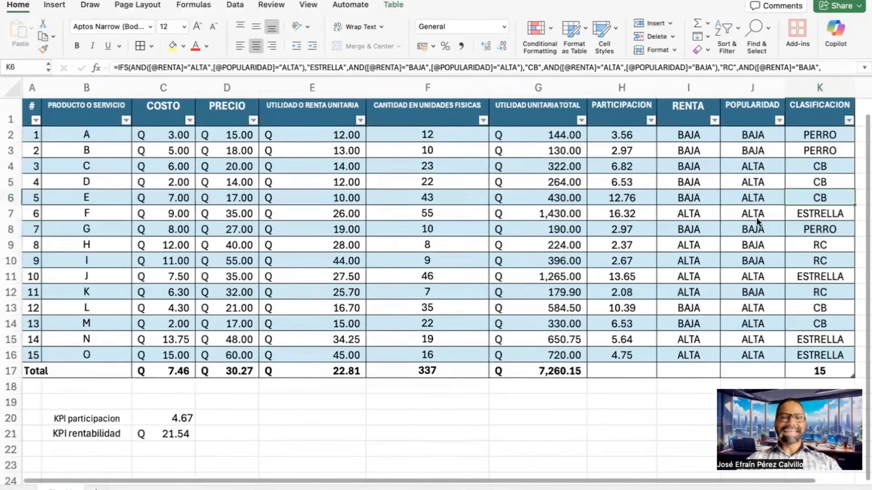
{"action": "scroll", "coordinate": [756, 217], "scroll_direction": "up", "scroll_amount": 1}
{"action": "scroll", "coordinate": [757, 216], "scroll_direction": "up", "scroll_amount": 1}
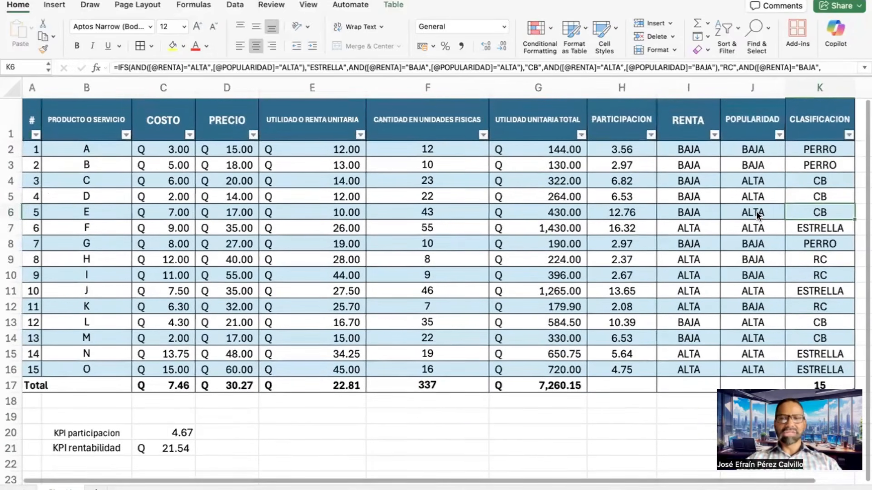
{"action": "scroll", "coordinate": [757, 217], "scroll_direction": "down", "scroll_amount": 1}
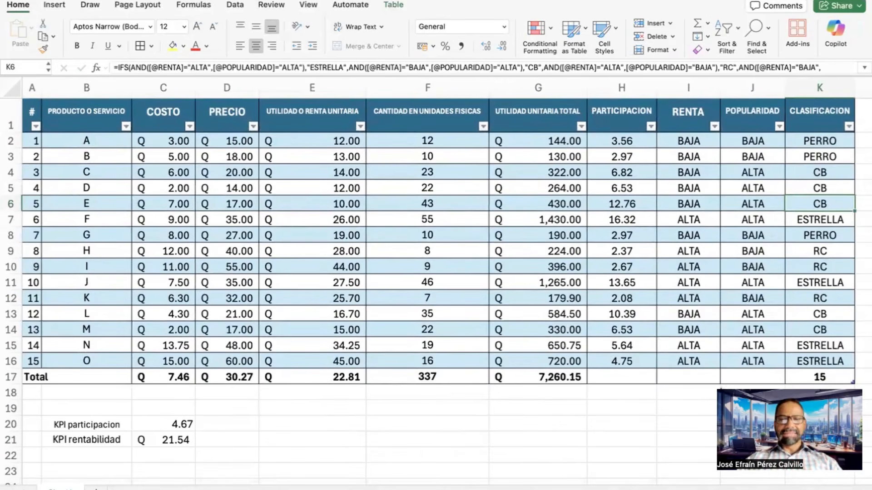
- Examine the table's design options and the summary functions available for the UTILIDAD O RENTA UNITARIA total
{"action": "left_click_drag", "start_coordinate": [797, 385], "coordinate": [718, 388]}
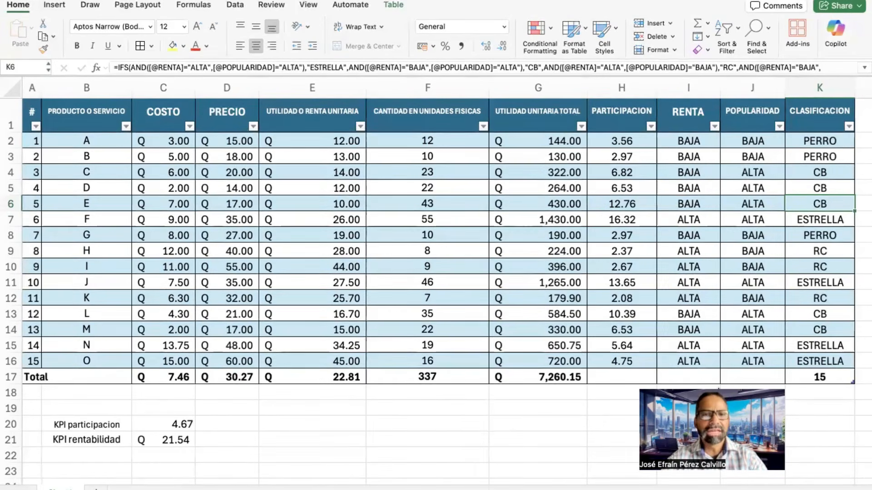
{"action": "left_click", "coordinate": [472, 330]}
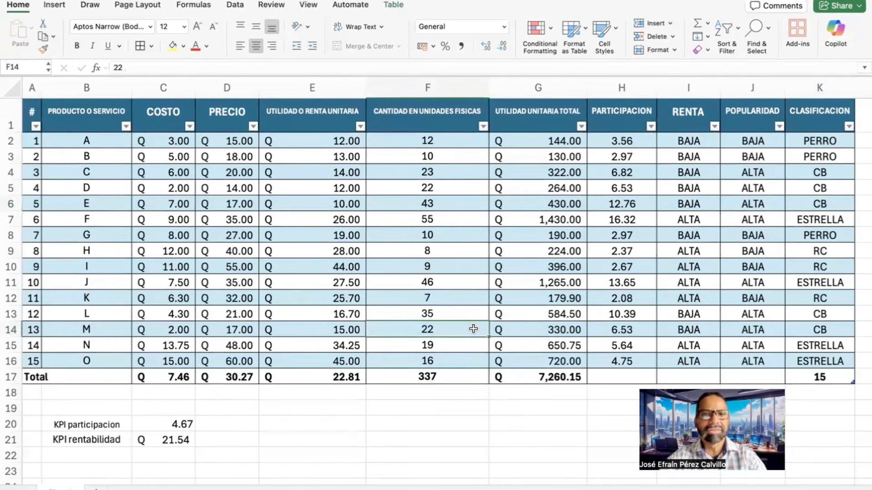
{"action": "left_click", "coordinate": [393, 5]}
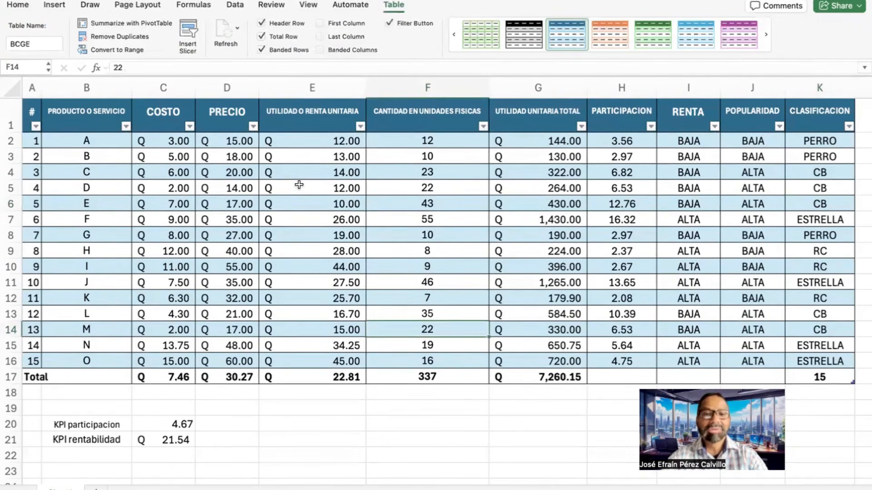
{"action": "left_click", "coordinate": [327, 382]}
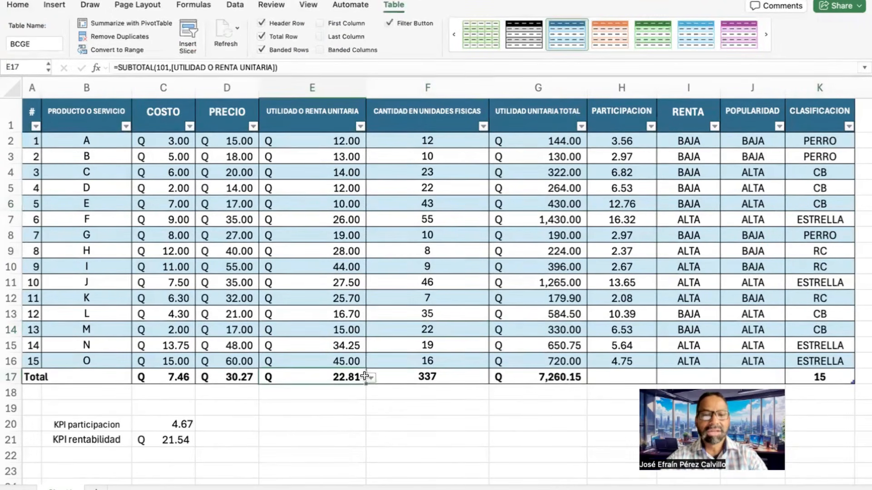
{"action": "left_click", "coordinate": [370, 378]}
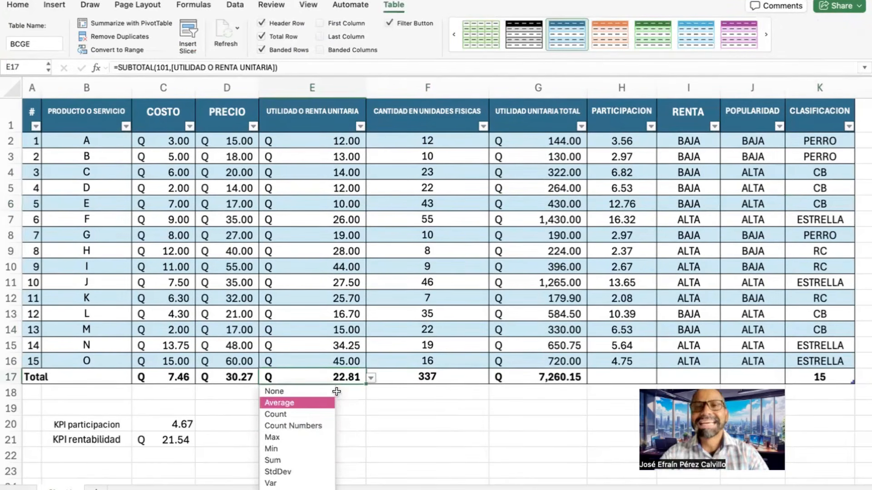
{"action": "left_click", "coordinate": [372, 381]}
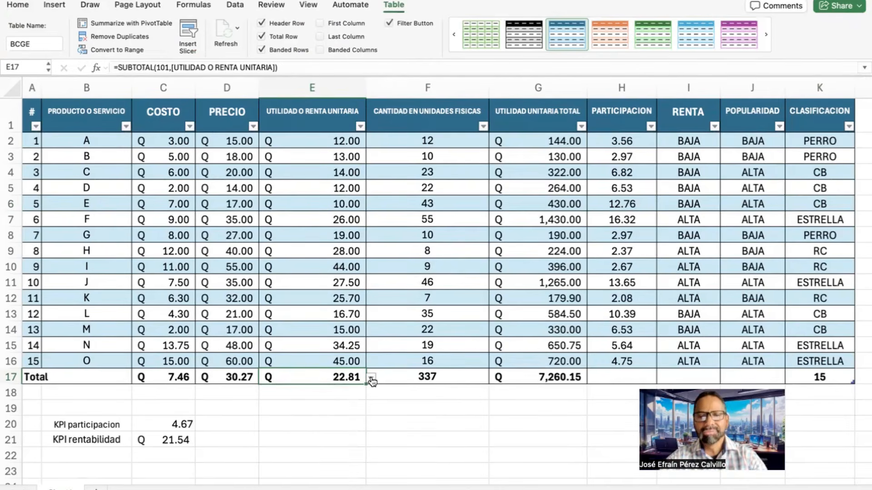
- Review the KPI participacion and KPI rentabilidad cells below the table, including the participation formula
{"action": "left_click", "coordinate": [115, 419]}
{"action": "left_click", "coordinate": [148, 421]}
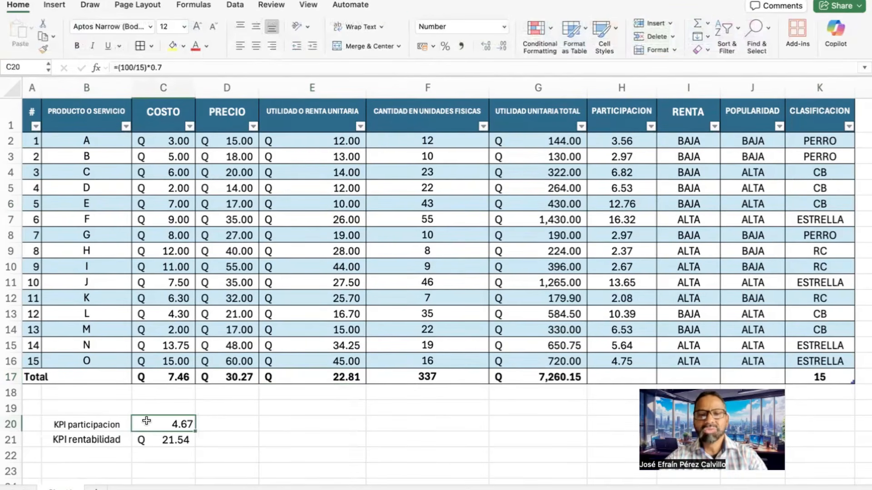
{"action": "left_click", "coordinate": [109, 422]}
{"action": "left_click", "coordinate": [147, 422]}
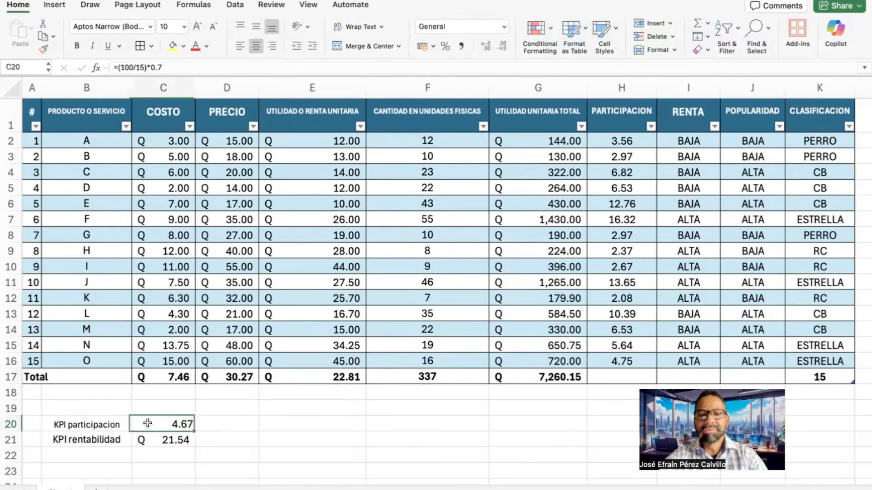
{"action": "left_click", "coordinate": [108, 423]}
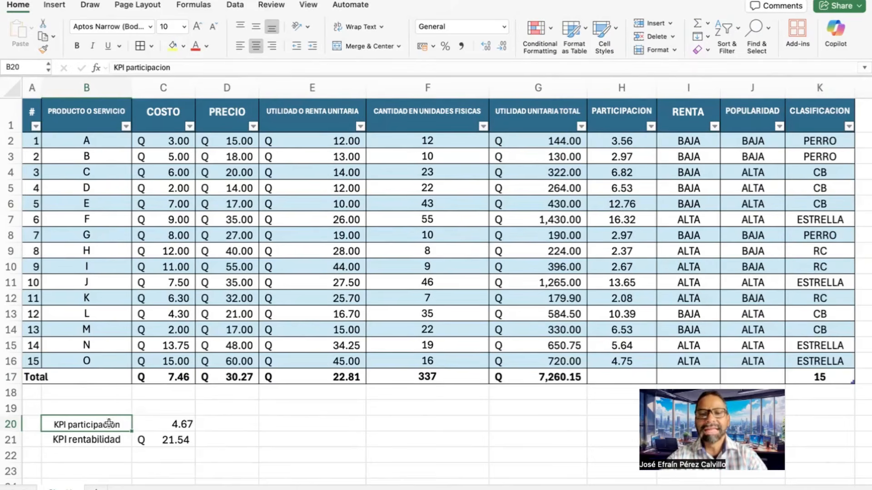
{"action": "key", "text": "Down"}
{"action": "key", "text": "shift+Right"}
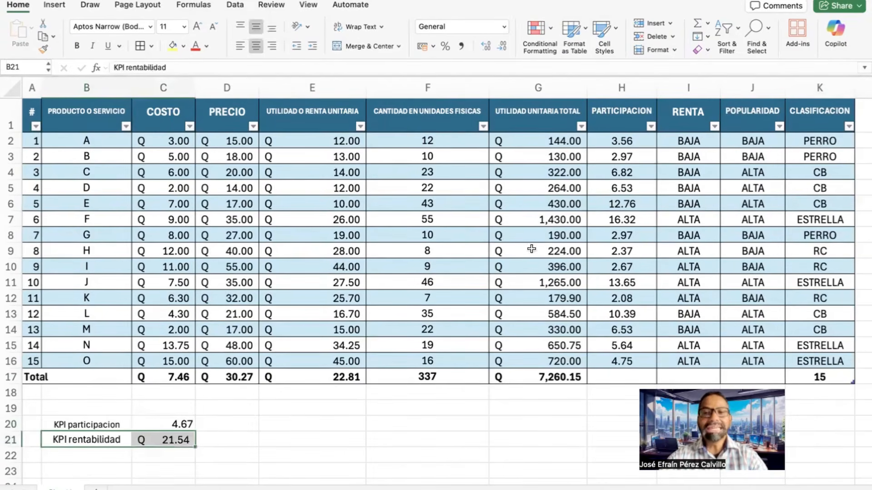
- Review the RENTA and POPULARIDAD columns and inspect the IF formulas behind their ratings
{"action": "left_click", "coordinate": [680, 128]}
{"action": "left_click_drag", "start_coordinate": [680, 127], "coordinate": [745, 367]}
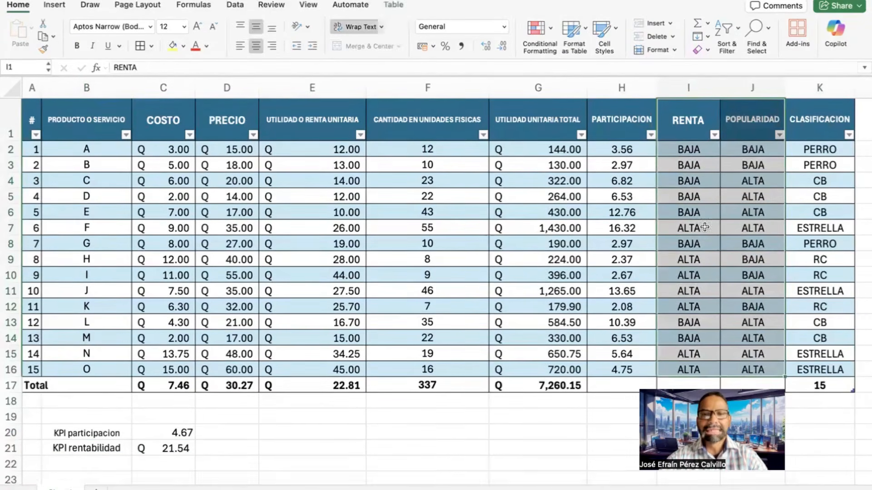
{"action": "left_click", "coordinate": [706, 194]}
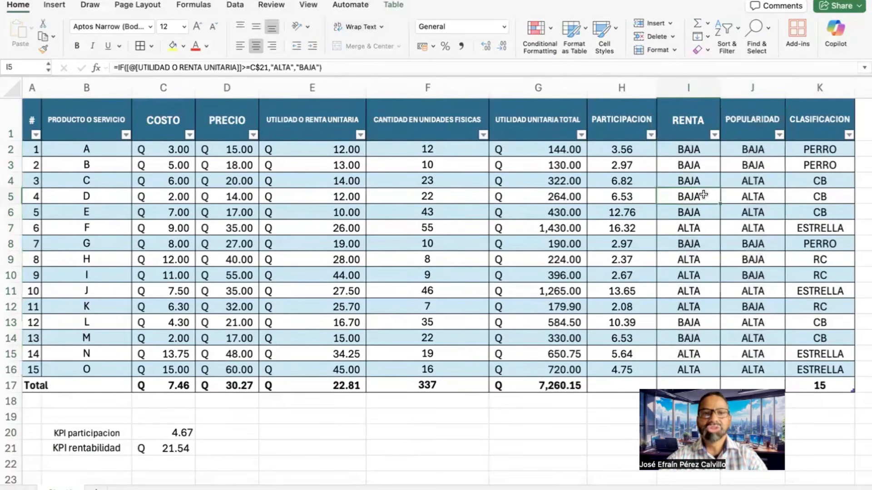
{"action": "left_click", "coordinate": [683, 153]}
{"action": "left_click", "coordinate": [740, 153]}
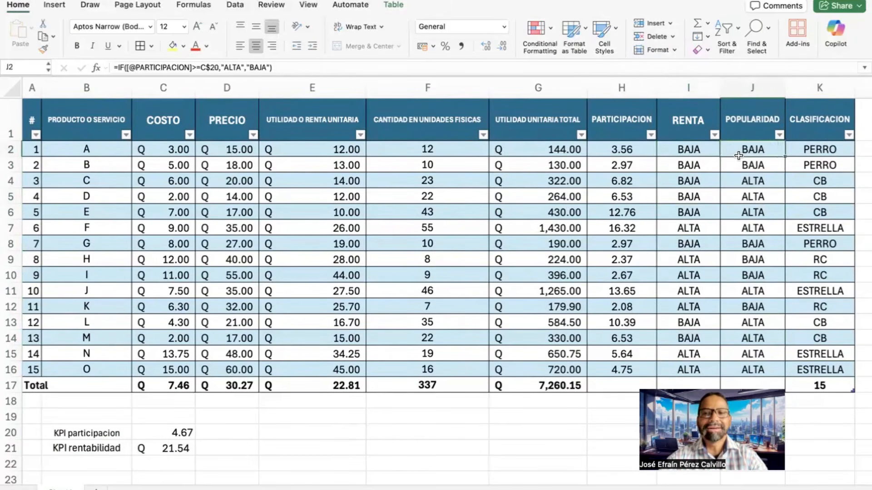
{"action": "left_click", "coordinate": [693, 181]}
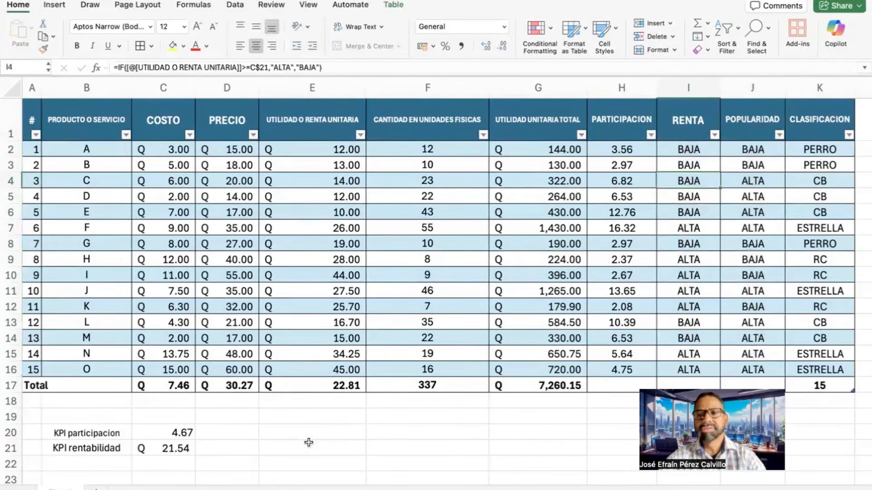
- Review the CLASIFICACION results for products A to O and the IFS formula in the column's first product row
{"action": "left_click", "coordinate": [808, 153]}
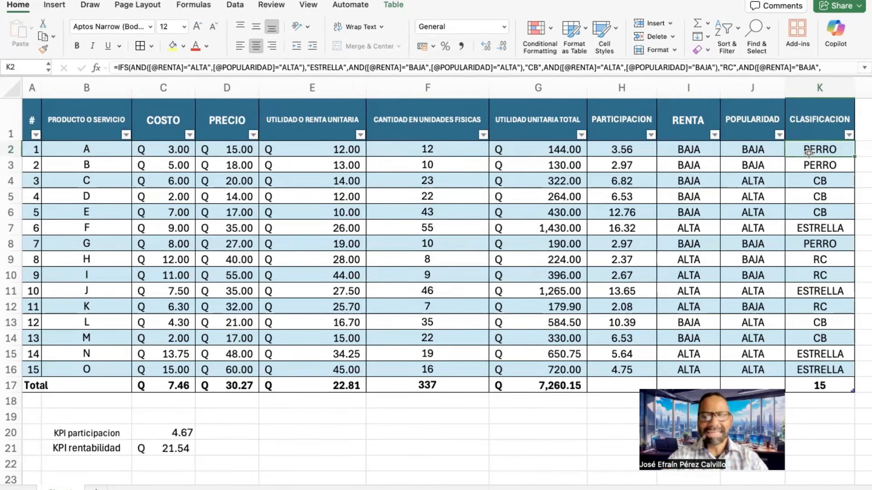
{"action": "key", "text": "shift+Down"}
{"action": "key", "text": "shift+Down"}
{"action": "key", "text": "shift+Down"}
{"action": "key", "text": "shift+Down"}
{"action": "key", "text": "shift+Down"}
{"action": "key", "text": "shift+Down"}
{"action": "key", "text": "shift+Down"}
{"action": "key", "text": "shift+Down"}
{"action": "key", "text": "shift+Down"}
{"action": "key", "text": "shift+Down"}
{"action": "key", "text": "shift+Down"}
{"action": "key", "text": "shift+Down"}
{"action": "key", "text": "shift+Down"}
{"action": "key", "text": "shift+Down"}
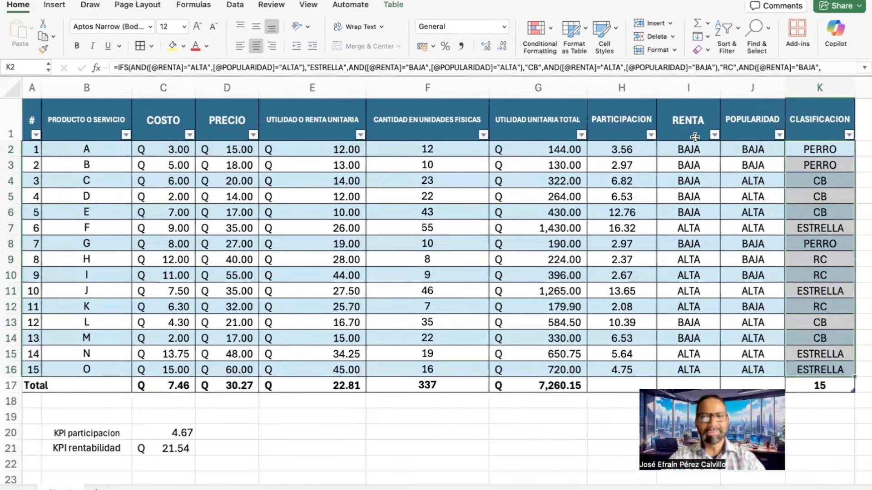
{"action": "left_click", "coordinate": [798, 155]}
{"action": "left_click_drag", "start_coordinate": [797, 155], "coordinate": [800, 167]}
{"action": "left_click", "coordinate": [800, 154]}
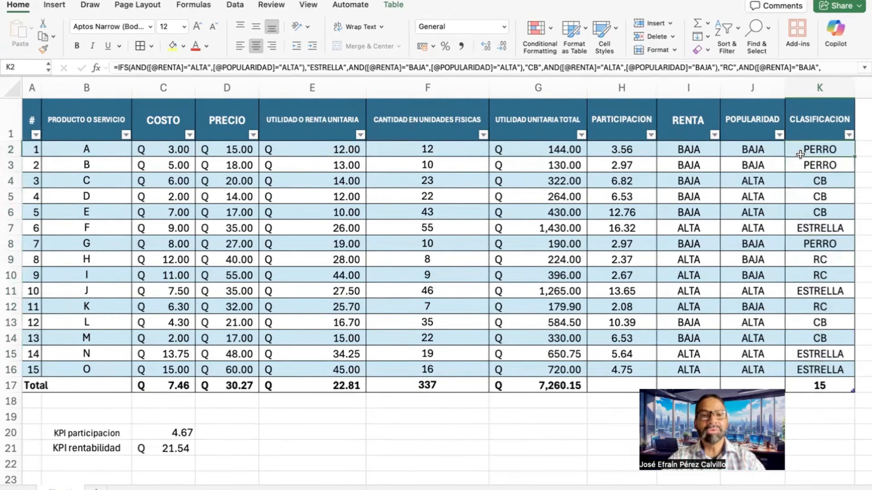